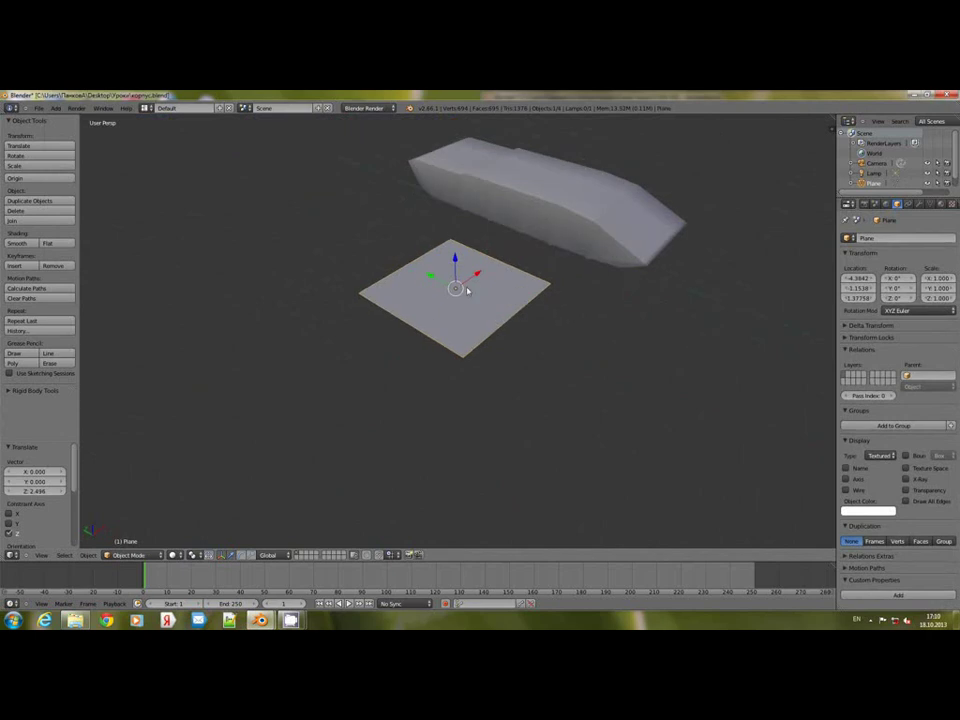
Step: Enter Edit Mode on the plane and move its mesh close to the long side of the hull, slightly lower
mouse_move(467, 289)
middle_down()
mouse_move(502, 287)
mouse_move(476, 298)
middle_up()
key(Tab)
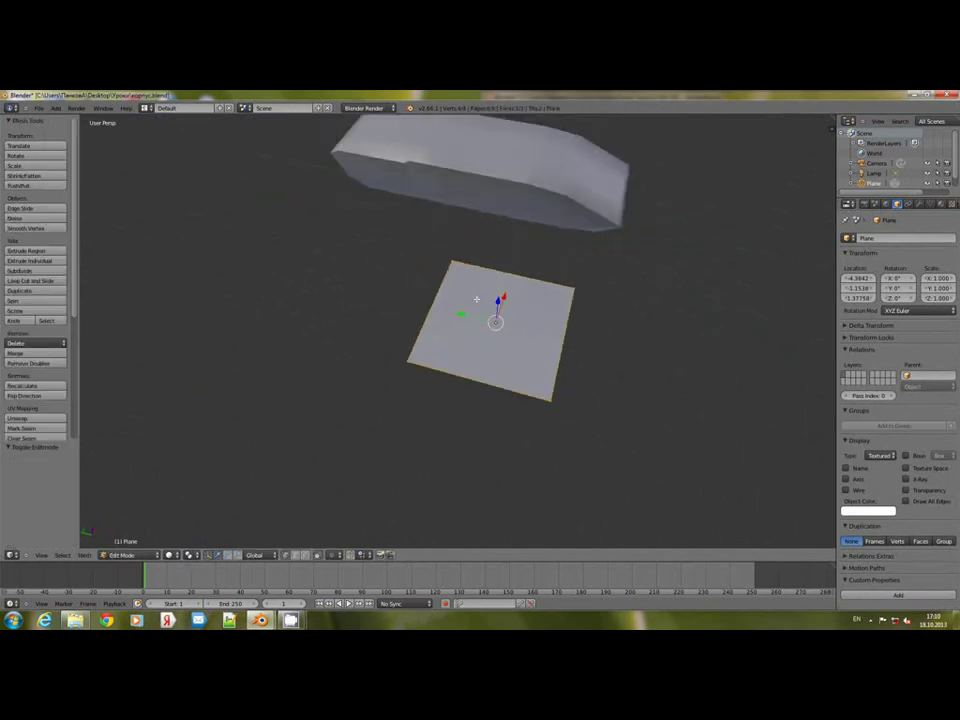
drag(460, 314, 467, 309)
middle_drag(536, 306, 436, 271)
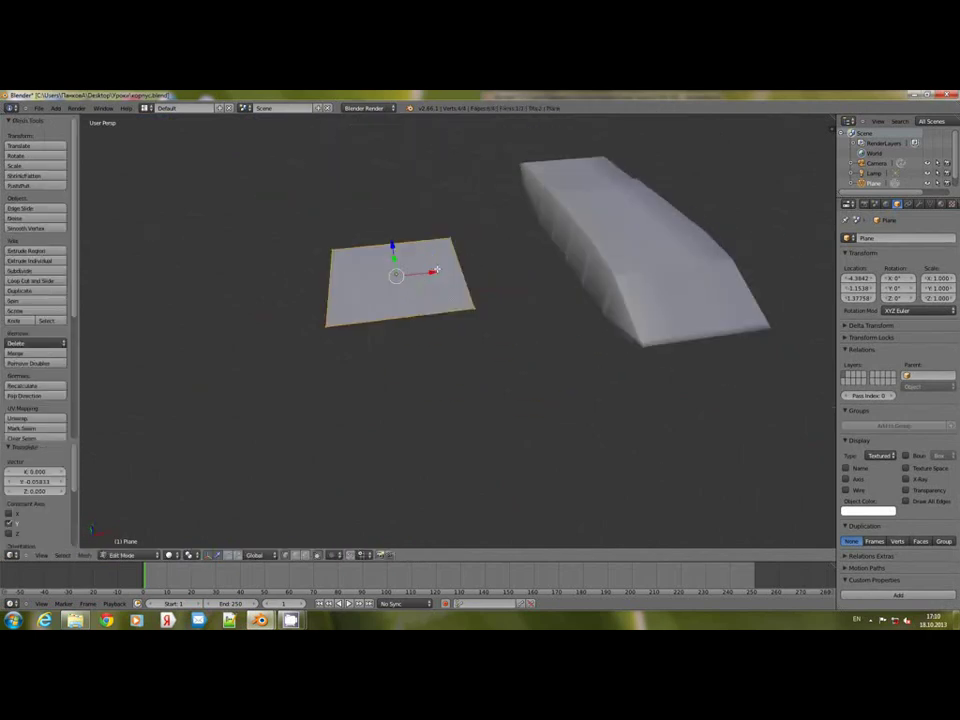
drag(436, 271, 555, 282)
drag(518, 246, 518, 268)
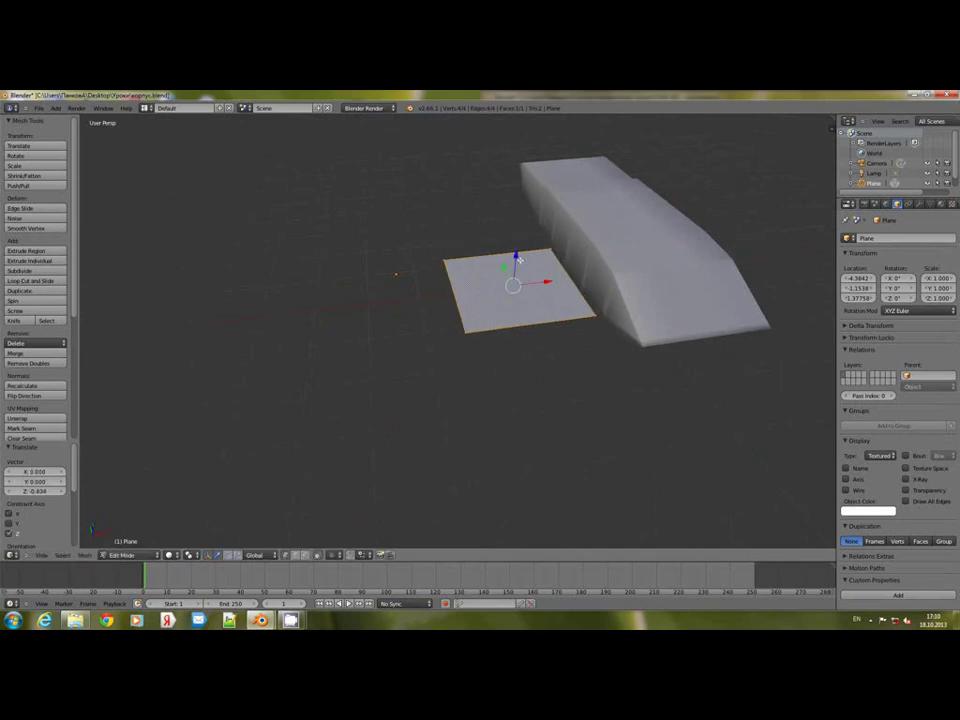
middle_drag(432, 258, 531, 244)
key(e)
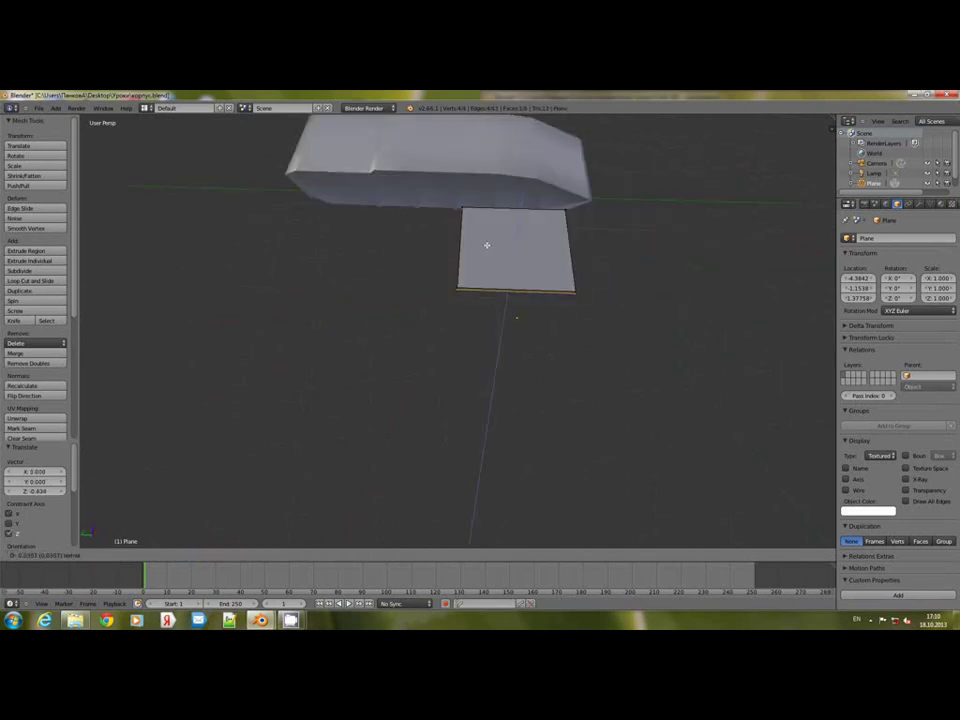
click(491, 245)
key(ctrl+z)
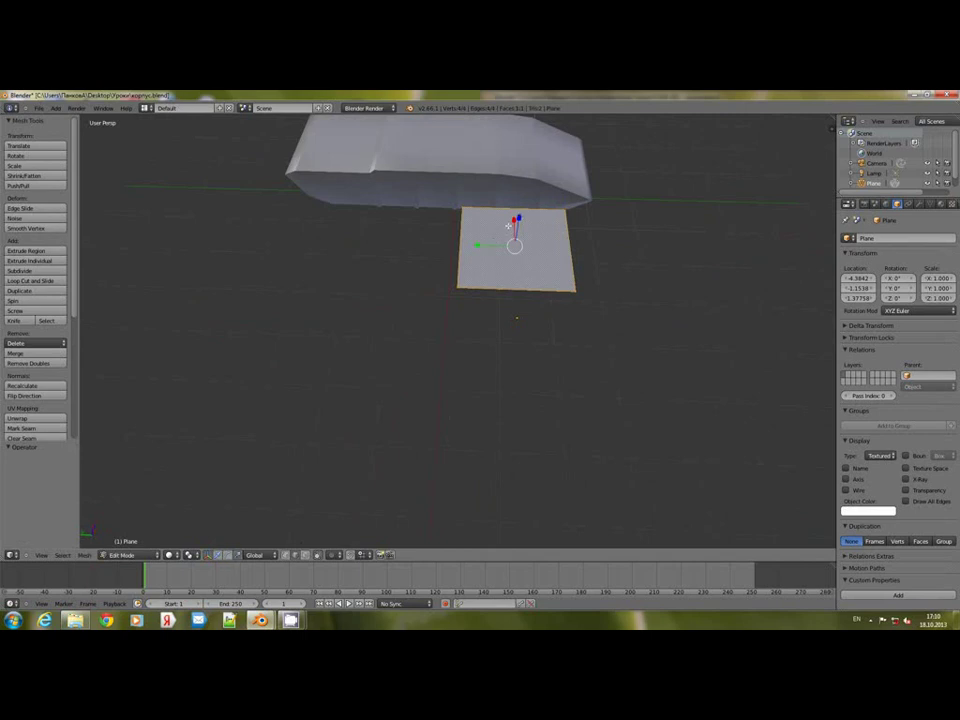
Step: Scale the plane along X to about 0.553 and select its short end edge on the +Y side
key(s)
key(y)
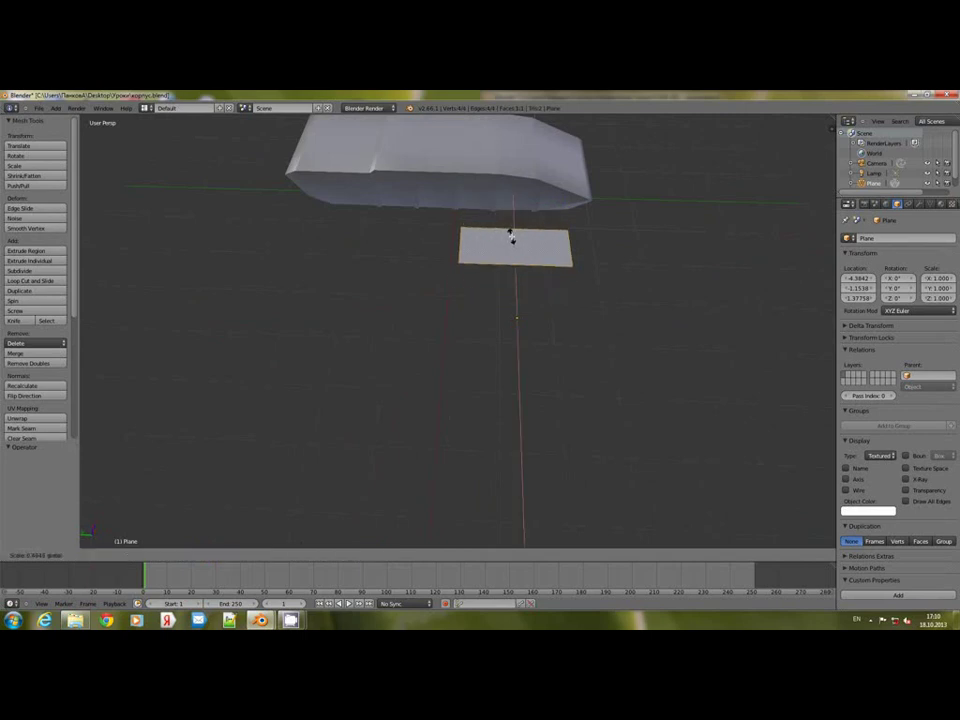
click(513, 238)
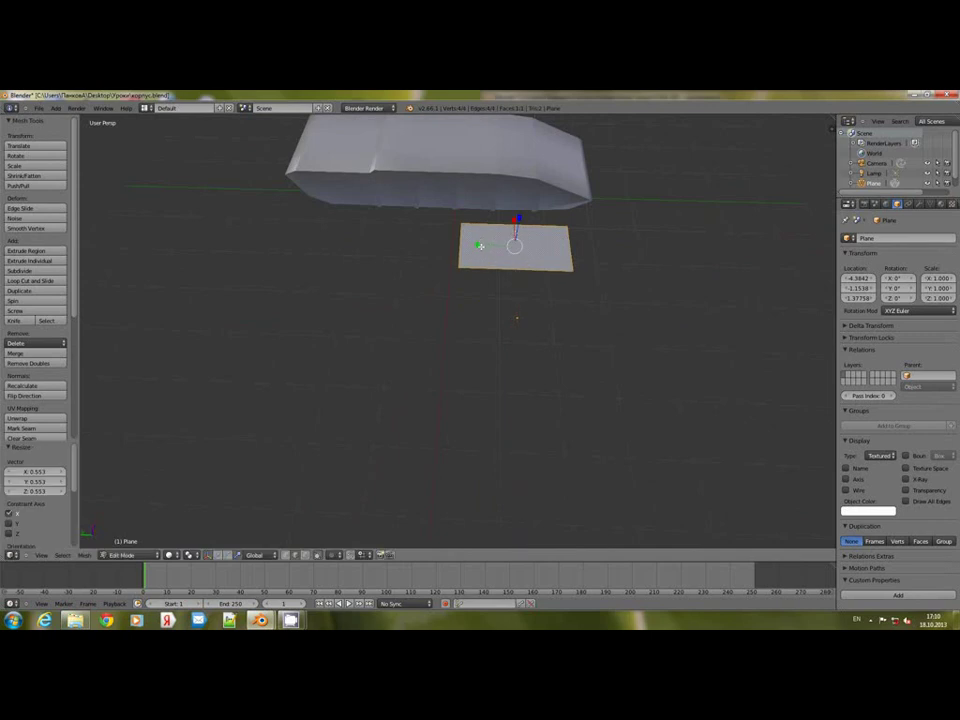
key(s)
key(x)
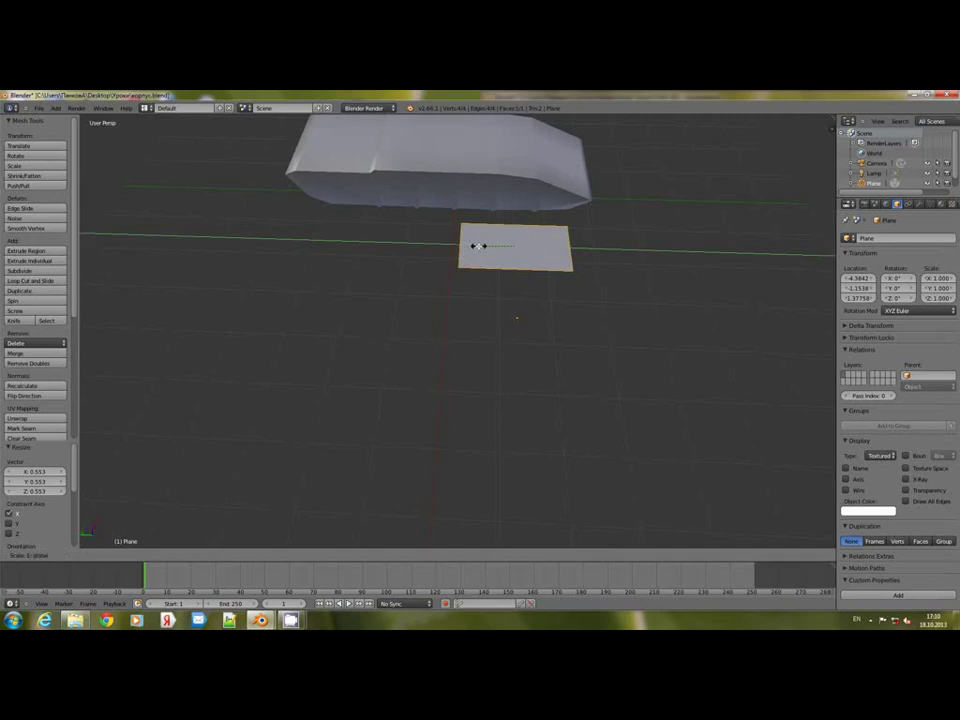
click(479, 245)
middle_drag(488, 252, 508, 254)
right_click(450, 260)
middle_drag(449, 258, 408, 237)
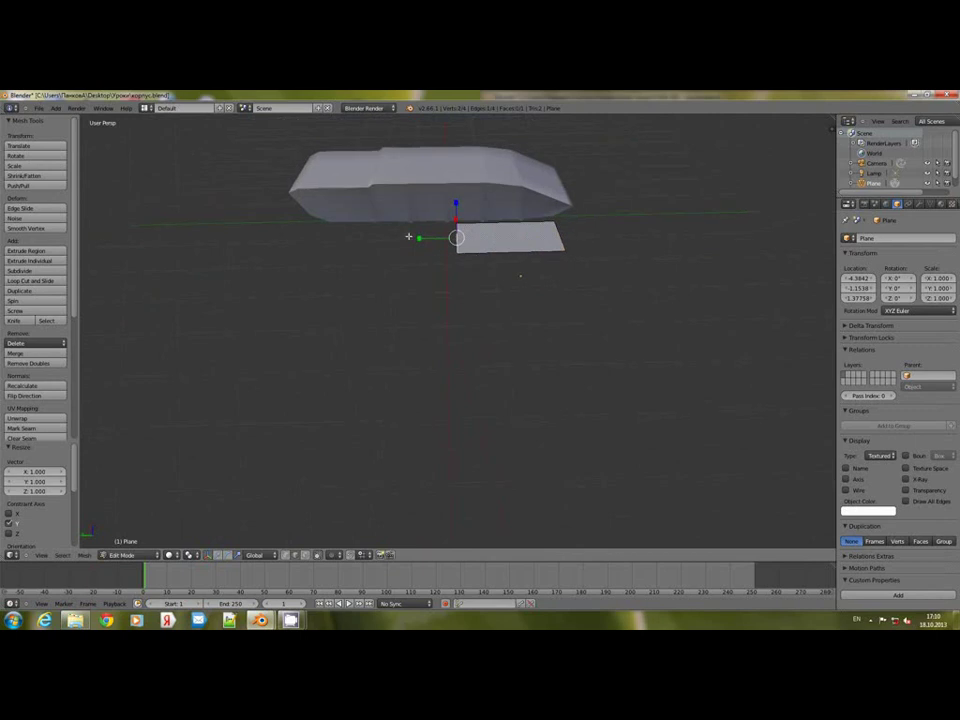
key(g)
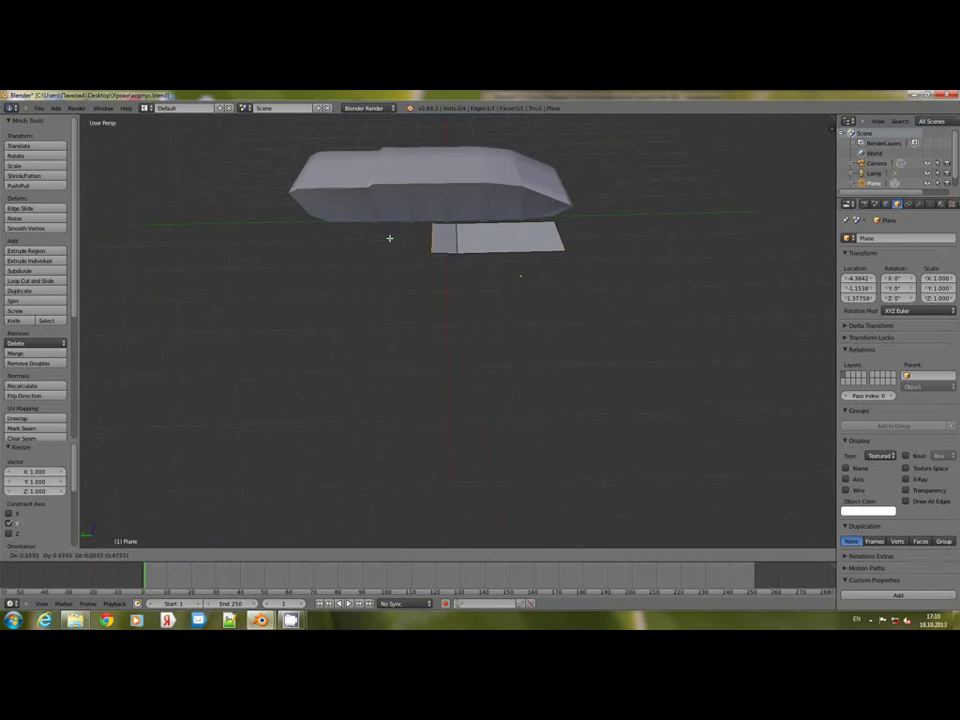
text(y)
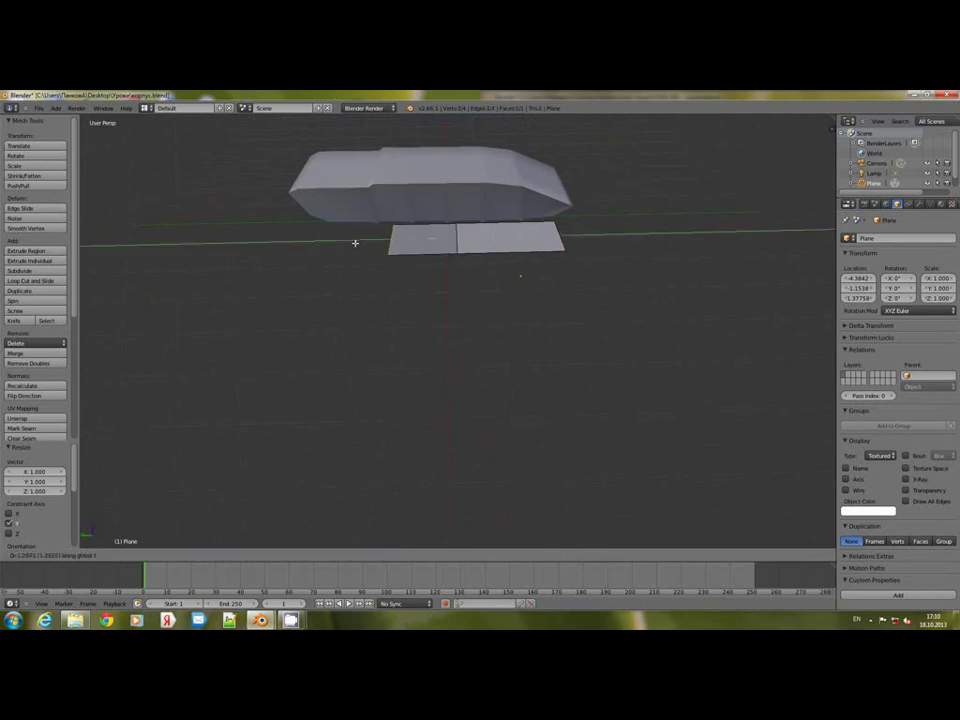
text(12)
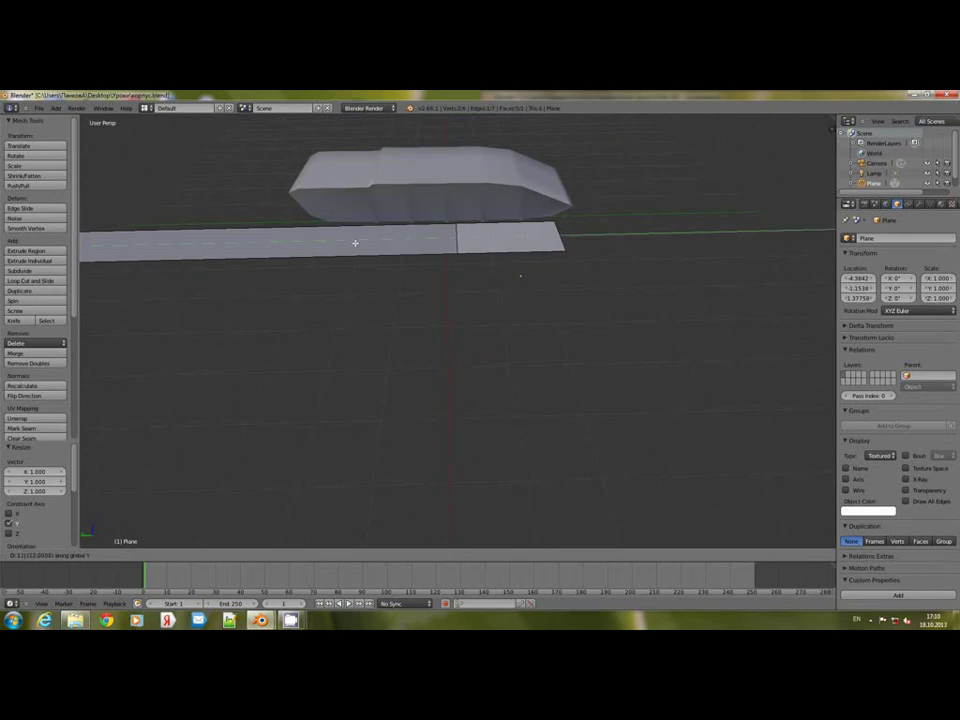
key(Return)
key(ctrl+z)
Step: Extrude the end edge three times by 2 units along Y, forming a strip of four equal faces
key(g)
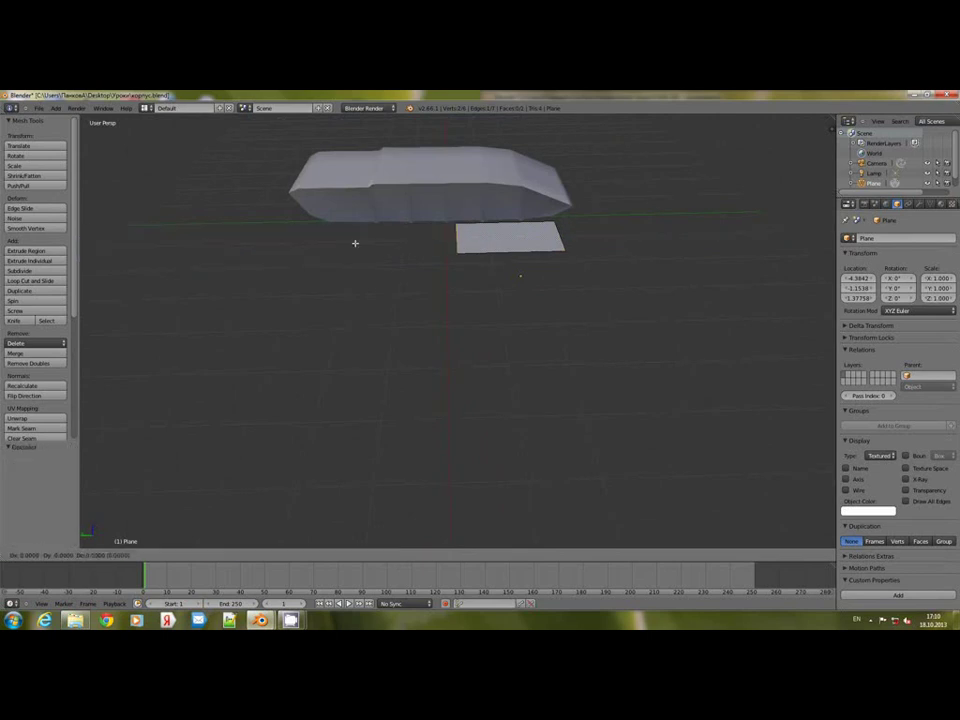
key(y)
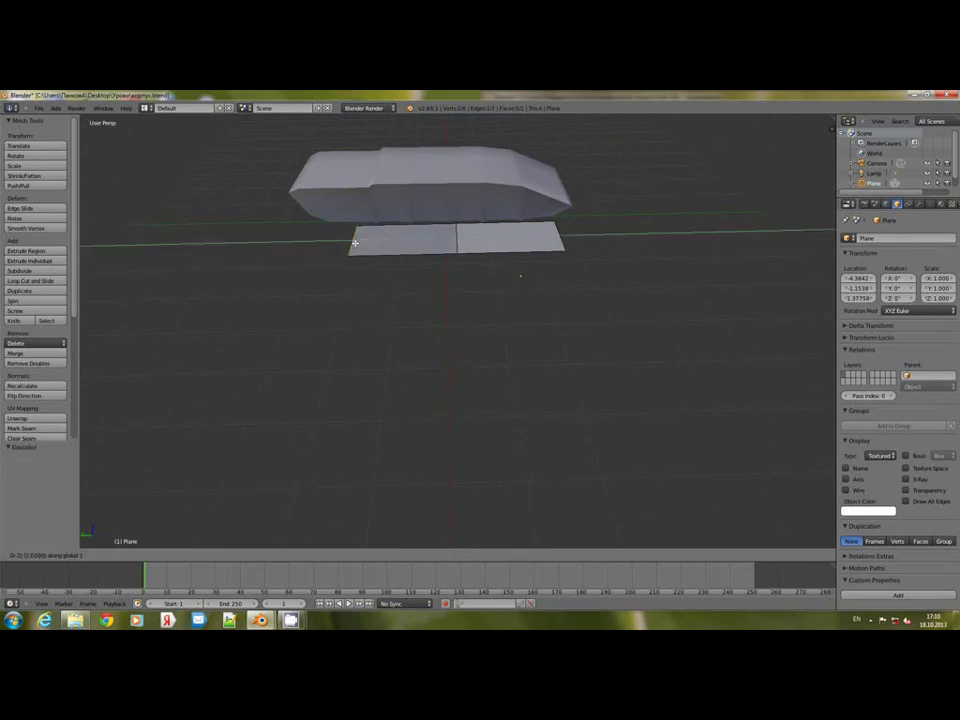
key(Return)
key(g)
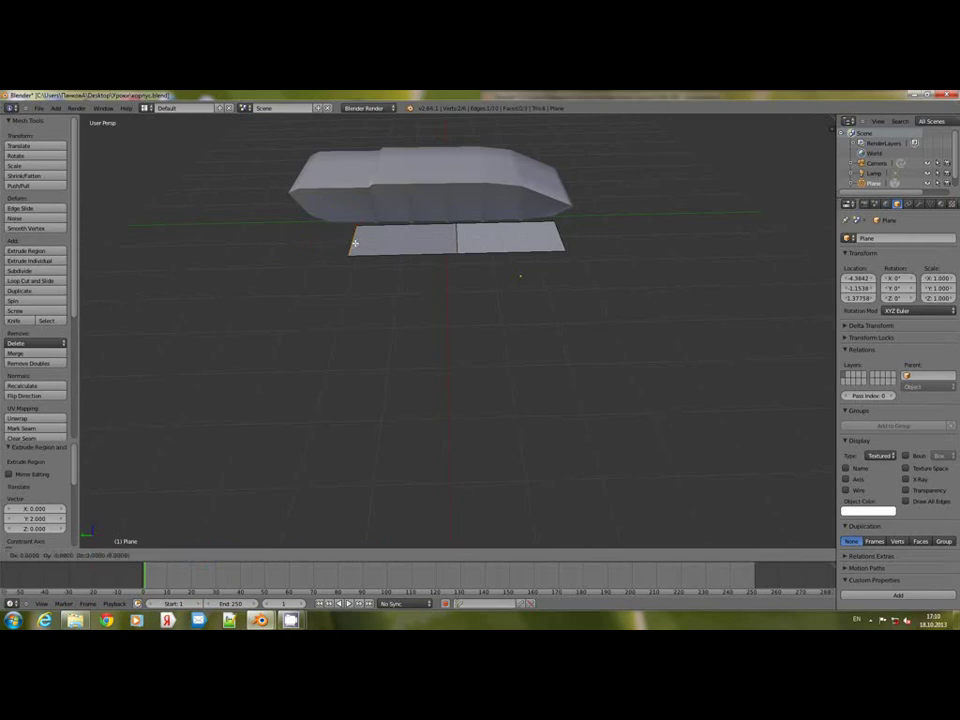
text(y)
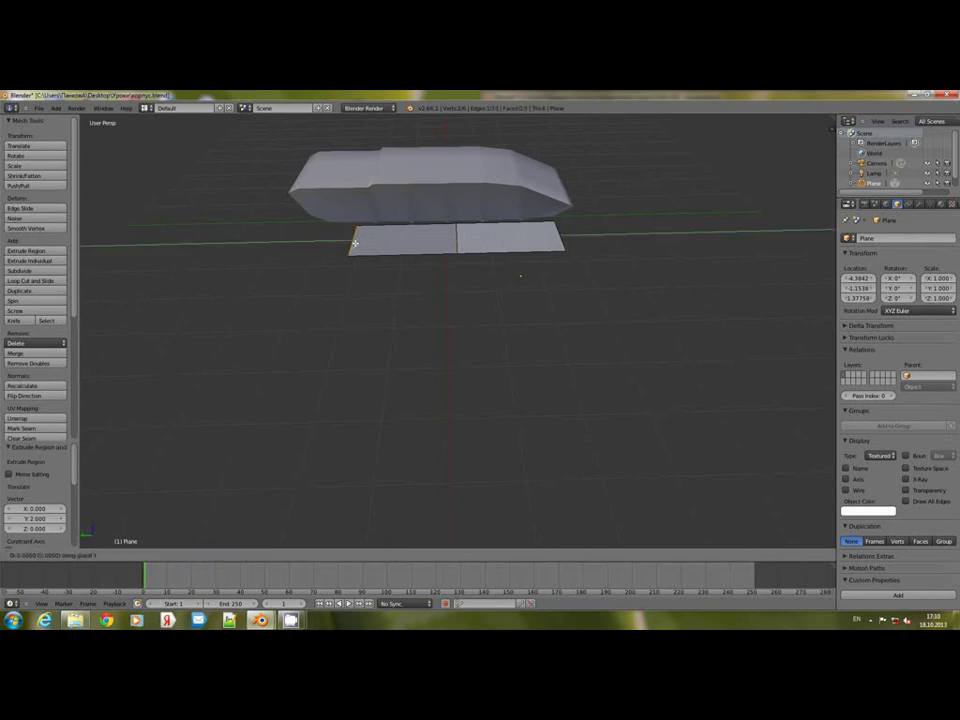
text(2)
key(Return)
middle_drag(354, 242, 381, 255)
text(g)
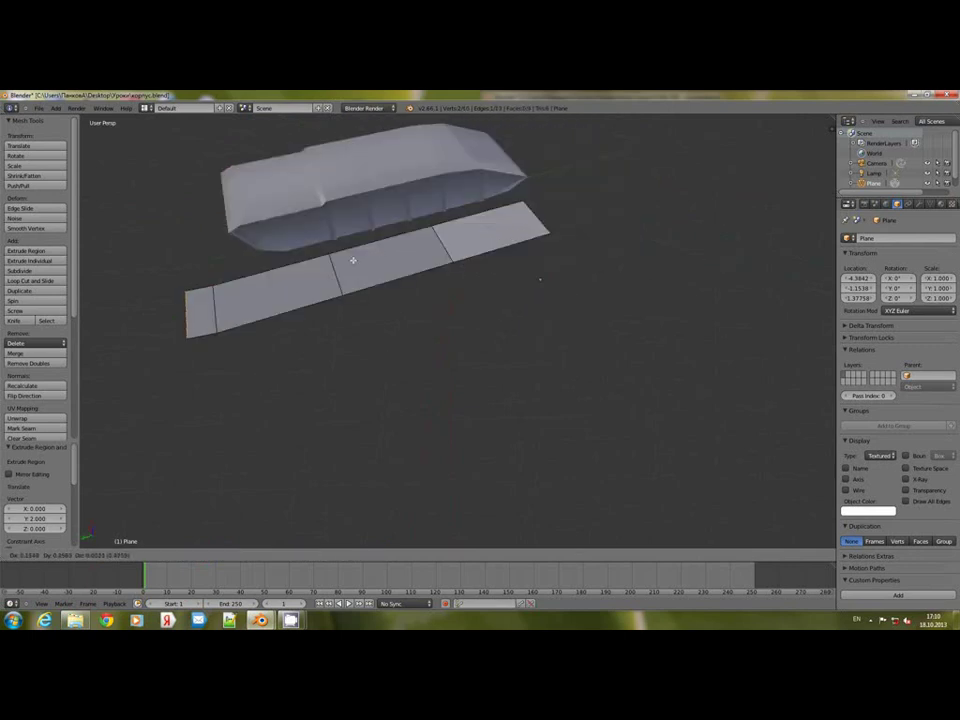
text(y2)
key(Return)
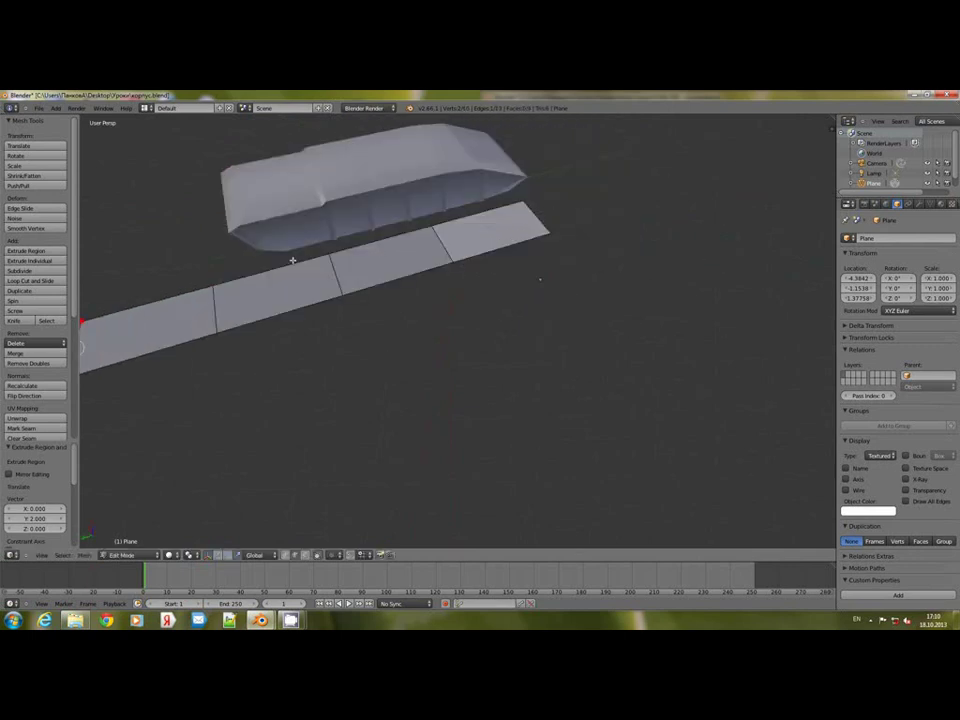
Step: Shrink the whole strip along Y and shift it slightly to line up beside the hull
middle_drag(292, 261, 356, 281)
key(a)
key(a)
key(s)
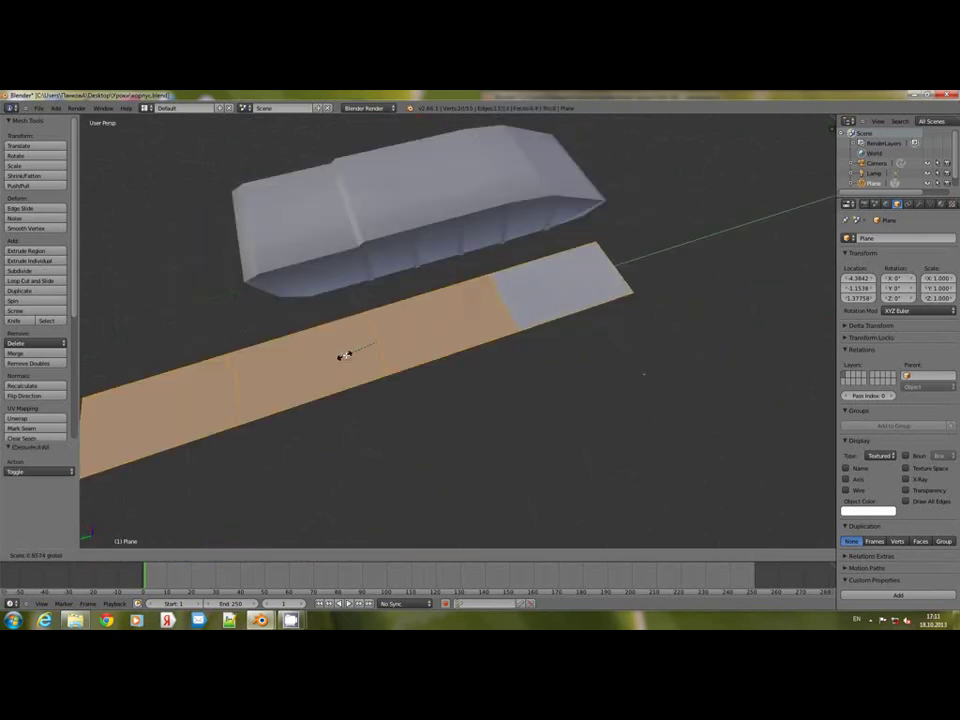
drag(345, 355, 350, 353)
middle_drag(378, 334, 300, 310)
drag(447, 230, 440, 233)
middle_drag(440, 237, 406, 175)
right_click(422, 311)
middle_drag(423, 308, 430, 247)
key(a)
key(e)
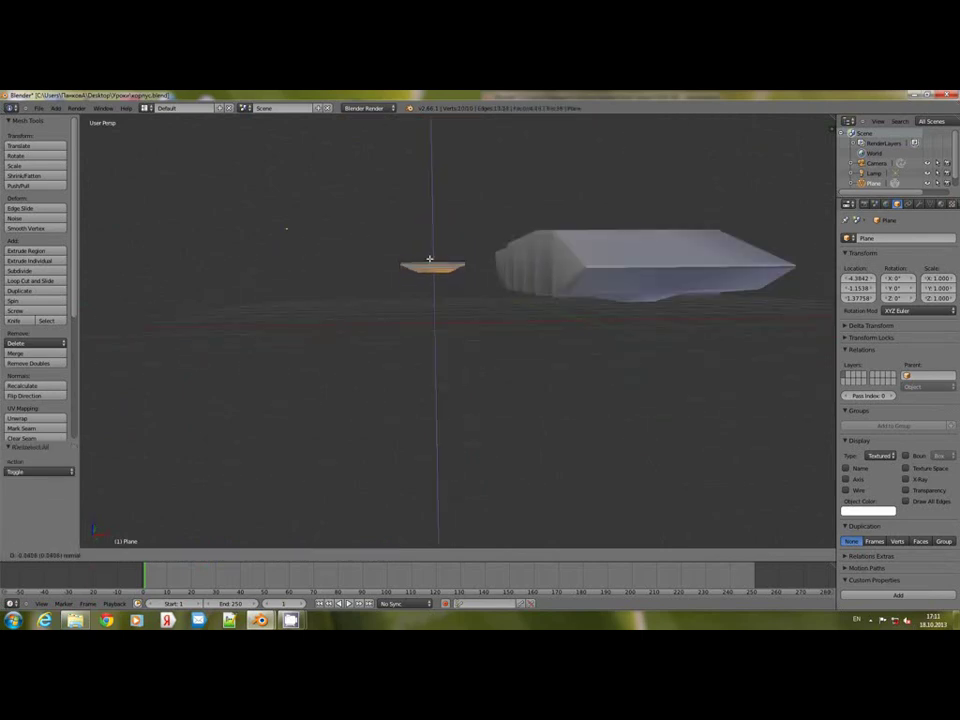
click(430, 259)
scroll(430, 259, up, 6)
middle_drag(430, 259, 457, 321)
key(ctrl+z)
Step: Extrude the whole strip downward three times, by about 0.013, 0.058 and 0.017, to build a slab with thin edge bands
scroll(446, 303, up, 2)
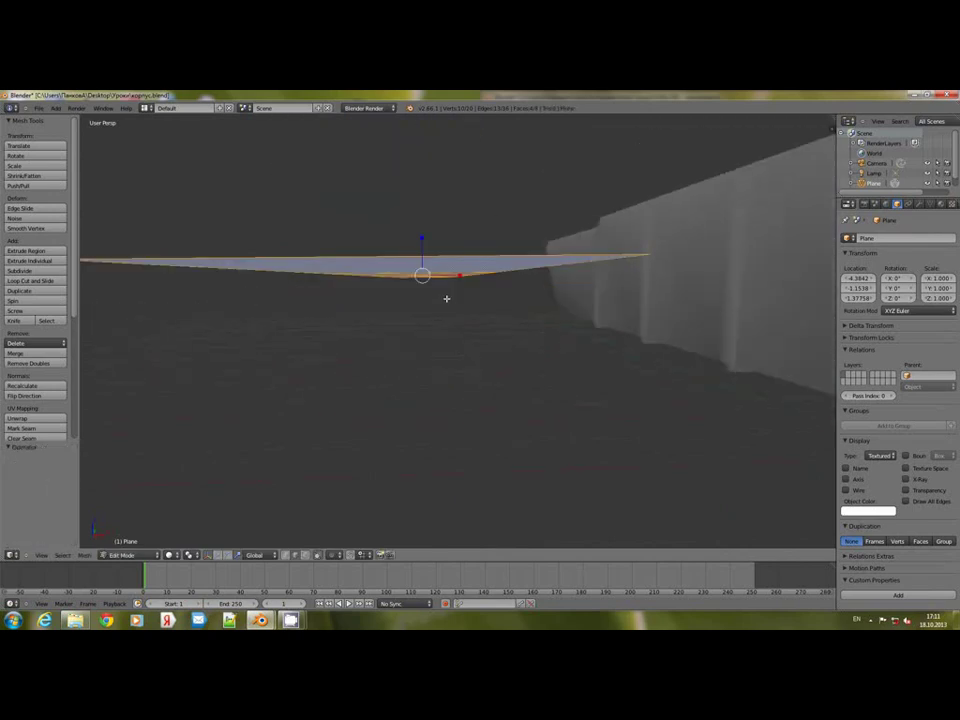
key(e)
click(446, 294)
key(e)
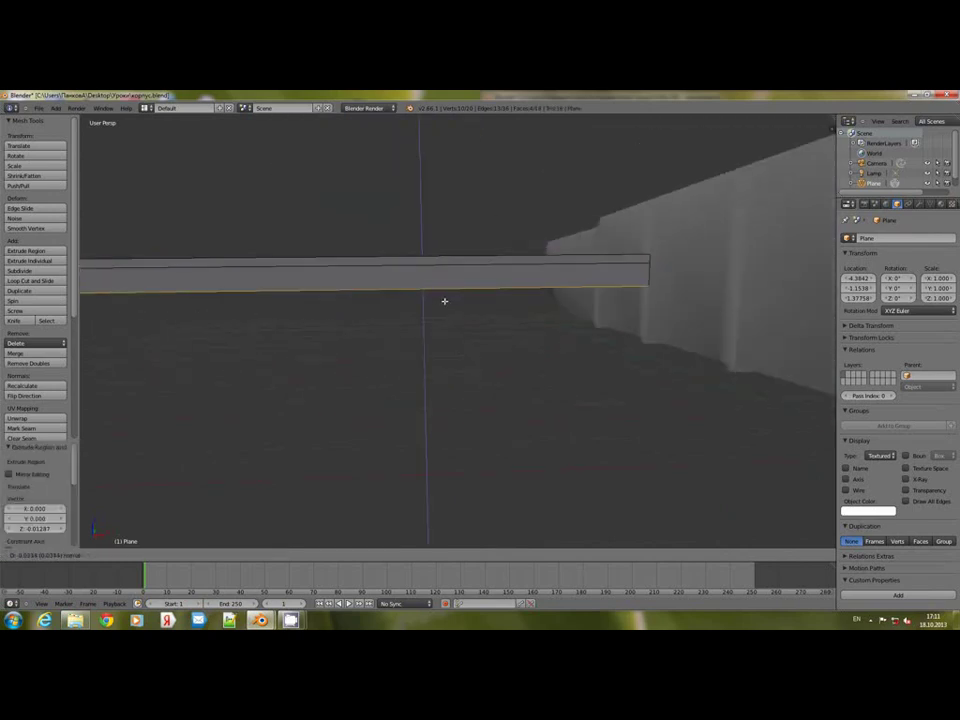
click(444, 303)
key(e)
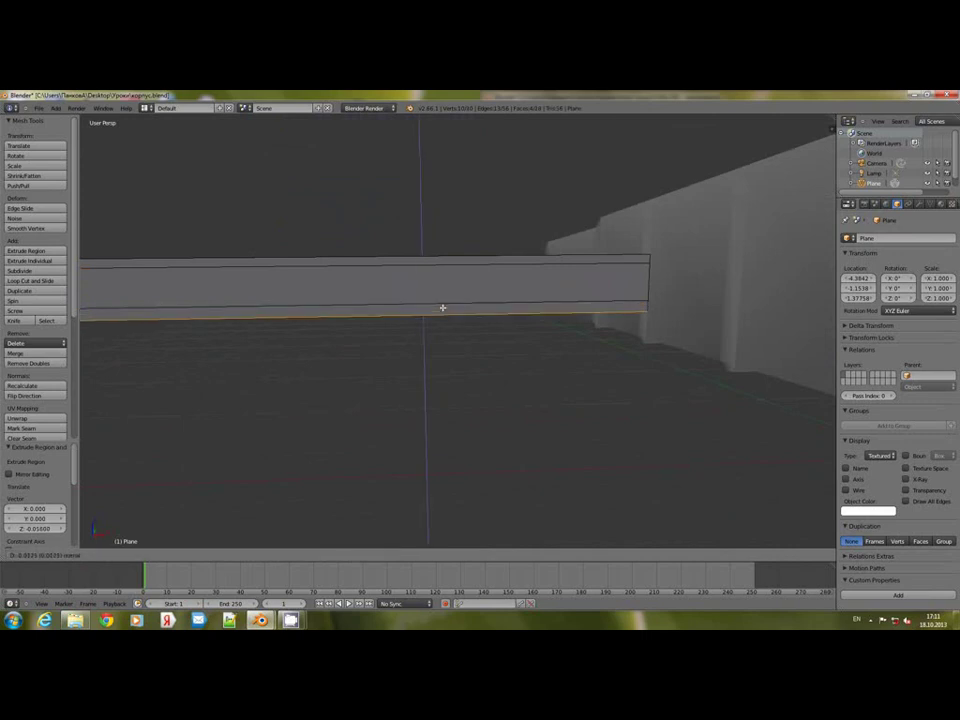
click(441, 308)
Step: Extrude the run of lower outer edges along the slab outward and down, about -0.209 in X and -0.087 in Z
mouse_move(441, 308)
middle_down()
mouse_move(409, 309)
mouse_move(453, 311)
middle_up()
right_click(444, 309)
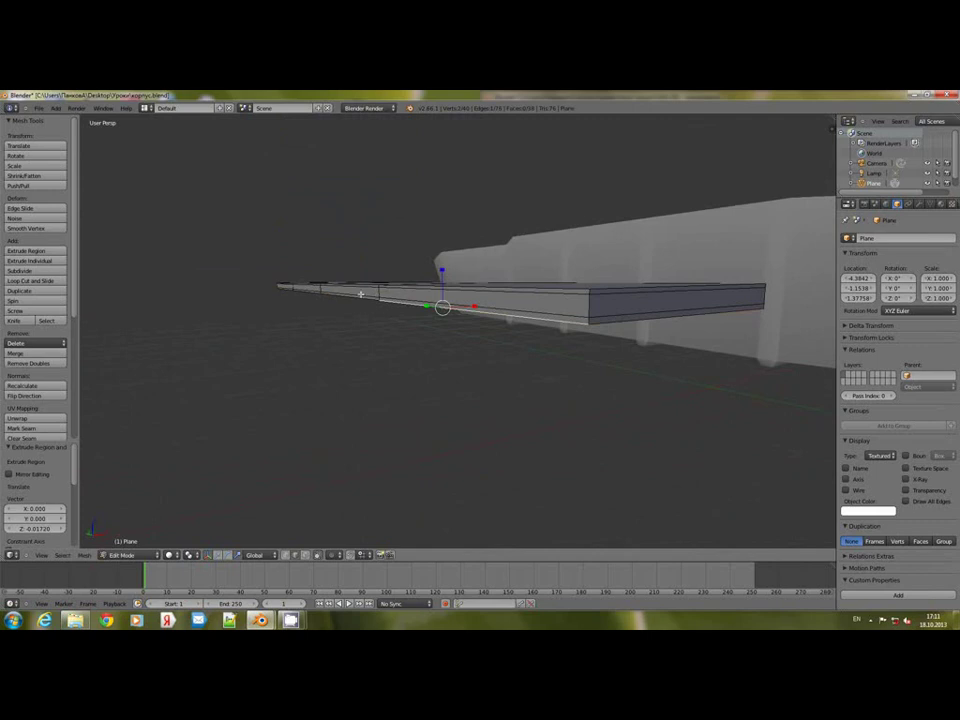
middle_drag(362, 295, 462, 311)
shift+right_click(409, 332)
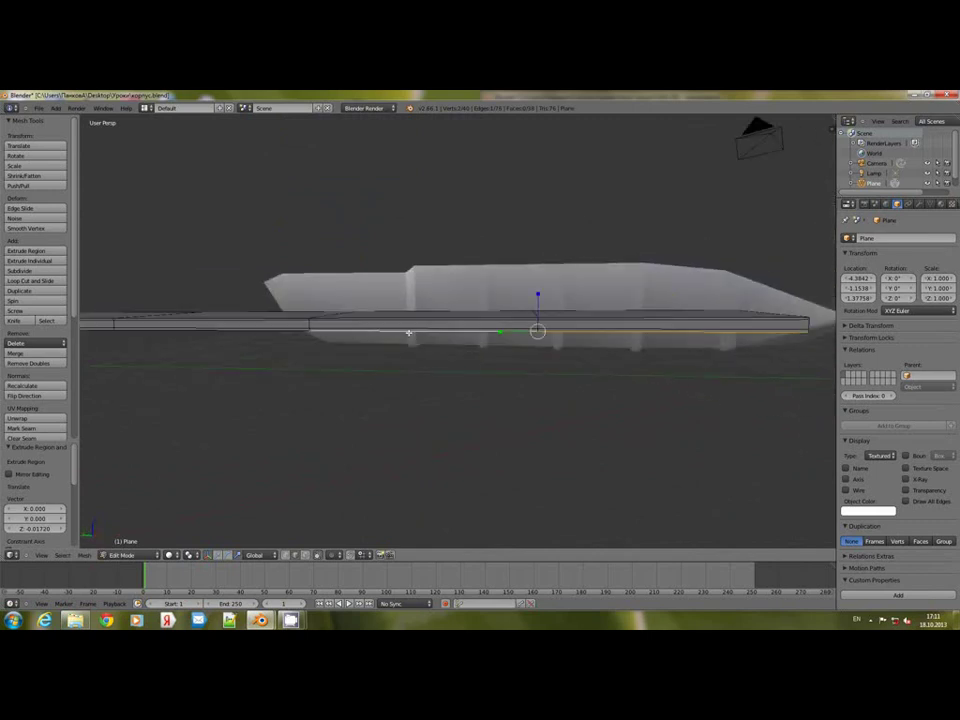
shift+middle_drag(338, 311, 400, 386)
alt+right_click(401, 388)
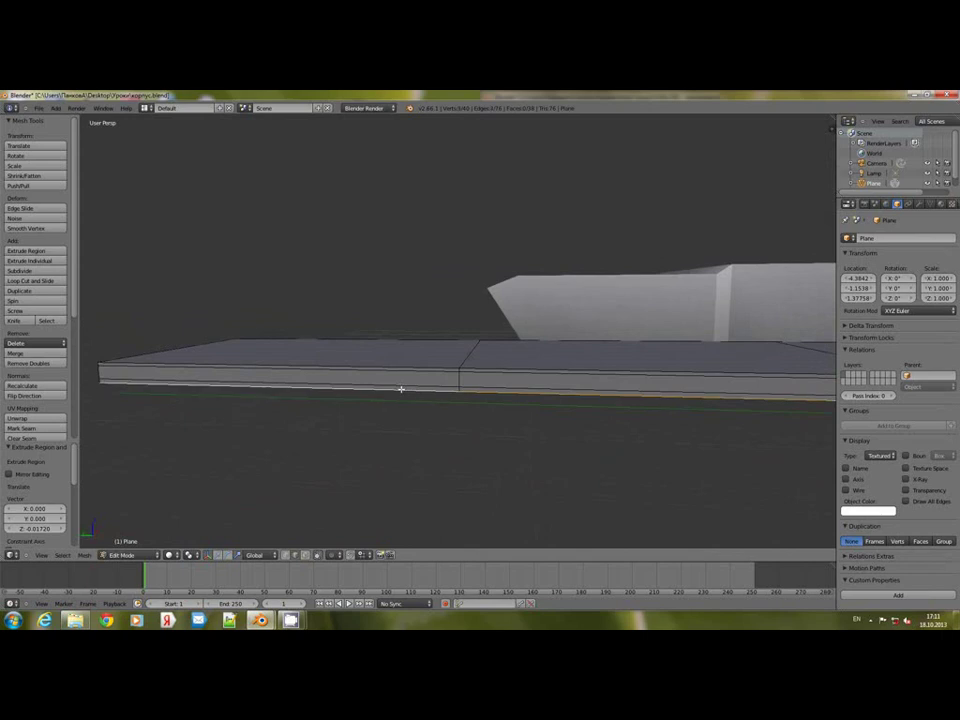
middle_drag(545, 373, 463, 360)
scroll(520, 355, down, 7)
middle_drag(583, 349, 488, 376)
scroll(523, 341, up, 3)
key(e)
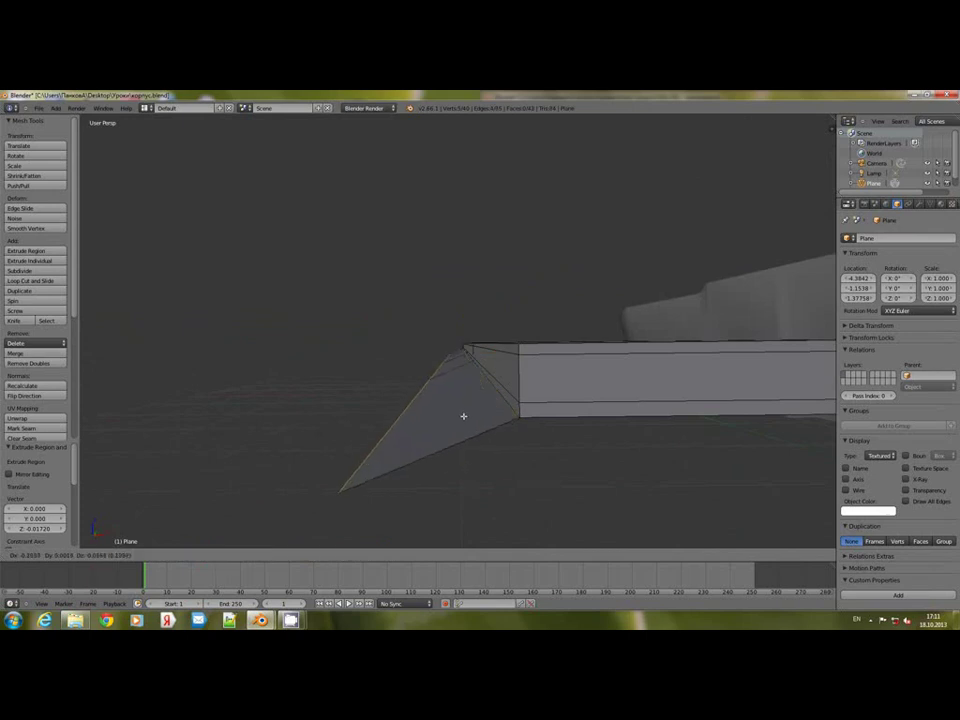
click(463, 416)
scroll(466, 410, down, 8)
scroll(448, 386, up, 4)
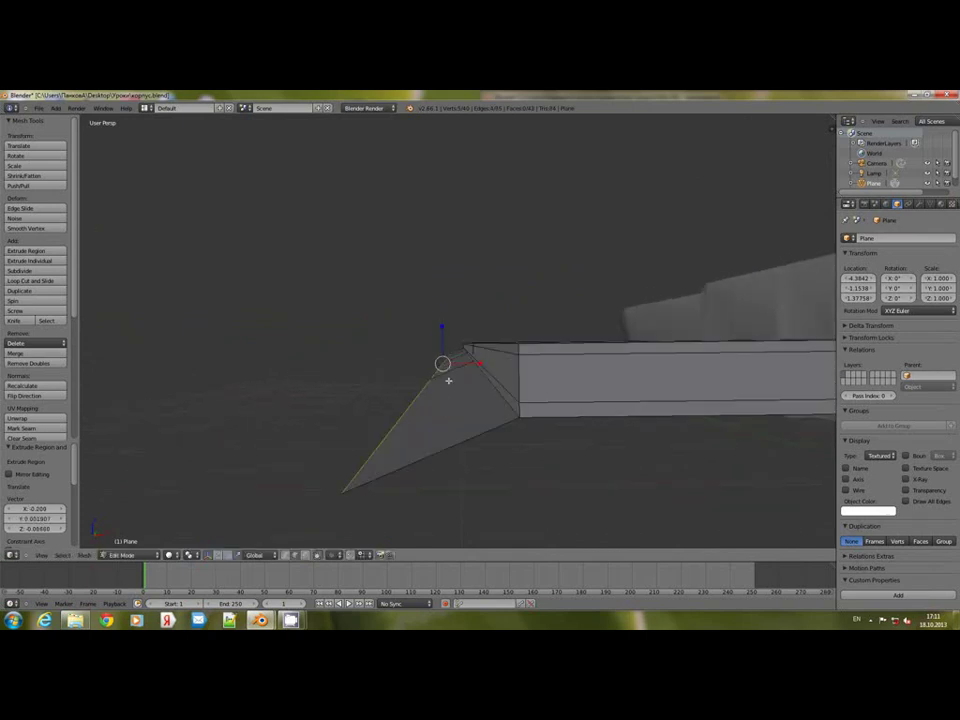
Step: Extrude the flared outer edges straight down along Z by about 0.066
scroll(446, 394, down, 4)
middle_drag(444, 398, 449, 407)
scroll(445, 401, up, 1)
key(g)
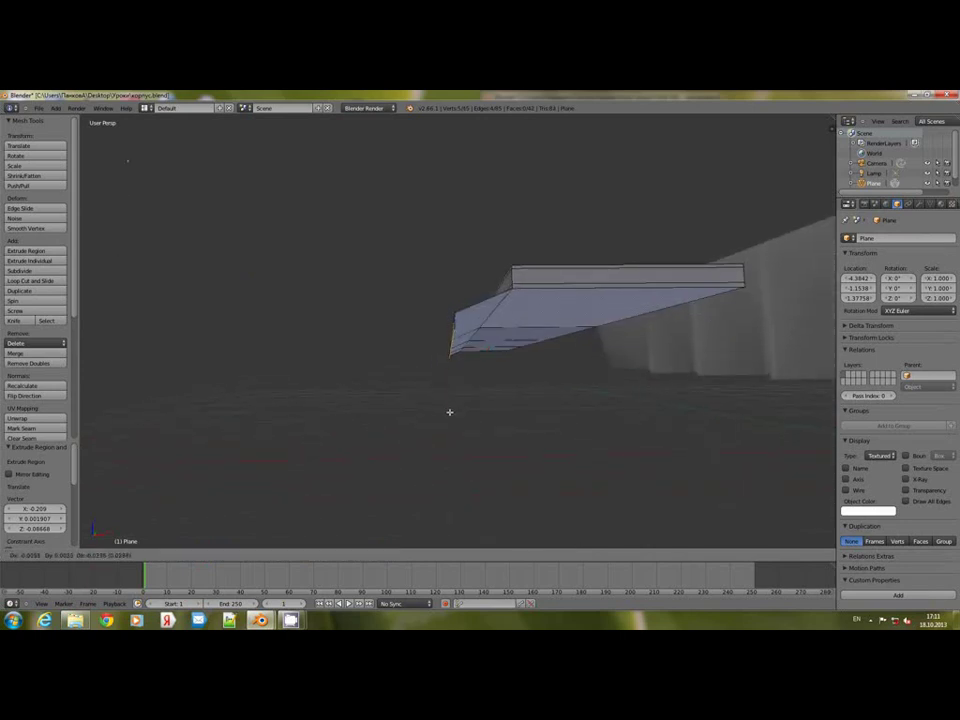
key(y)
key(y)
key(x)
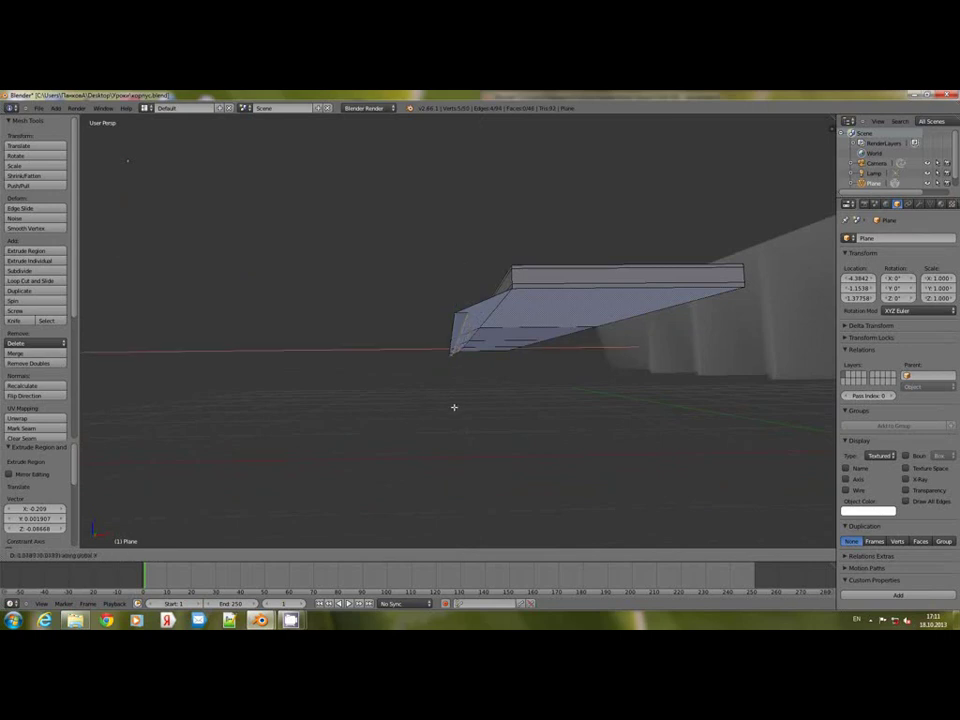
key(z)
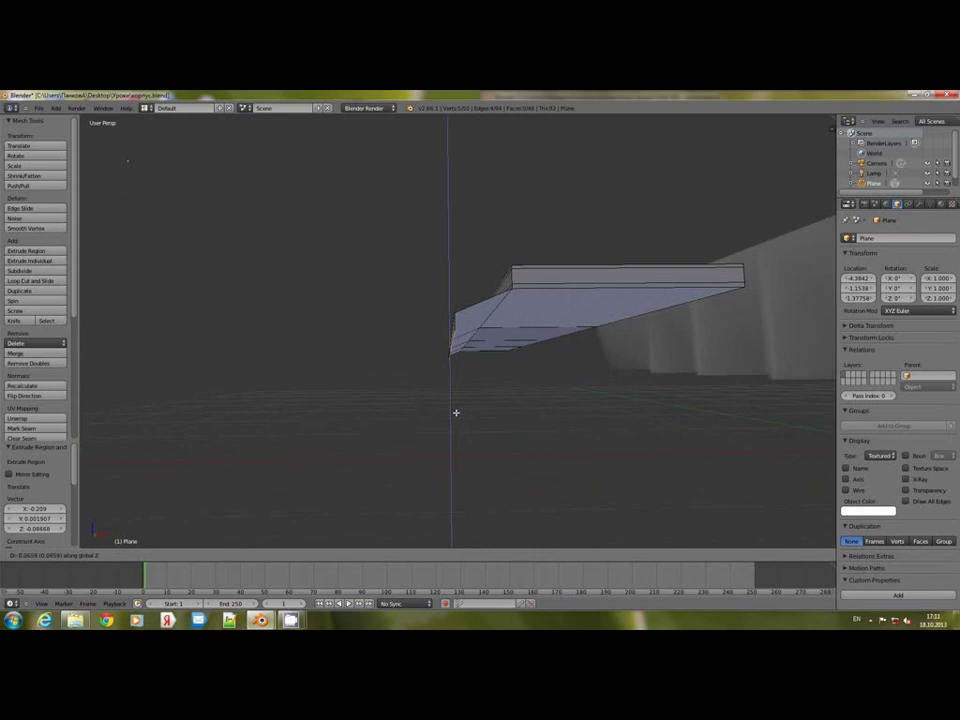
click(456, 413)
mouse_move(471, 374)
middle_down()
mouse_move(474, 388)
mouse_move(482, 381)
mouse_move(469, 380)
middle_up()
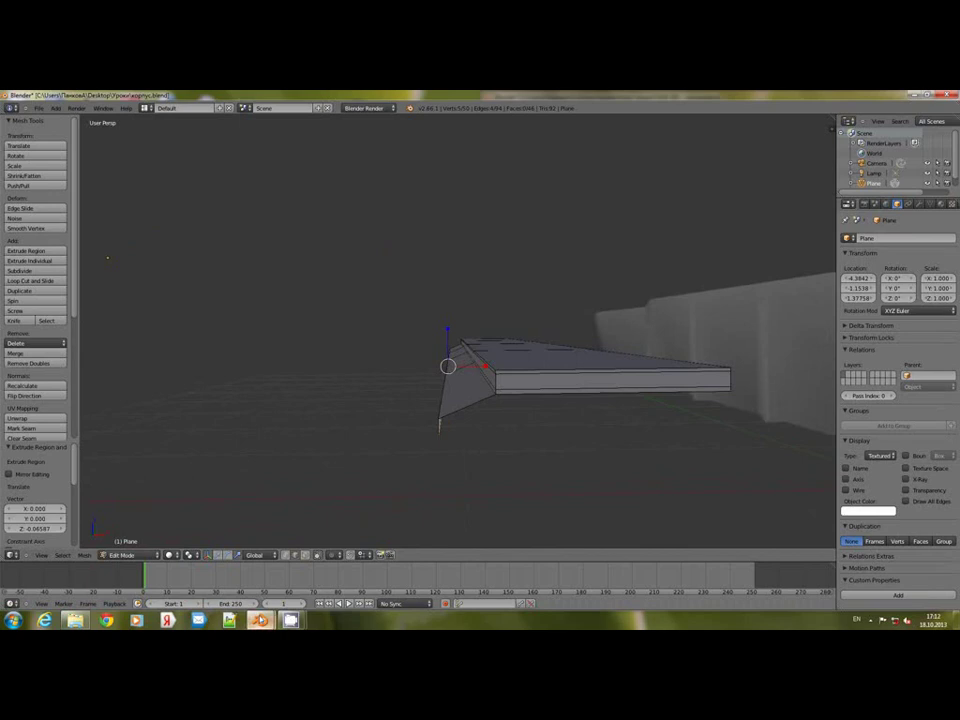
Step: Switch to the Blender window with the finished TANK-RIG model and examine the shape of its track fender's outer side
mouse_move(259, 620)
click(315, 564)
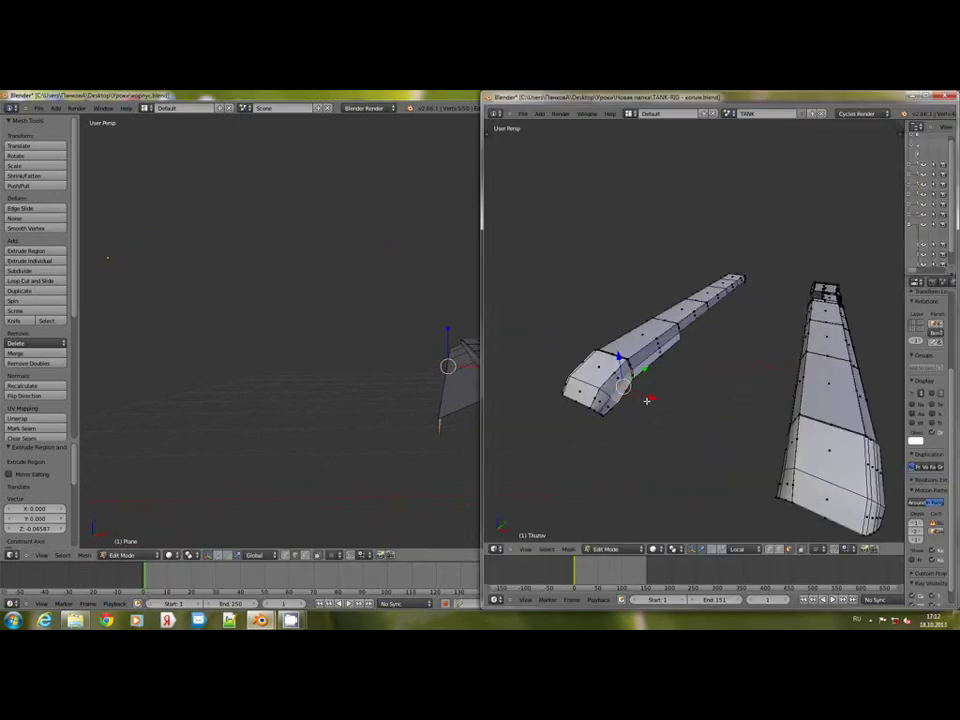
middle_drag(647, 401, 709, 405)
scroll(709, 405, up, 3)
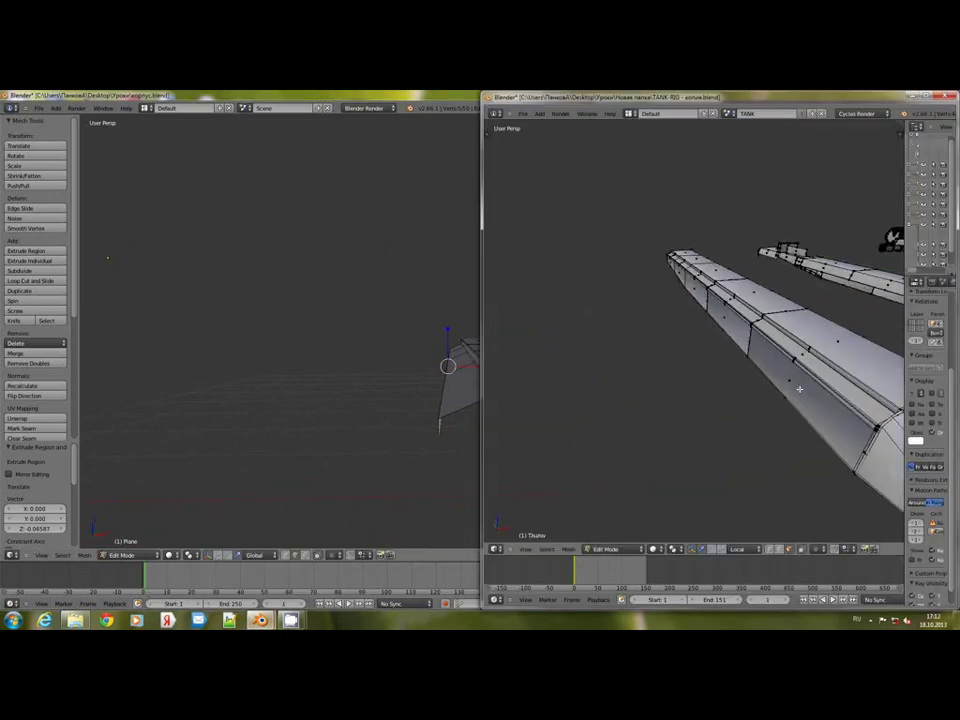
mouse_move(801, 389)
middle_down()
mouse_move(776, 389)
mouse_move(784, 388)
middle_up()
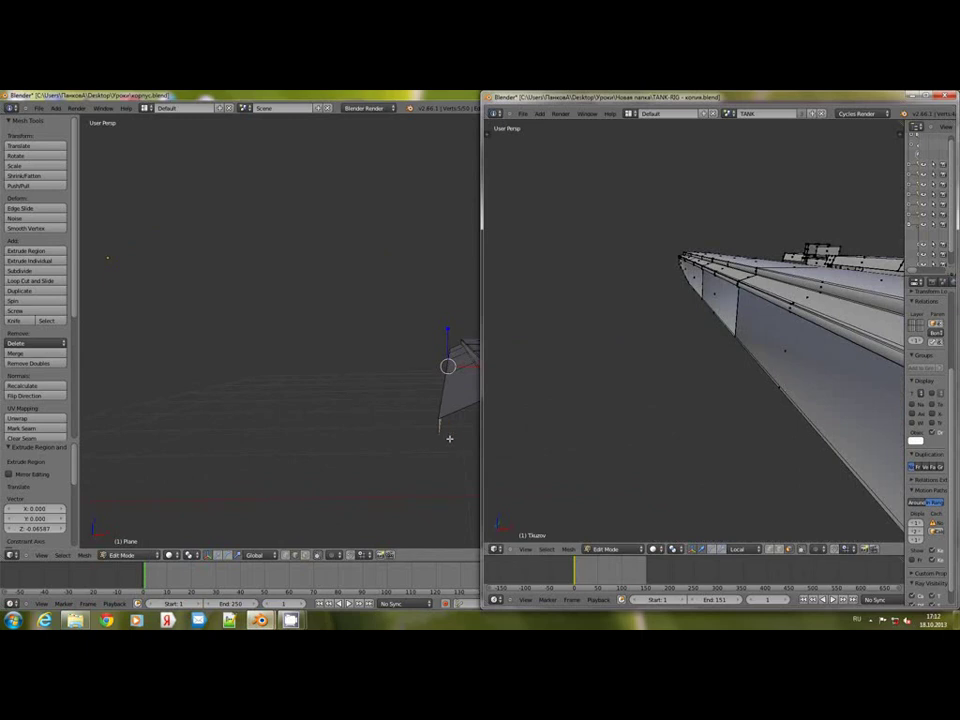
Step: Undo the last downward extrusion and extrude the flared outer edges down along Z by about 0.022
middle_drag(450, 439, 483, 390)
key(ctrl+z)
key(e)
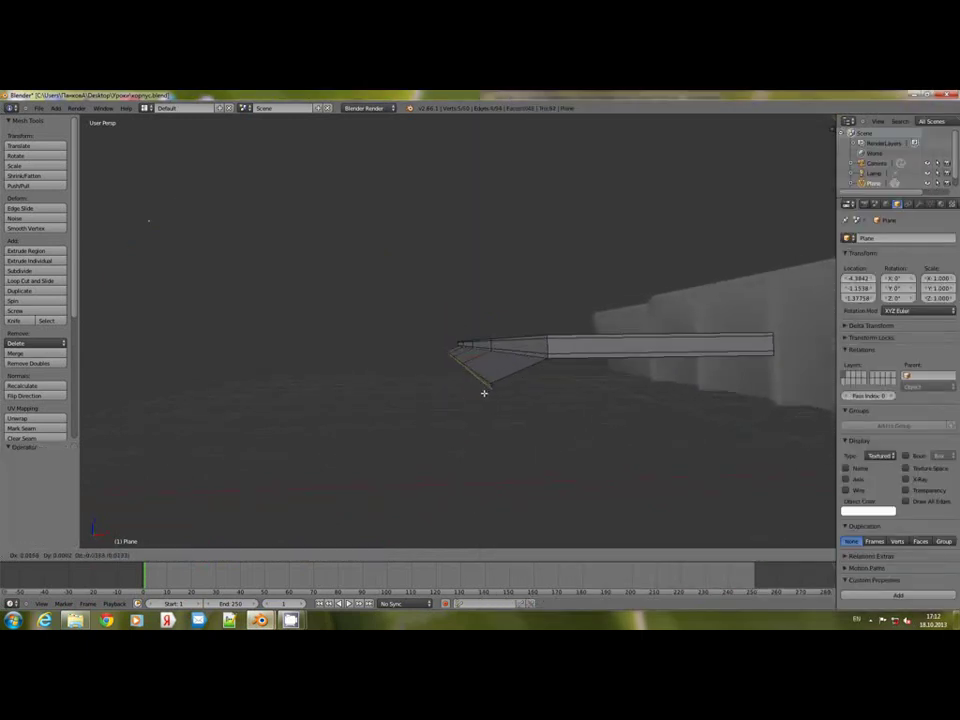
key(z)
click(485, 392)
key(e)
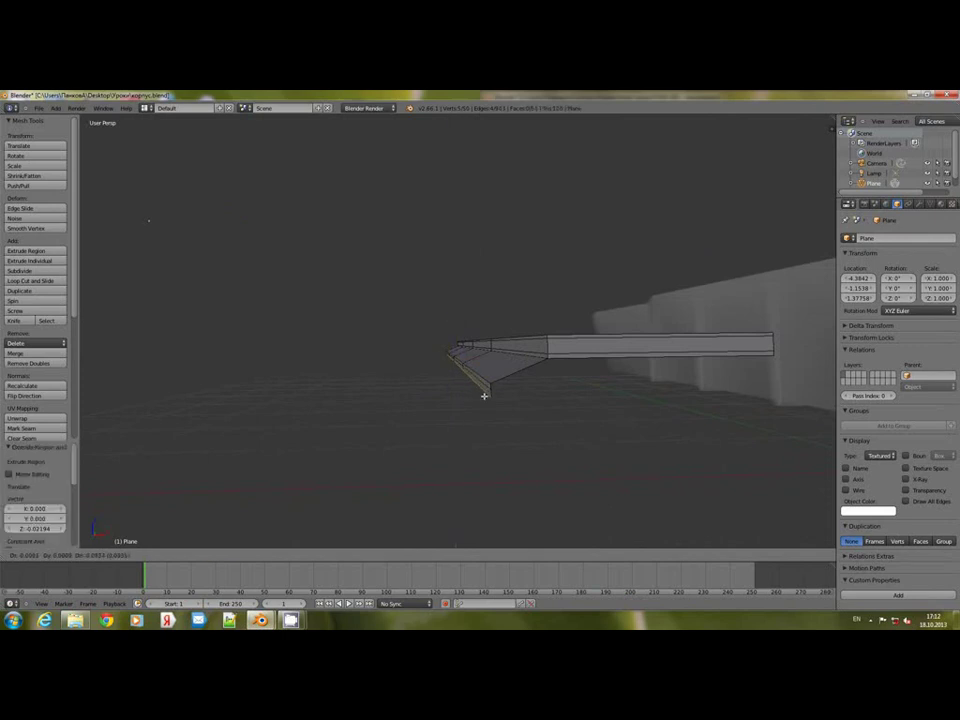
key(z)
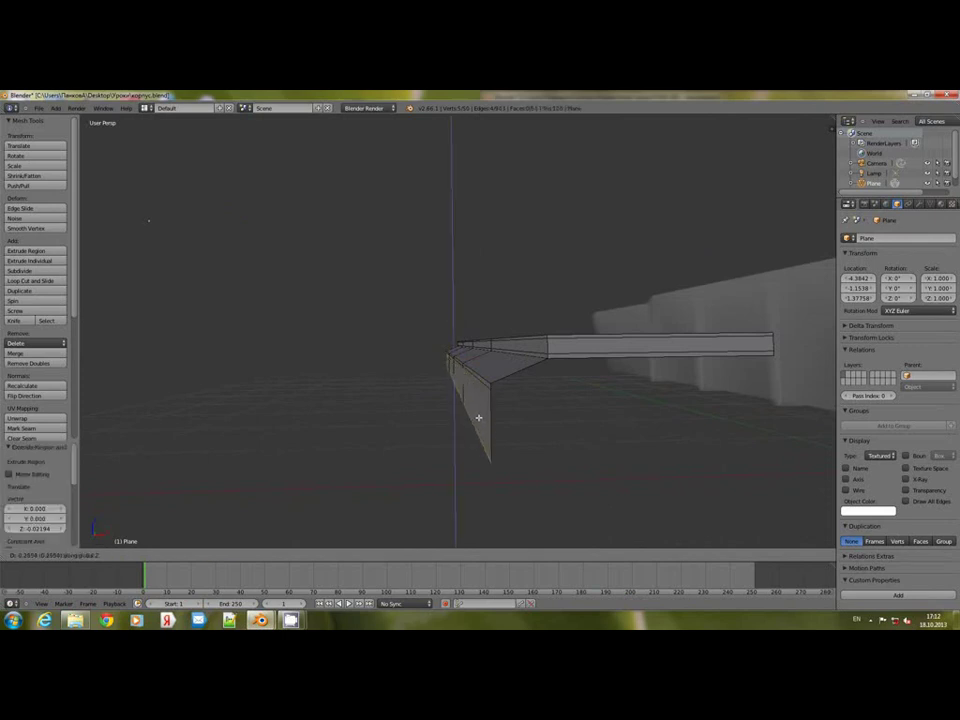
click(478, 418)
key(ctrl+z)
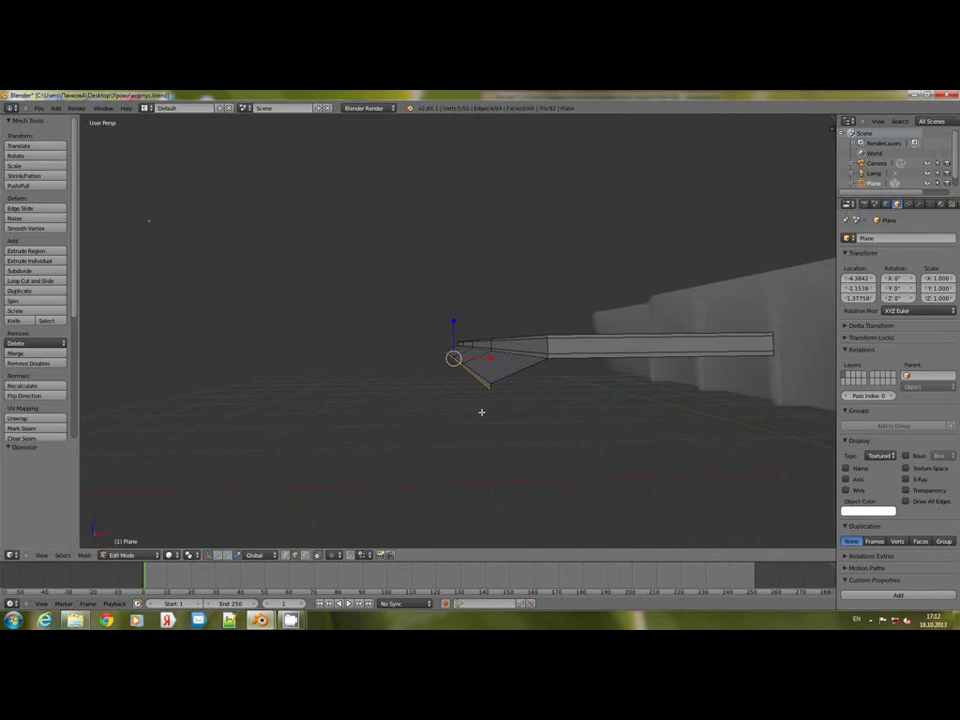
Step: Extrude the row of narrow vertical faces along the flare's outer rim outward twice, by about 0.004 in X each time
scroll(482, 408, up, 3)
scroll(484, 412, down, 1)
middle_drag(483, 411, 470, 429)
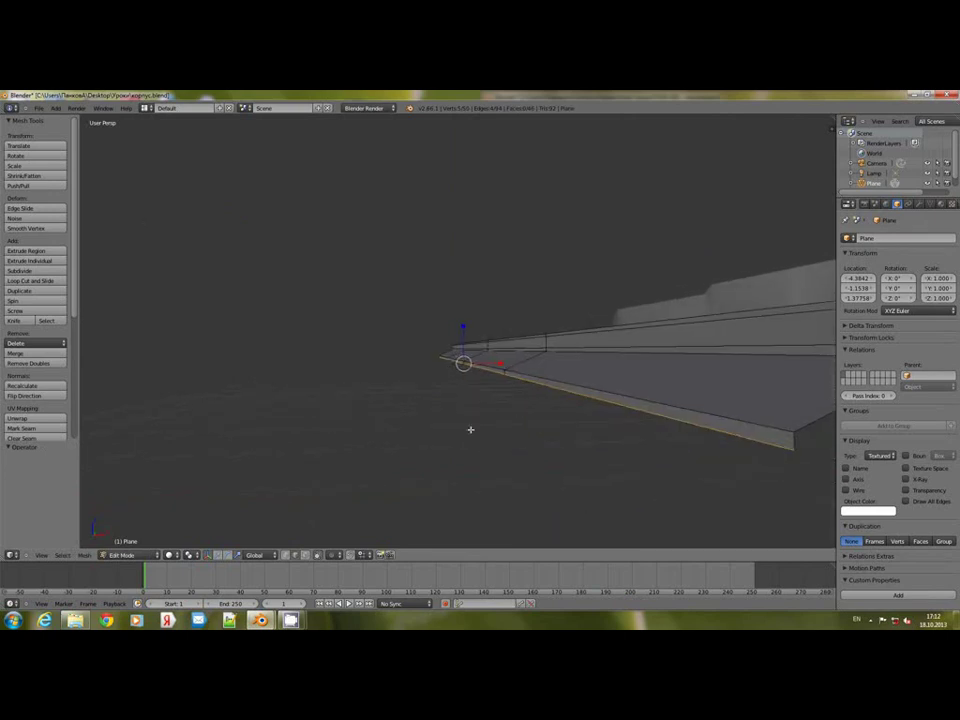
click(305, 556)
right_click(604, 386)
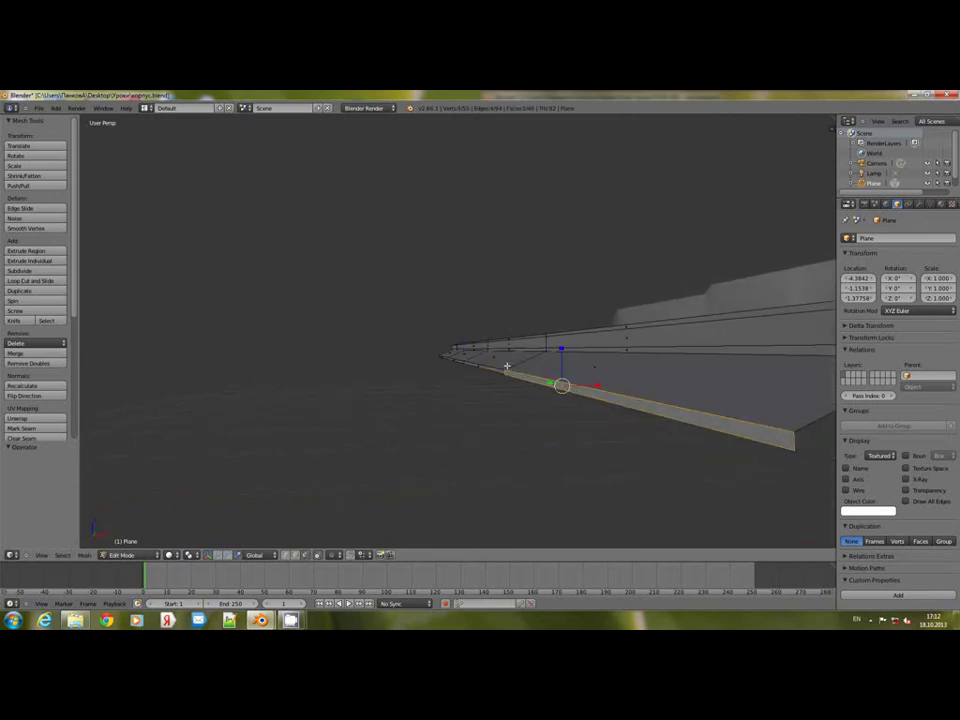
shift+right_click(450, 364)
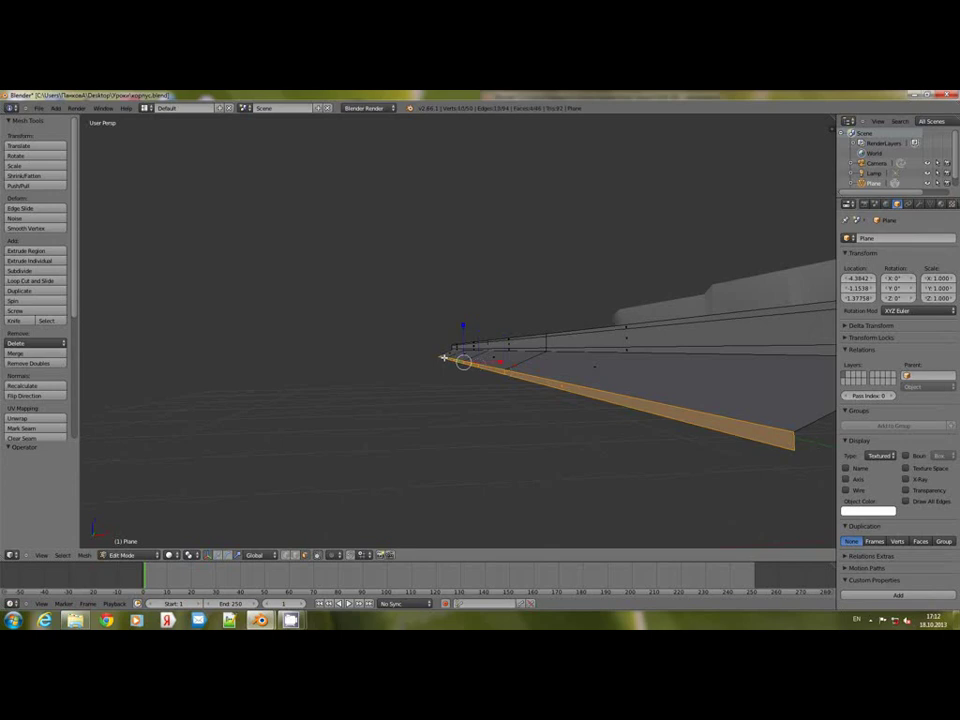
middle_drag(474, 376, 474, 376)
key(e)
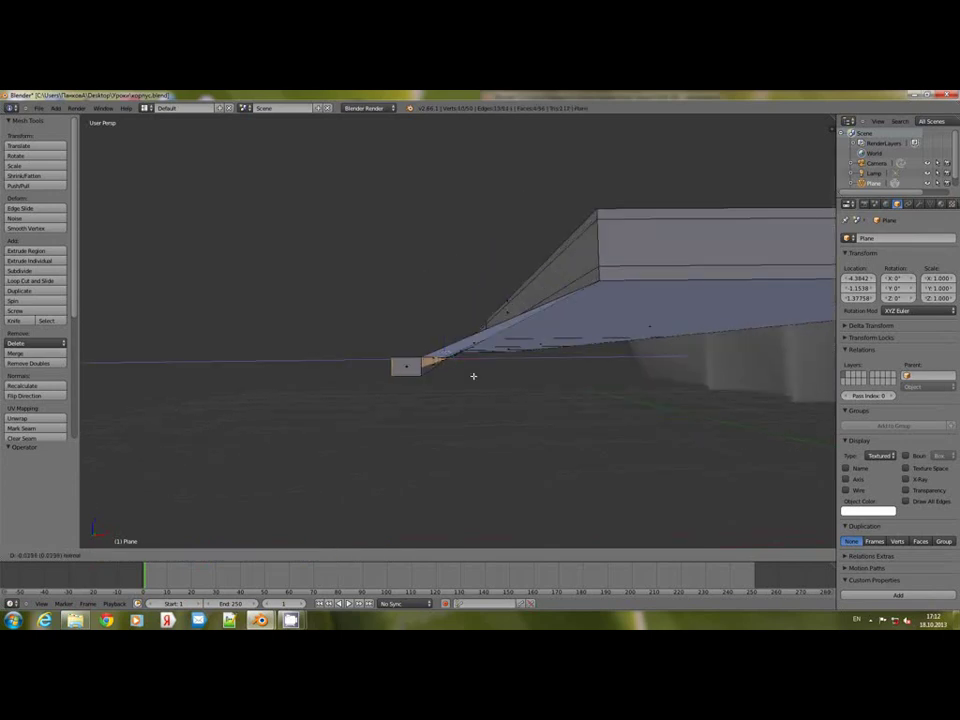
click(477, 378)
key(e)
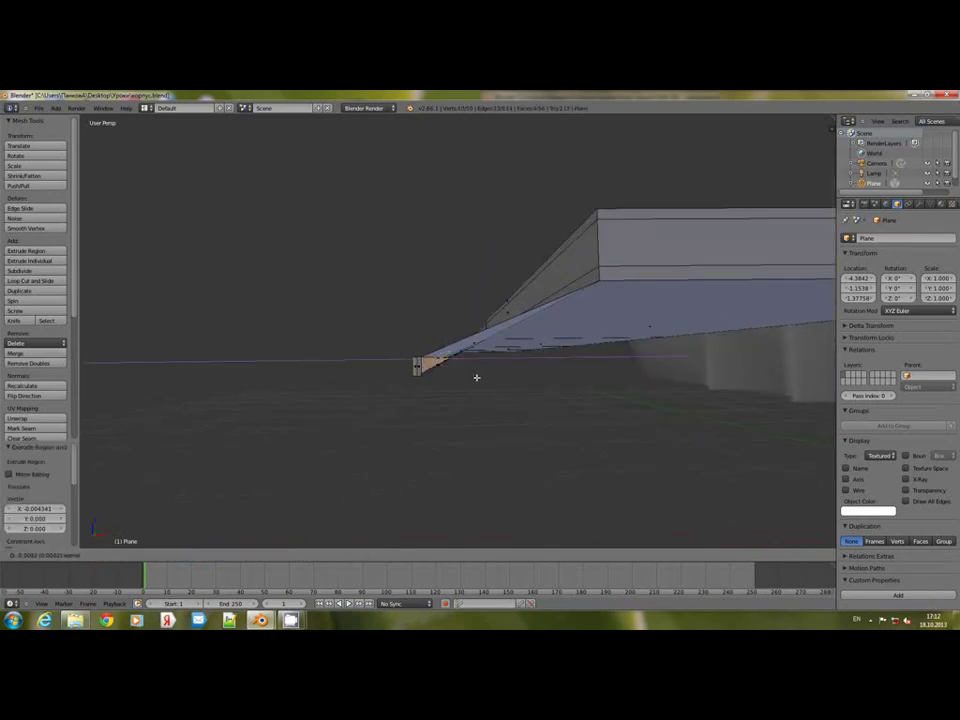
click(477, 377)
middle_drag(463, 373, 490, 382)
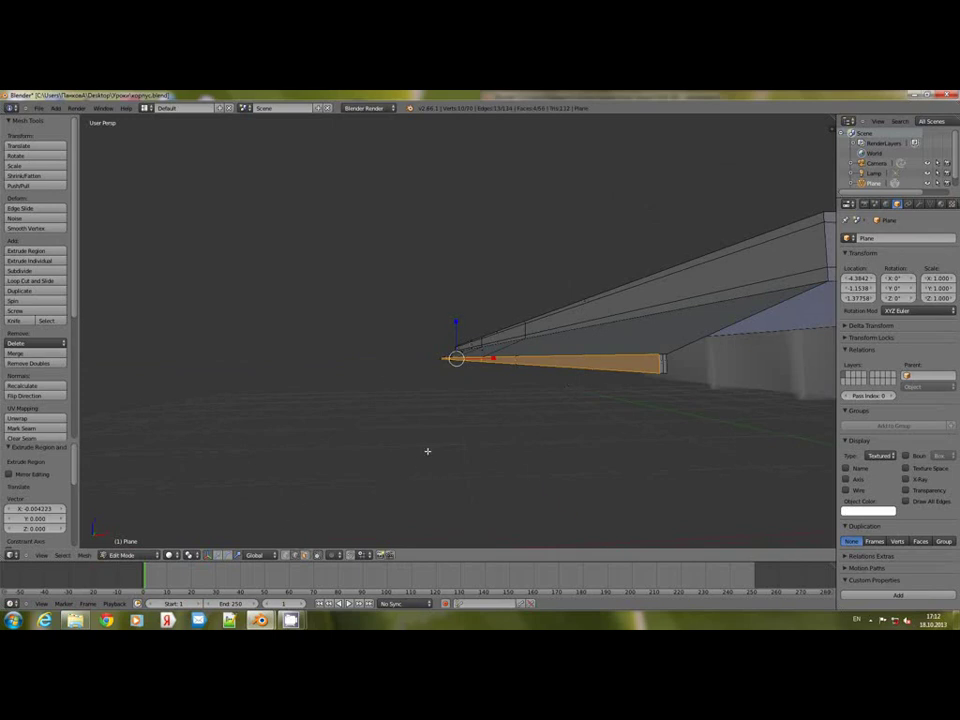
Step: Select only the run of lower outermost edges along the thickened rim of the flare
middle_drag(428, 451, 429, 457)
key(c)
middle_click(544, 455)
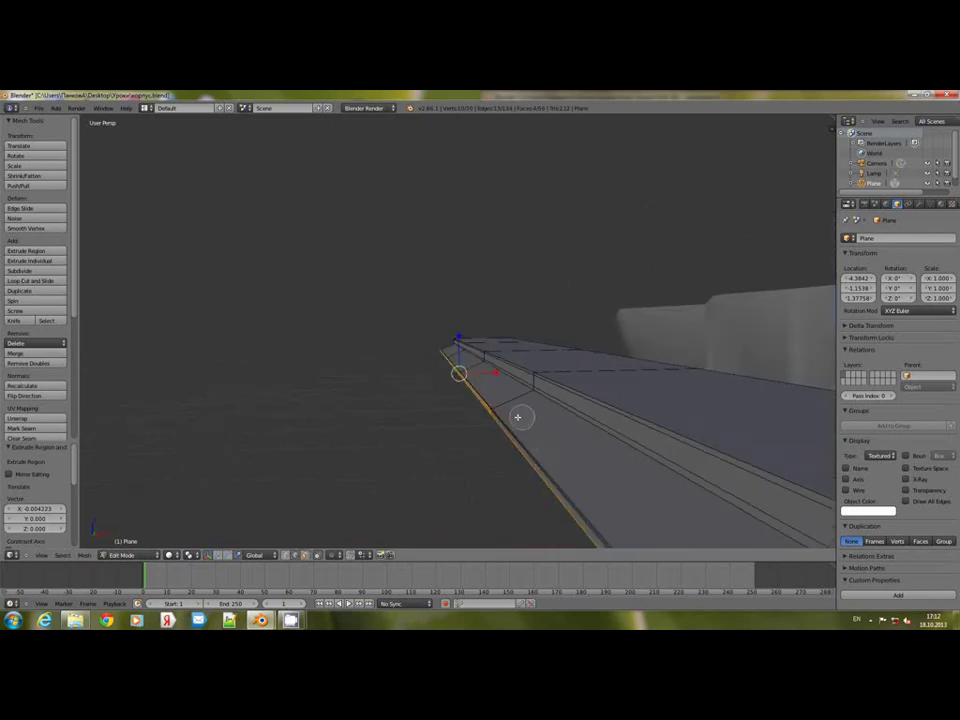
middle_drag(518, 417, 437, 347)
right_click(437, 347)
scroll(558, 444, down, 3)
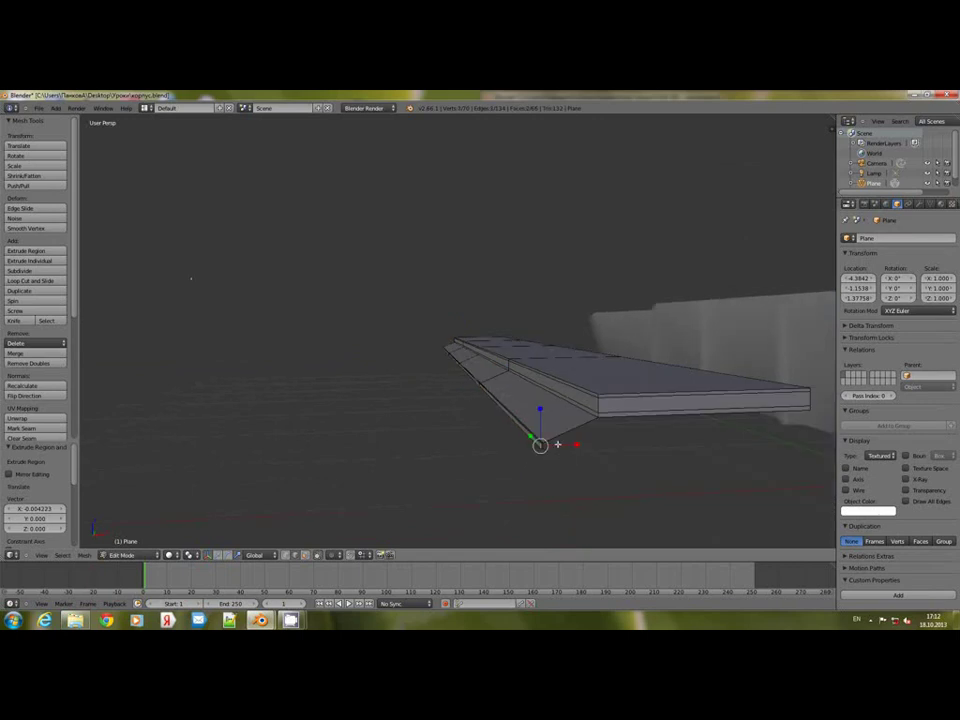
key(a)
scroll(552, 446, up, 3)
mouse_move(555, 452)
middle_down()
mouse_move(551, 425)
mouse_move(559, 450)
middle_up()
right_click(548, 409)
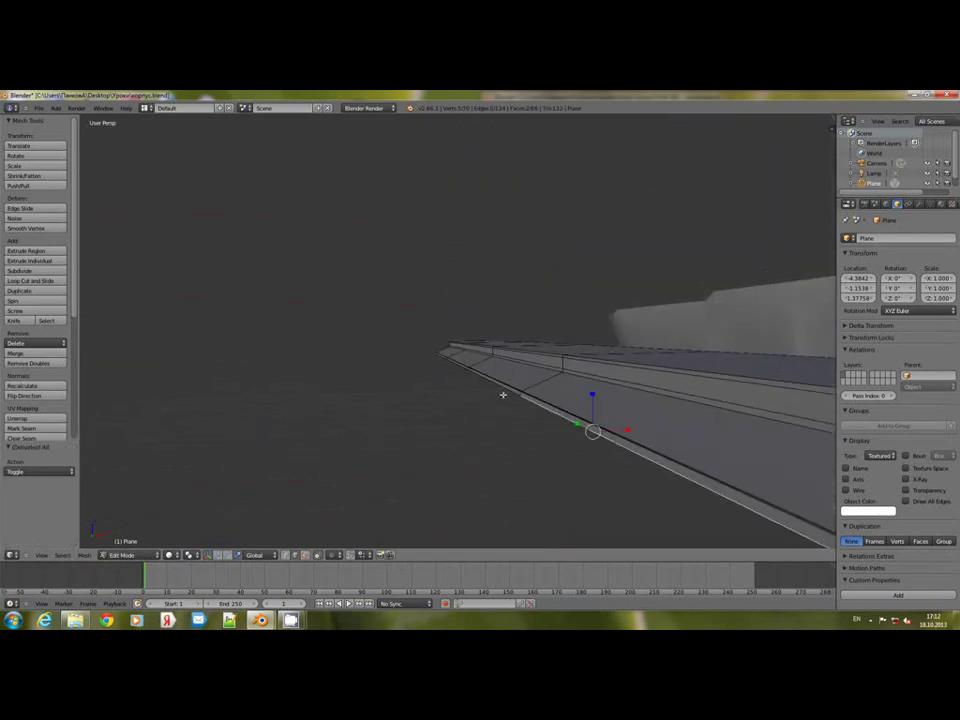
shift+right_click(496, 387)
mouse_move(441, 357)
middle_down()
mouse_move(497, 371)
mouse_move(615, 352)
mouse_move(429, 362)
middle_up()
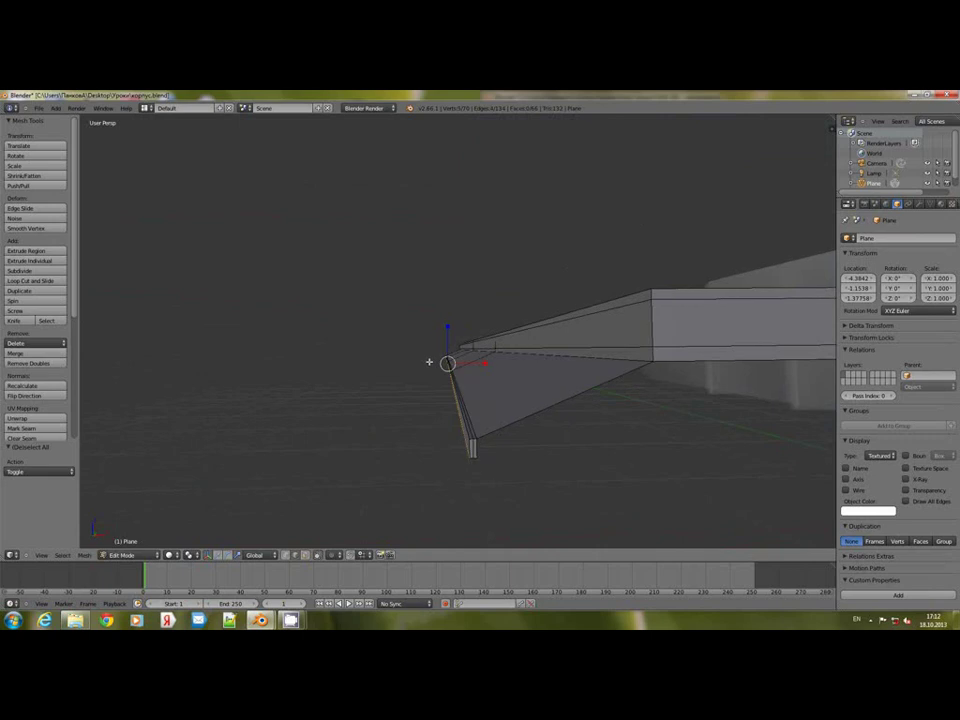
key(e)
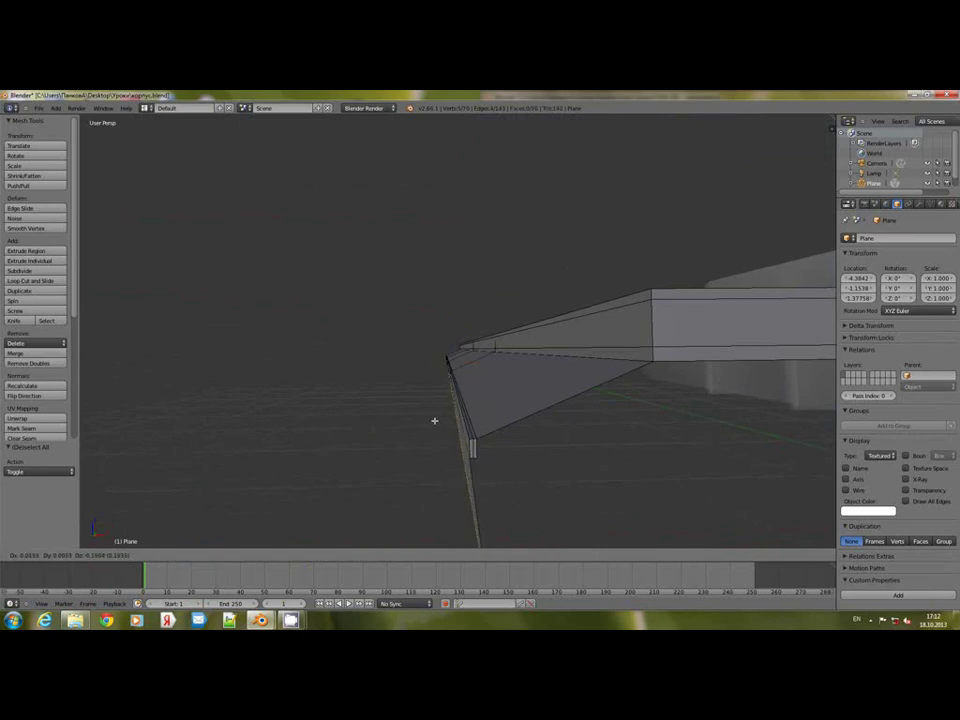
key(z)
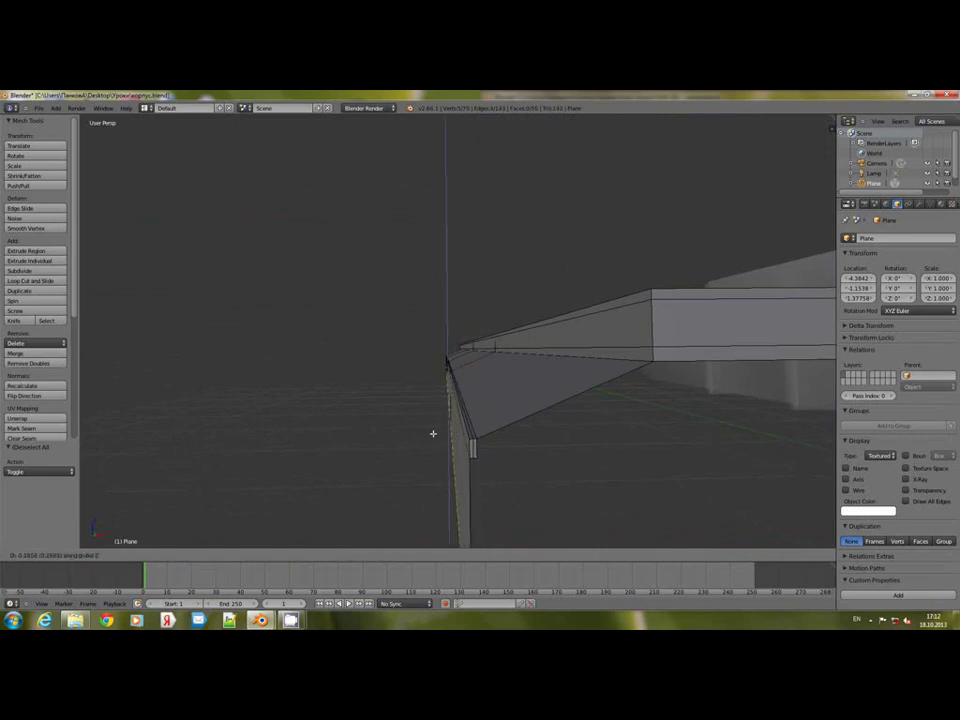
key(y)
right_click(433, 434)
mouse_move(452, 436)
middle_down()
mouse_move(461, 429)
mouse_move(455, 434)
middle_up()
key(g)
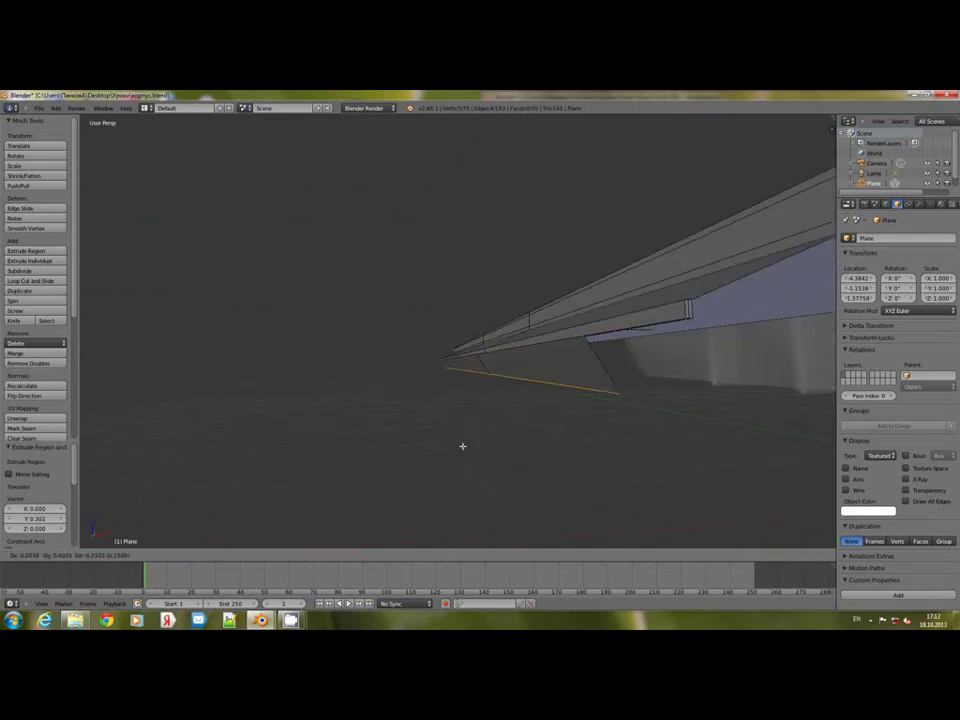
click(463, 446)
key(ctrl+z)
key(ctrl+z)
middle_drag(488, 433, 482, 433)
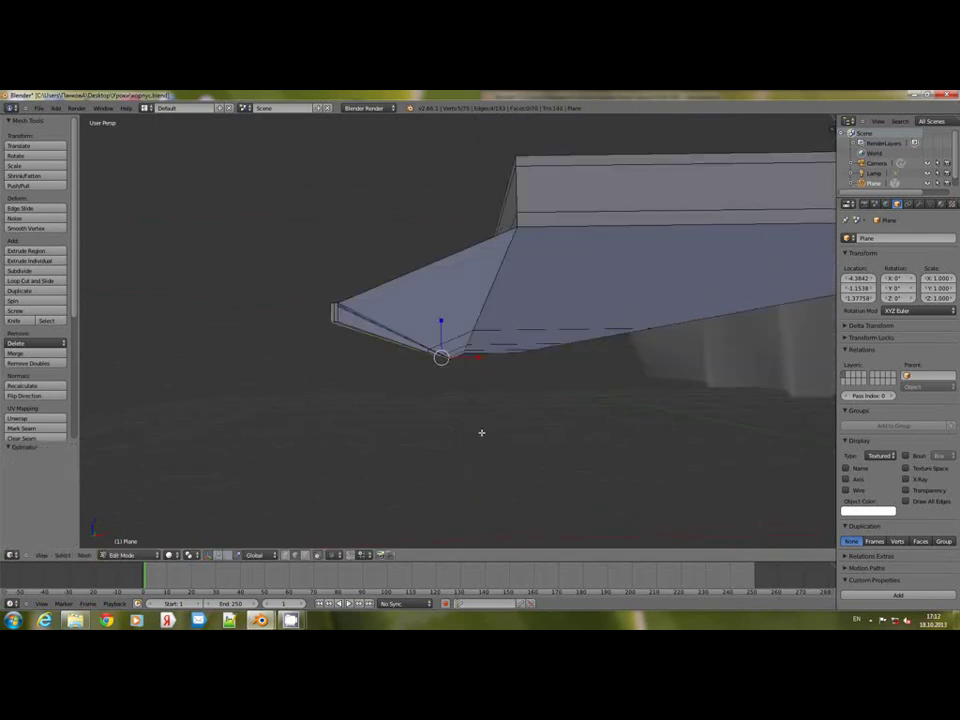
key(e)
key(z)
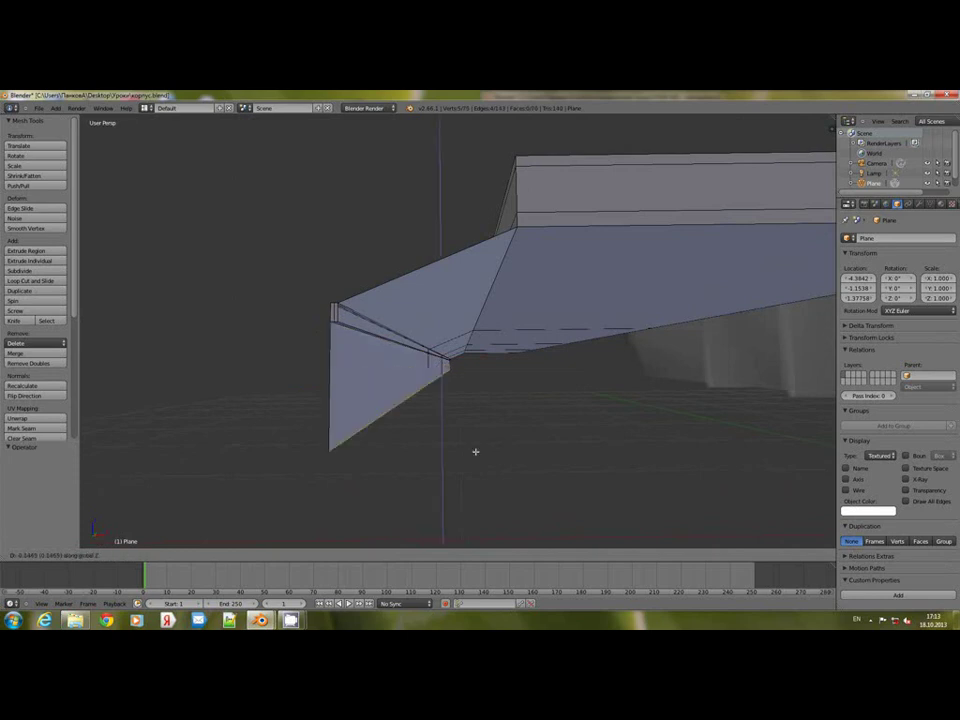
click(471, 463)
middle_drag(471, 463, 503, 427)
Step: Extrude the rim's lower outer edges straight down along Z by about 0.547 as a side skirt, and raise them by about 0.083
key(e)
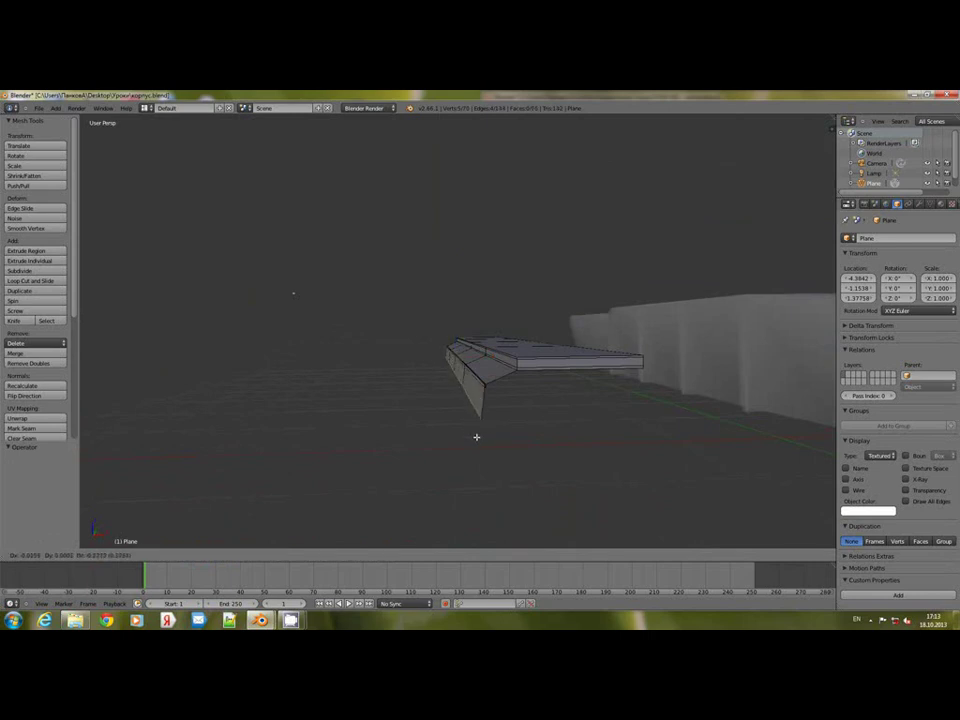
key(z)
click(479, 463)
middle_drag(479, 463, 465, 441)
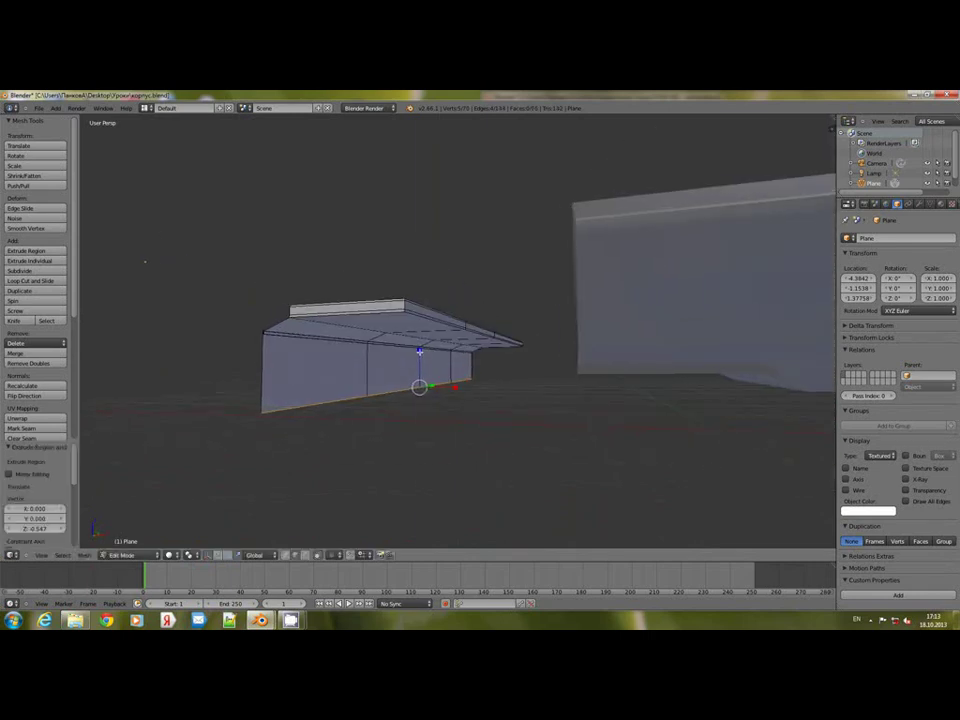
mouse_move(420, 351)
mouse_down()
mouse_move(420, 369)
mouse_move(421, 343)
mouse_up()
key(ctrl+z)
Step: Extrude the run of lower edges on the slab's hull side toward the hull and down, about 0.174 in X and -0.171 in Z
middle_drag(510, 377, 463, 423)
right_click(432, 411)
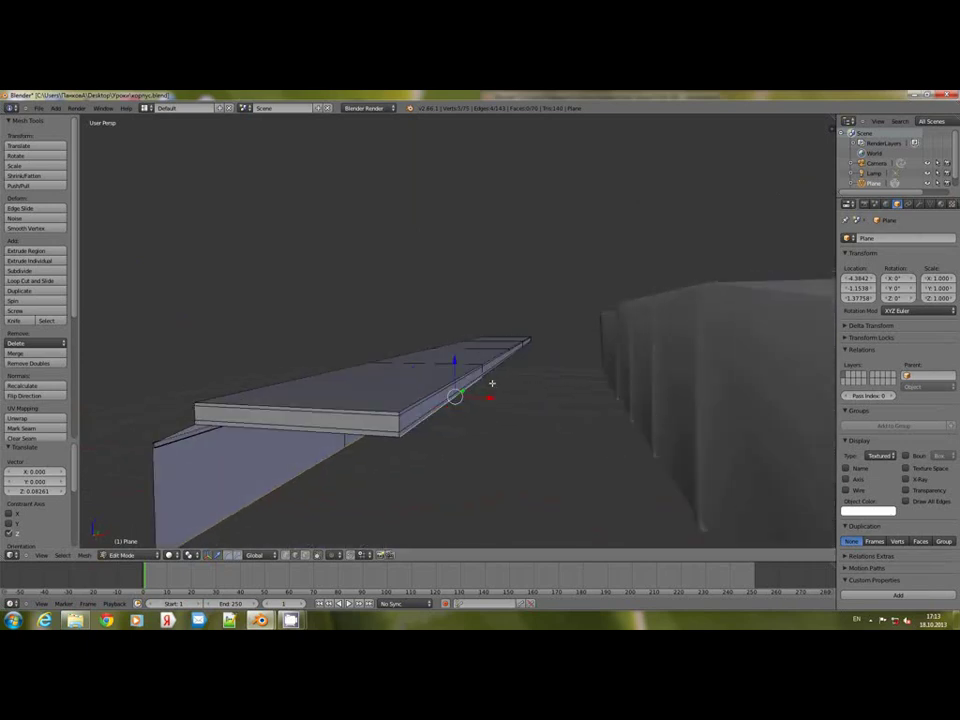
scroll(488, 384, up, 3)
middle_drag(537, 393, 455, 392)
right_click(470, 394)
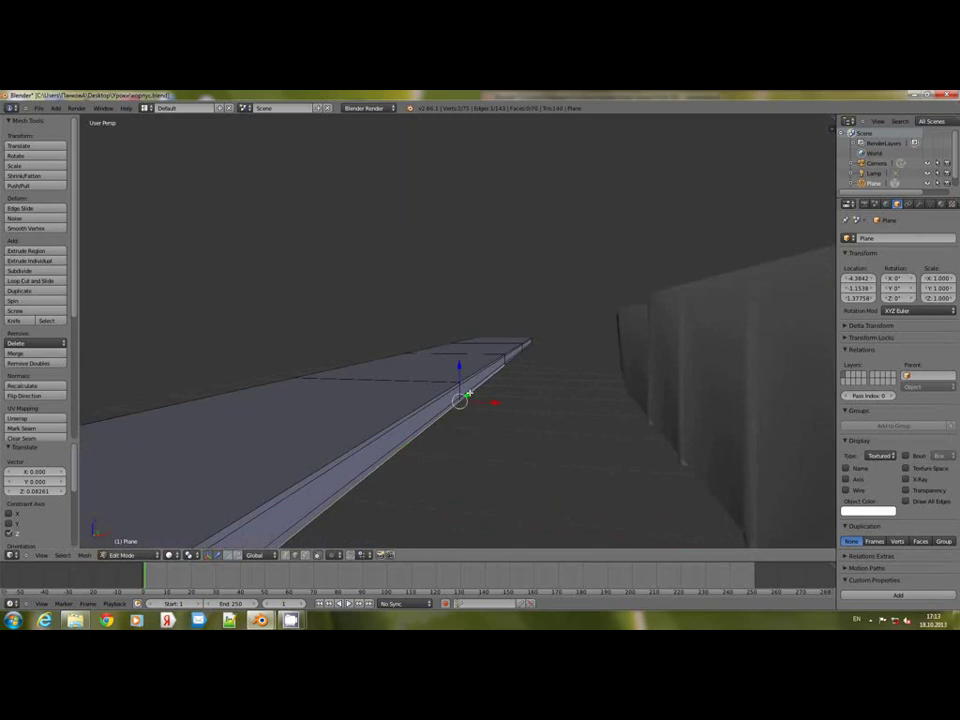
shift+right_click(515, 358)
shift+right_click(525, 350)
middle_drag(523, 356, 524, 358)
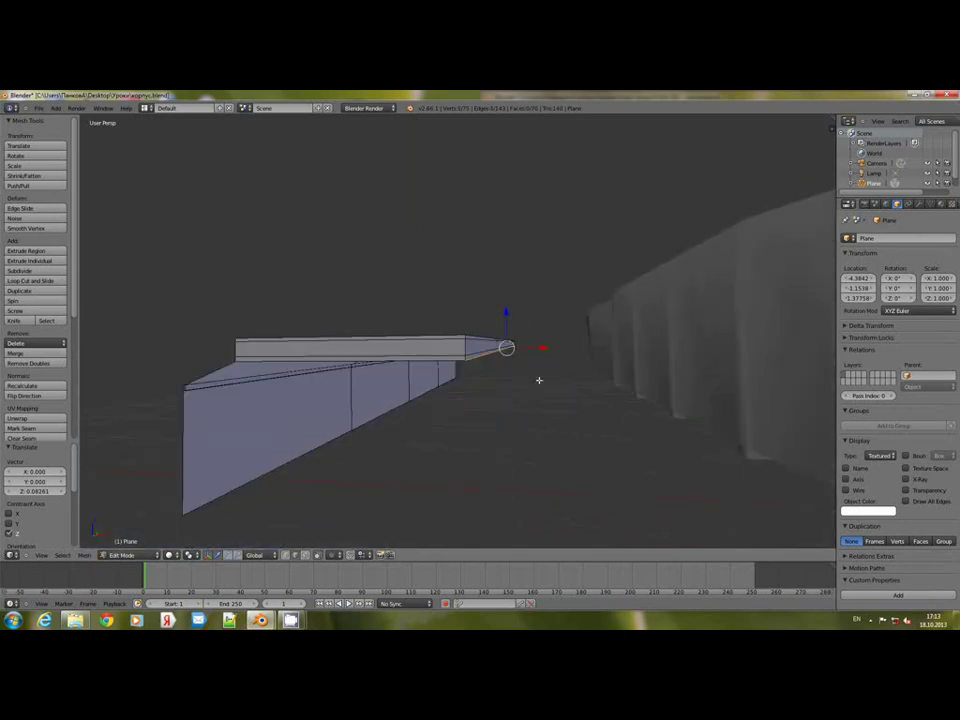
key(e)
click(554, 394)
mouse_move(553, 393)
middle_down()
mouse_move(559, 386)
mouse_move(555, 396)
middle_up()
key(e)
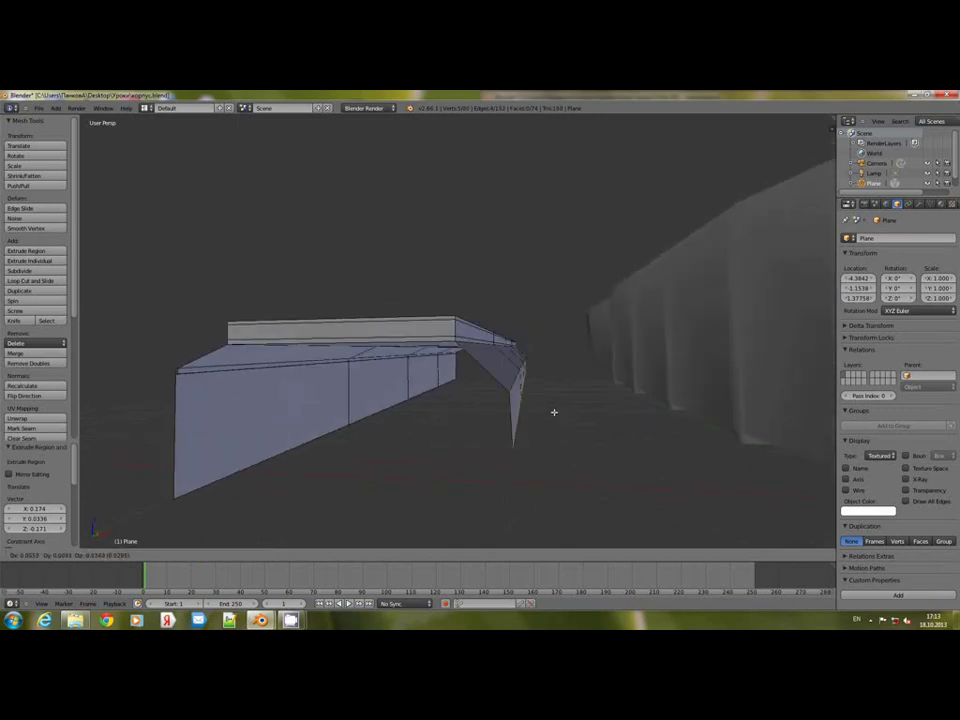
click(553, 424)
mouse_move(553, 424)
middle_down()
mouse_move(539, 407)
mouse_move(538, 429)
mouse_move(557, 399)
mouse_move(549, 405)
middle_up()
key(ctrl+z)
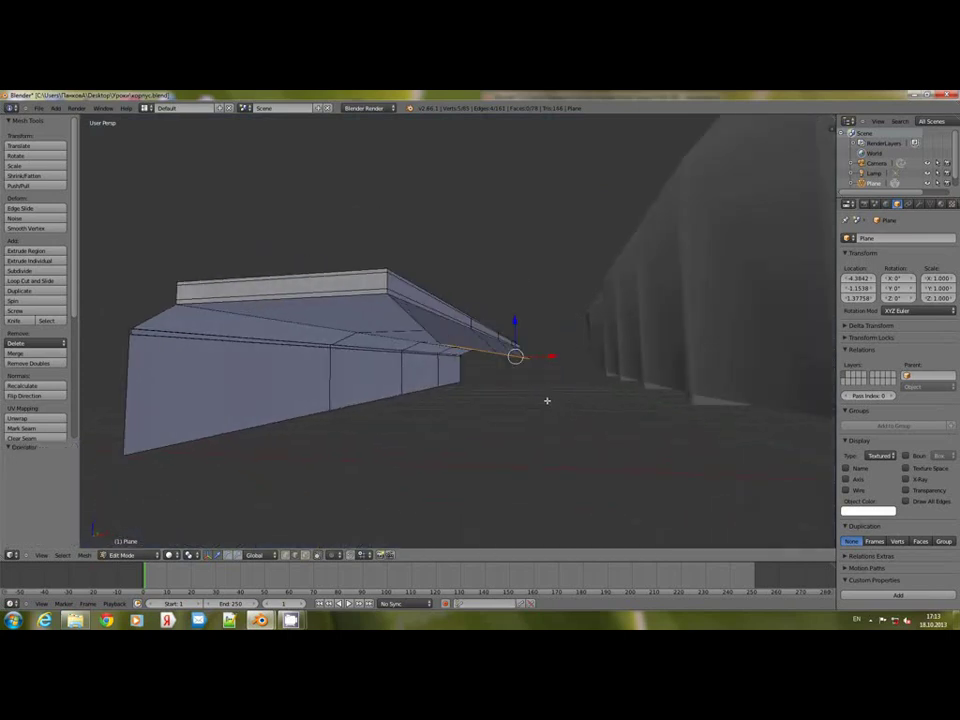
Step: Extrude the hull-side flare's lower edge downward on only the two end segments, by about 0.124 and 0.076 in Z
middle_drag(515, 351, 449, 401)
key(e)
click(505, 402)
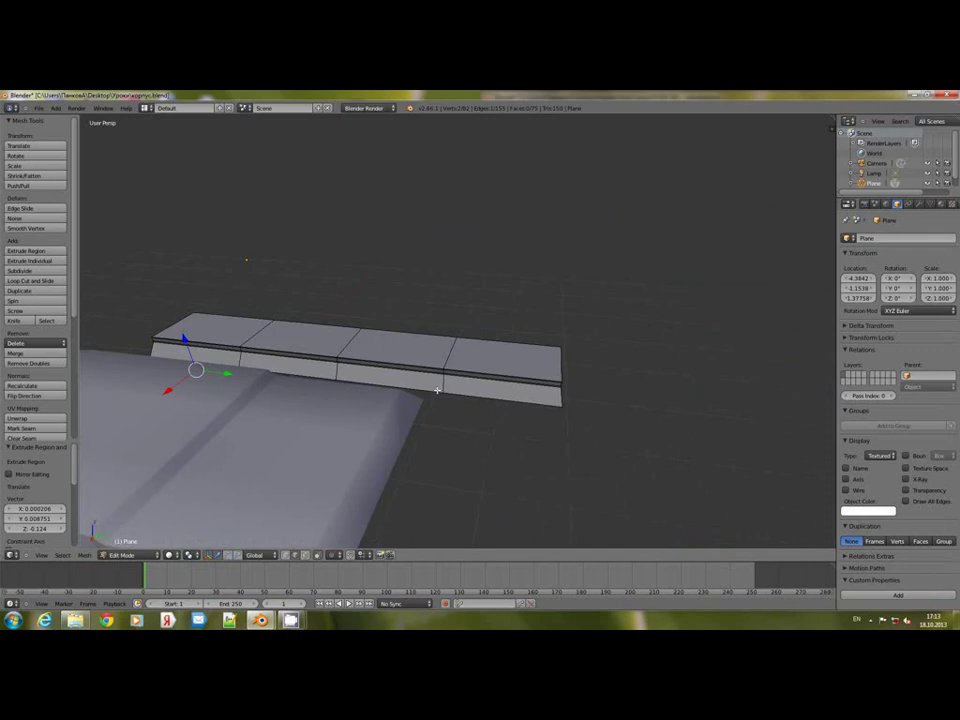
key(g)
click(437, 396)
middle_drag(437, 395, 570, 378)
scroll(482, 427, up, 2)
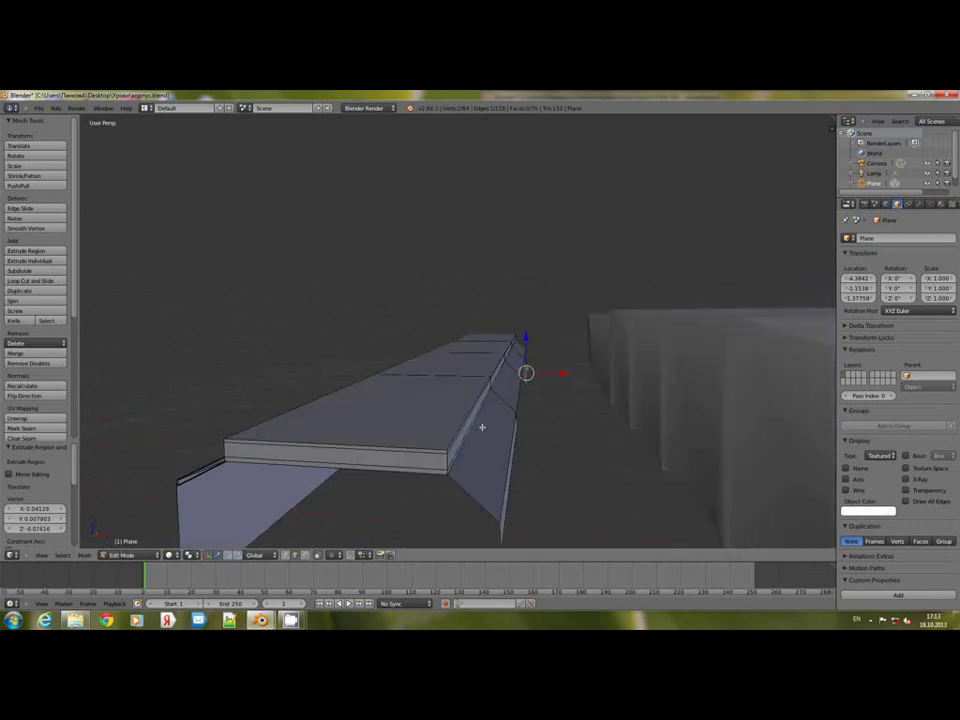
Step: Select the lower edge across the slab's end that faces the hull's pointed nose
right_click(386, 471)
middle_drag(390, 469, 482, 458)
scroll(649, 405, down, 2)
shift+middle_drag(649, 405, 498, 399)
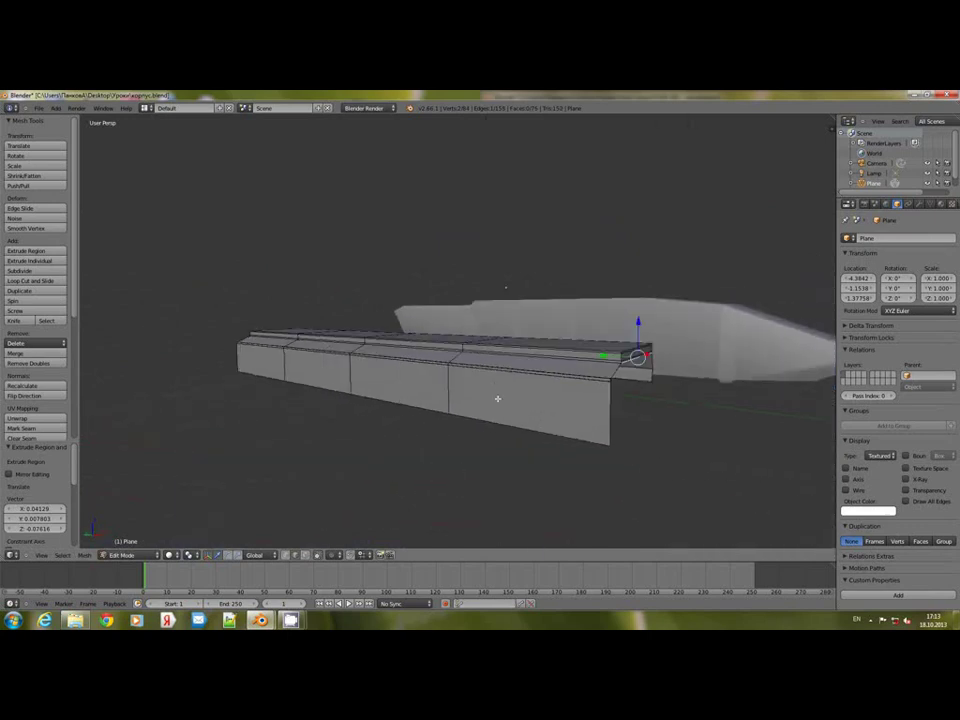
middle_drag(640, 376, 674, 400)
scroll(744, 395, down, 1)
shift+middle_drag(738, 392, 615, 373)
scroll(642, 383, up, 2)
scroll(615, 373, up, 1)
key(e)
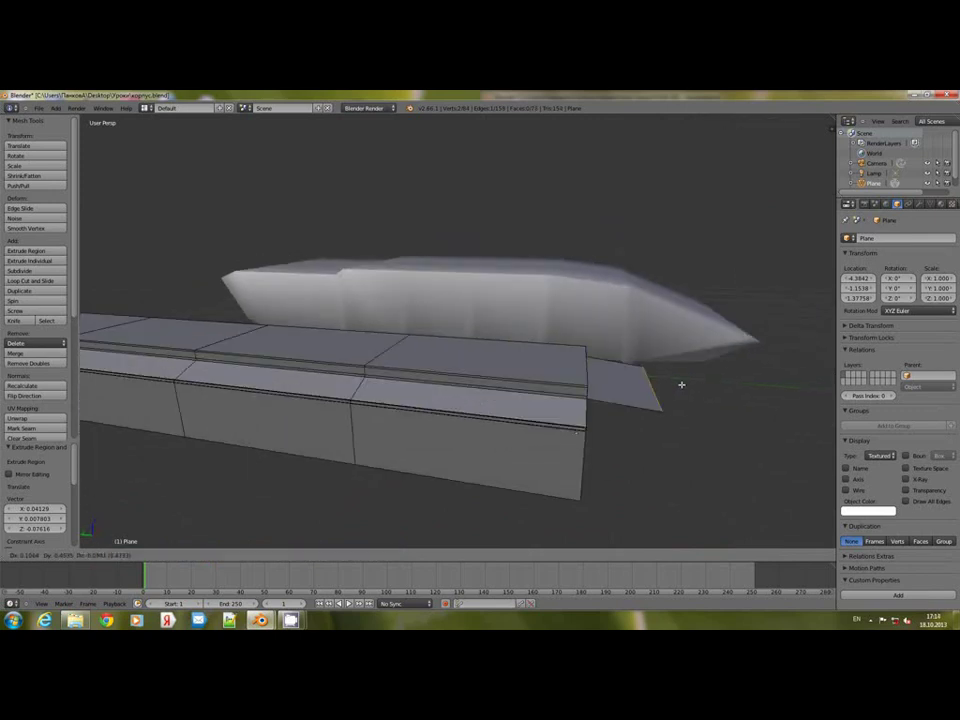
click(695, 395)
shift+middle_drag(711, 407, 569, 350)
key(e)
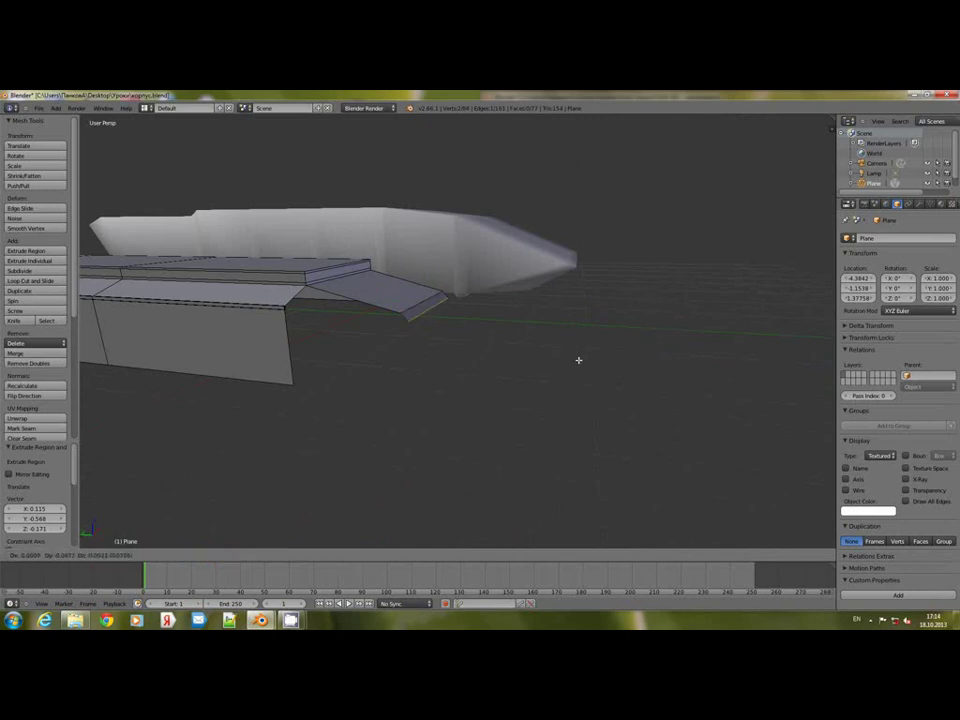
click(630, 397)
right_click(447, 335)
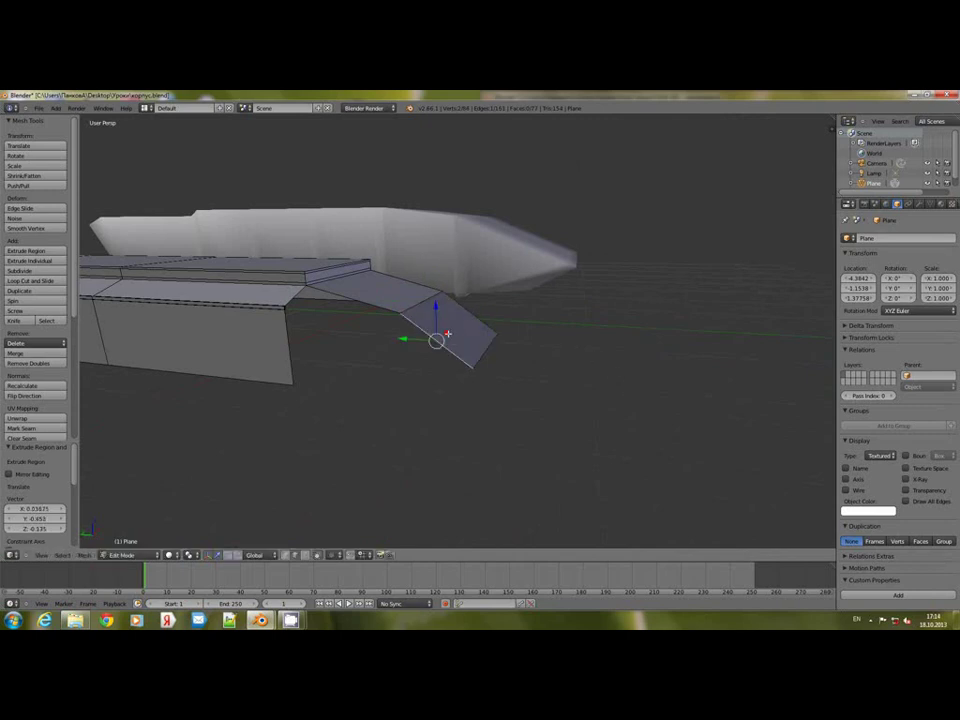
shift+right_click(373, 302)
middle_drag(371, 306, 310, 333)
key(ctrl+z)
key(ctrl+z)
key(ctrl+z)
key(ctrl+z)
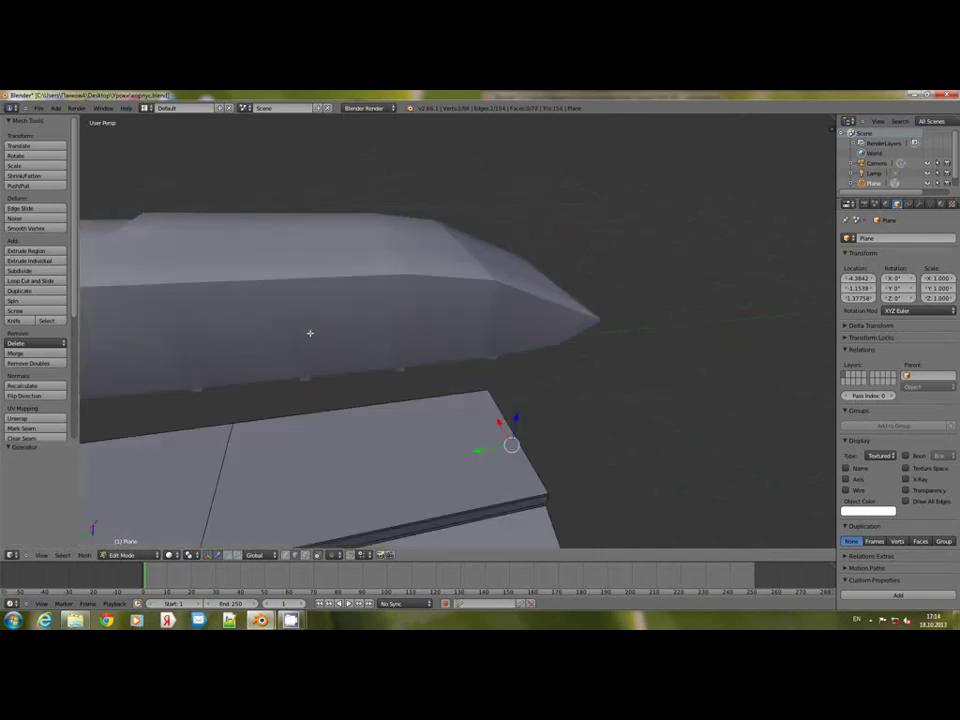
key(KP_3)
key(KP_1)
key(KP_3)
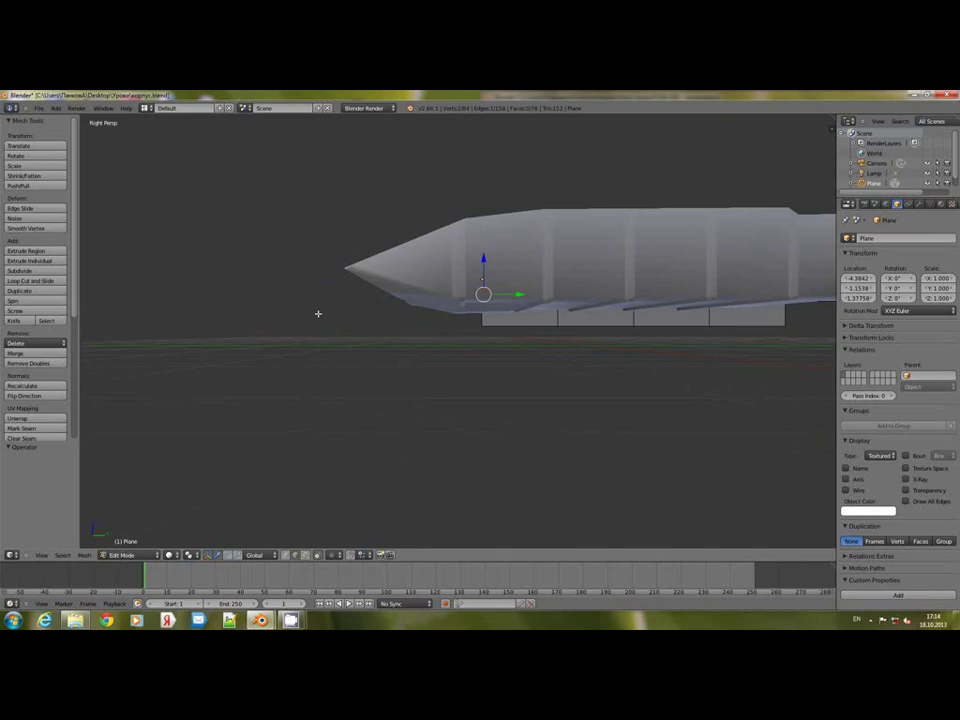
key(KP_4)
key(KP_4)
key(KP_4)
key(KP_4)
key(KP_4)
key(KP_4)
key(KP_4)
key(KP_4)
key(KP_4)
key(KP_4)
key(KP_4)
key(KP_4)
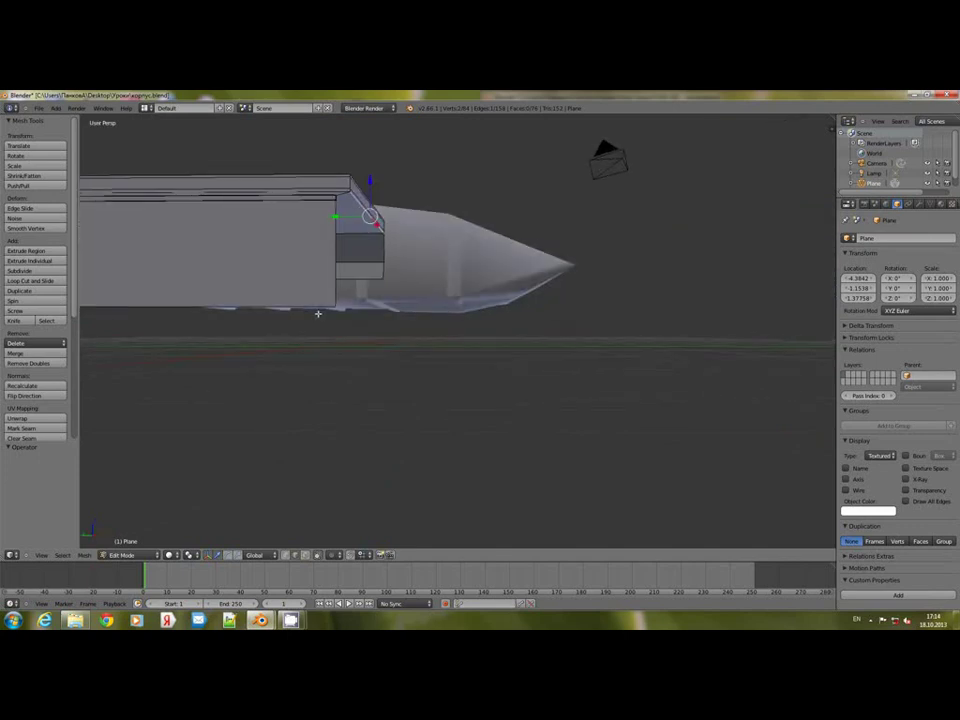
middle_drag(318, 314, 317, 314)
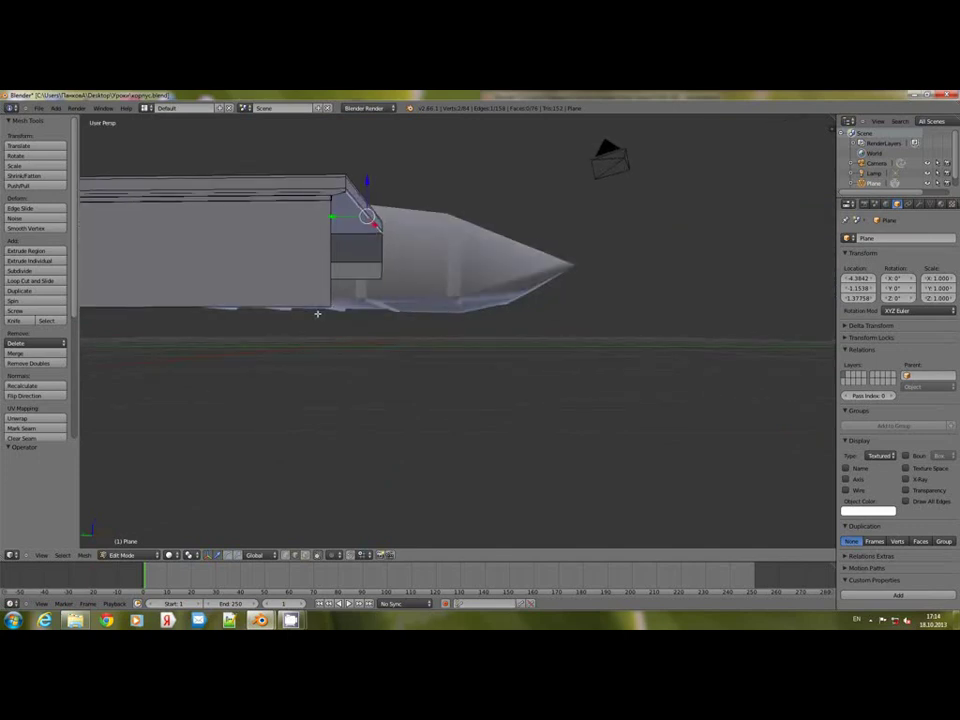
key(super)
text(3)
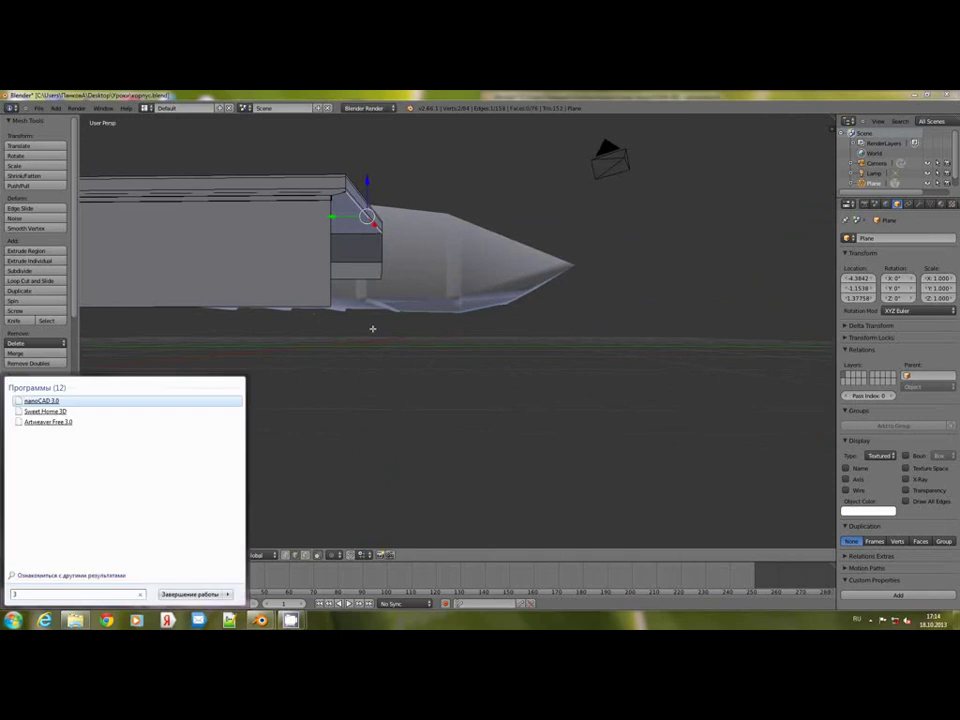
click(512, 354)
key(KP_3)
key(KP_4)
key(KP_4)
key(KP_4)
key(KP_4)
key(KP_4)
key(KP_4)
key(KP_4)
key(KP_4)
key(KP_4)
key(KP_4)
key(KP_4)
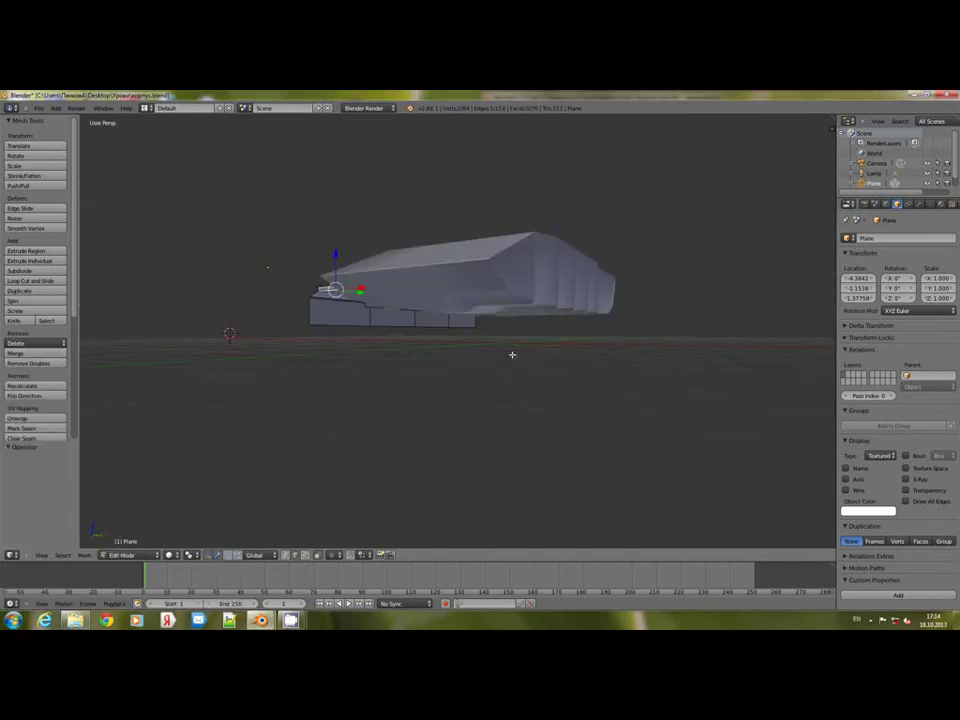
key(KP_4)
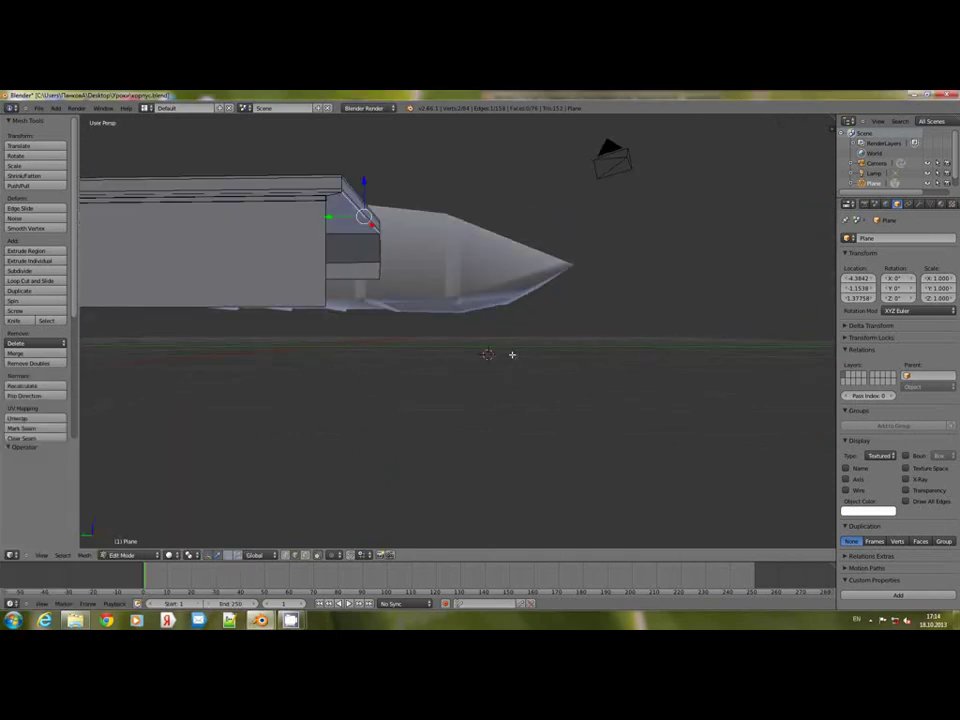
Step: Extrude the selected end edge outward and down as a sloped panel, about -0.649 in Y and -0.184 in Z
middle_drag(360, 299, 405, 356)
key(g)
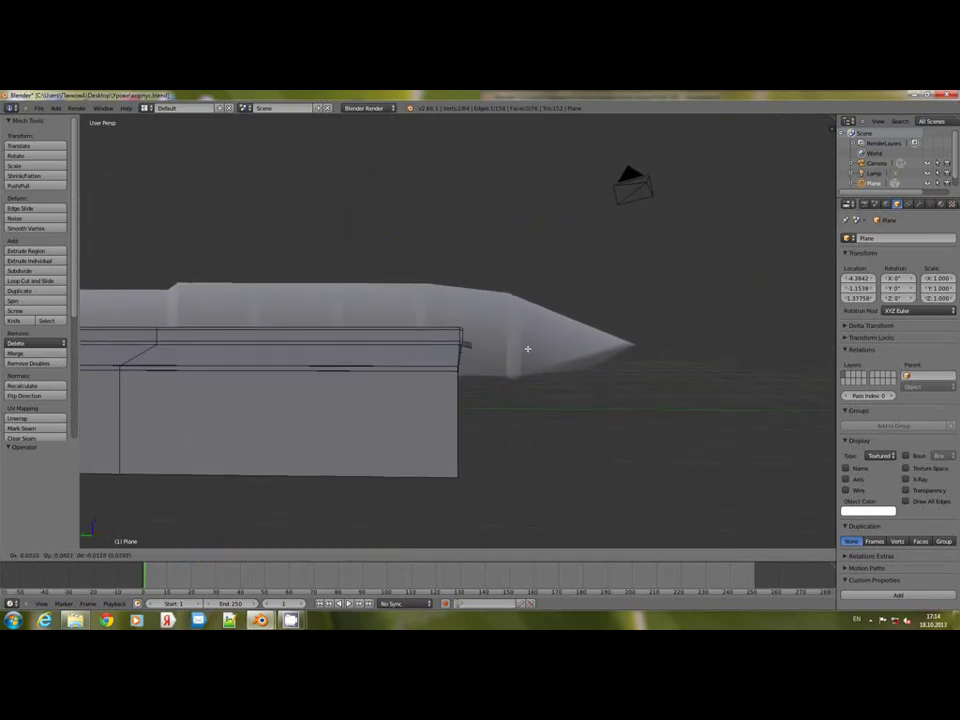
key(y)
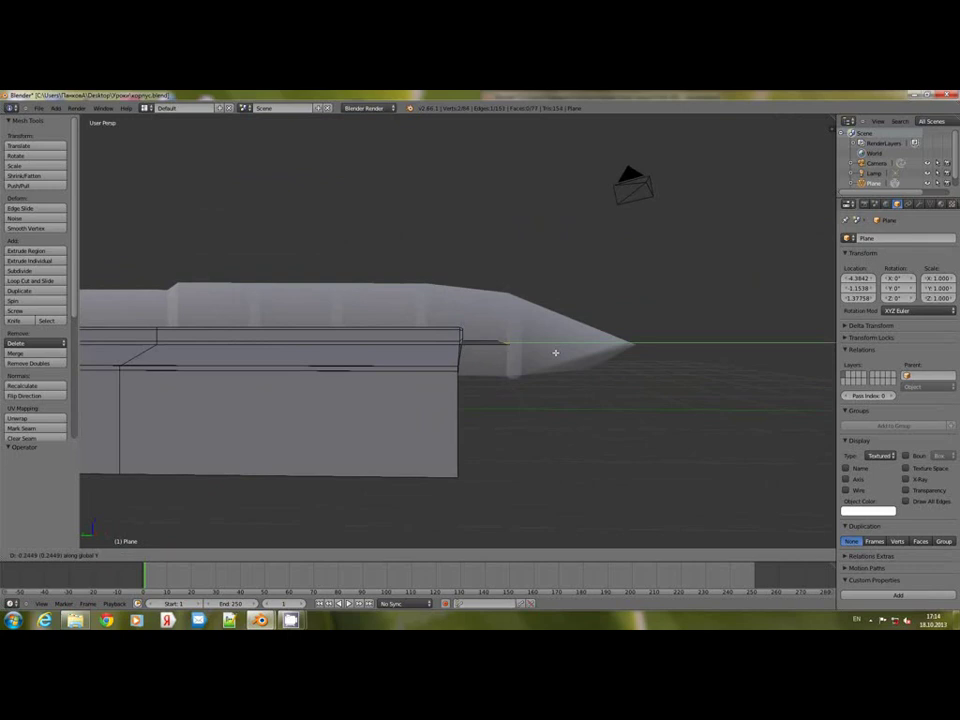
key(shift+x)
click(625, 378)
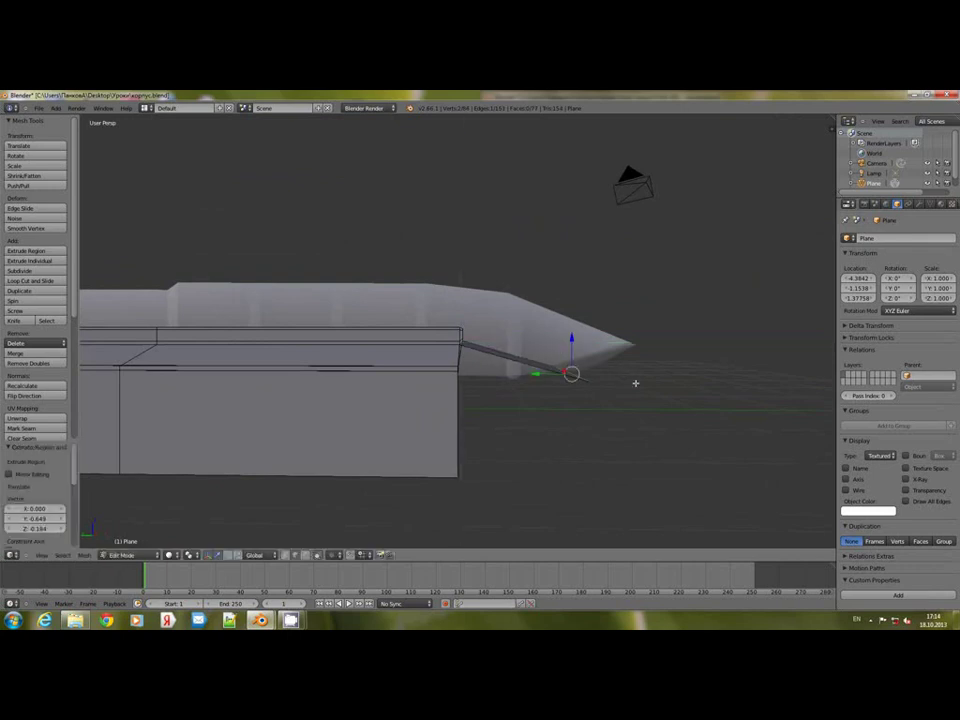
Step: Extrude the panel's free edge again as a steeper second panel, about -0.299 in Y and -0.307 in Z
middle_drag(634, 384, 574, 362)
key(g)
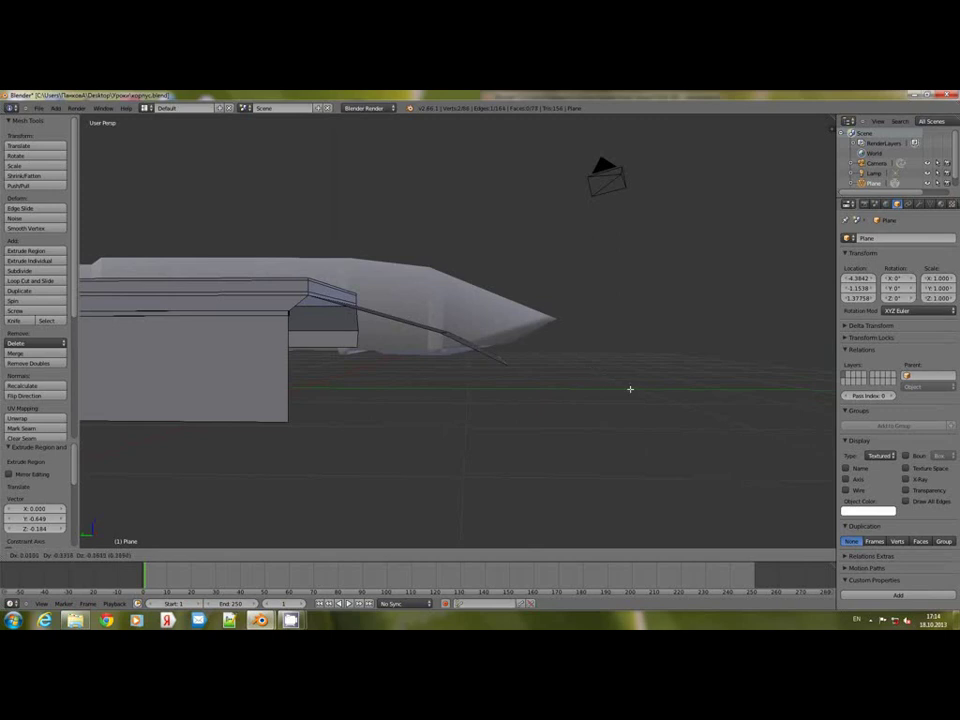
key(y)
key(shift+x)
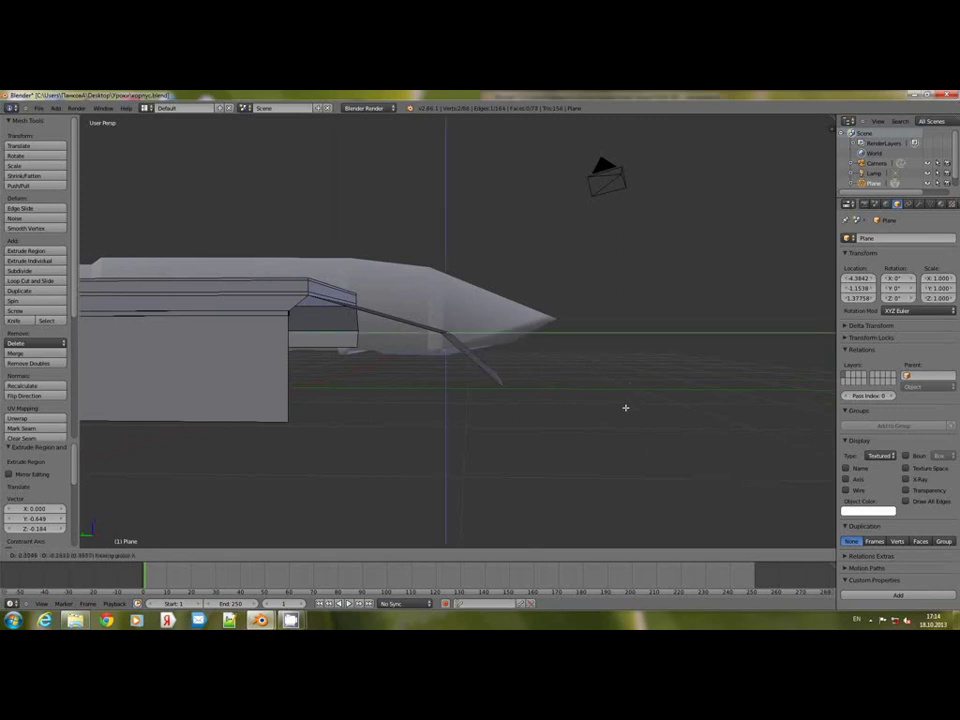
click(625, 414)
Step: Try extruding the outer side edges of the two sloped end panels with different axis constraints, and undo the attempts
middle_drag(625, 414, 353, 380)
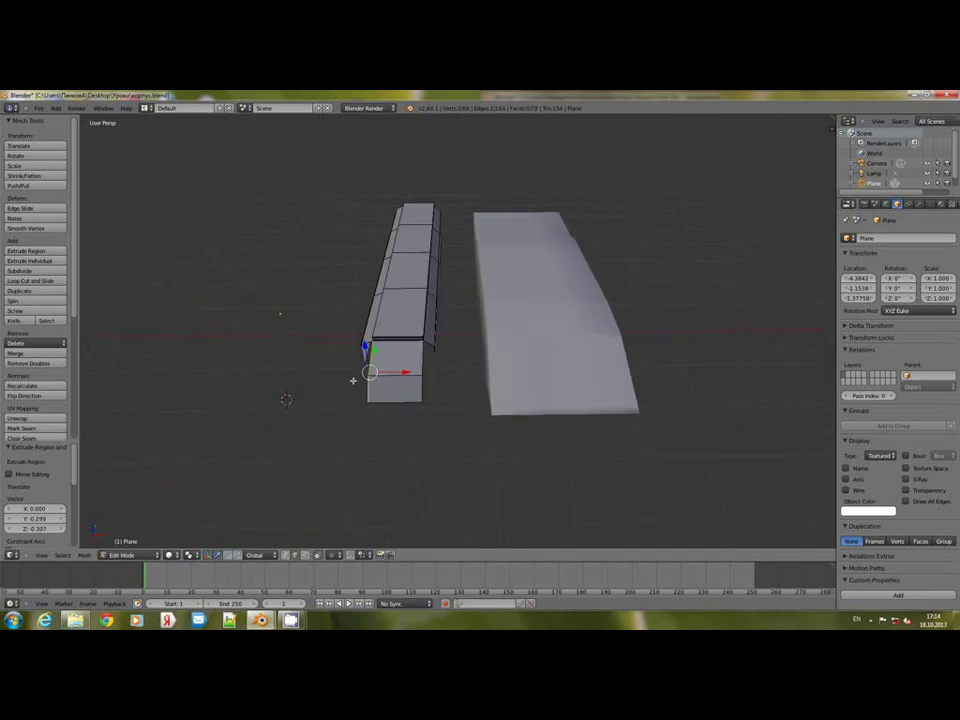
key(g)
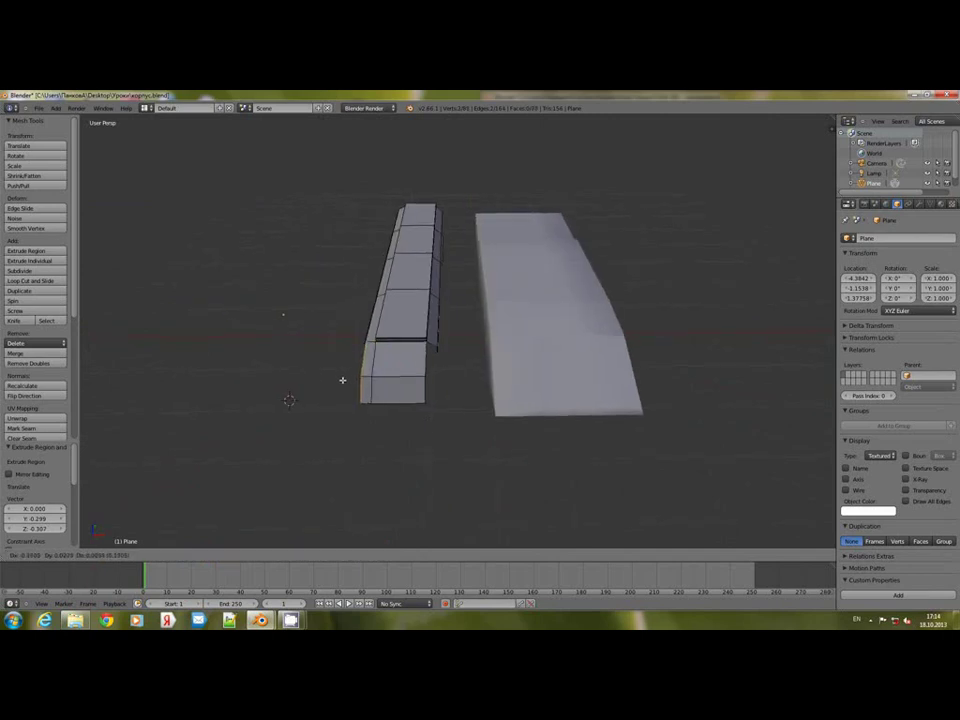
key(y)
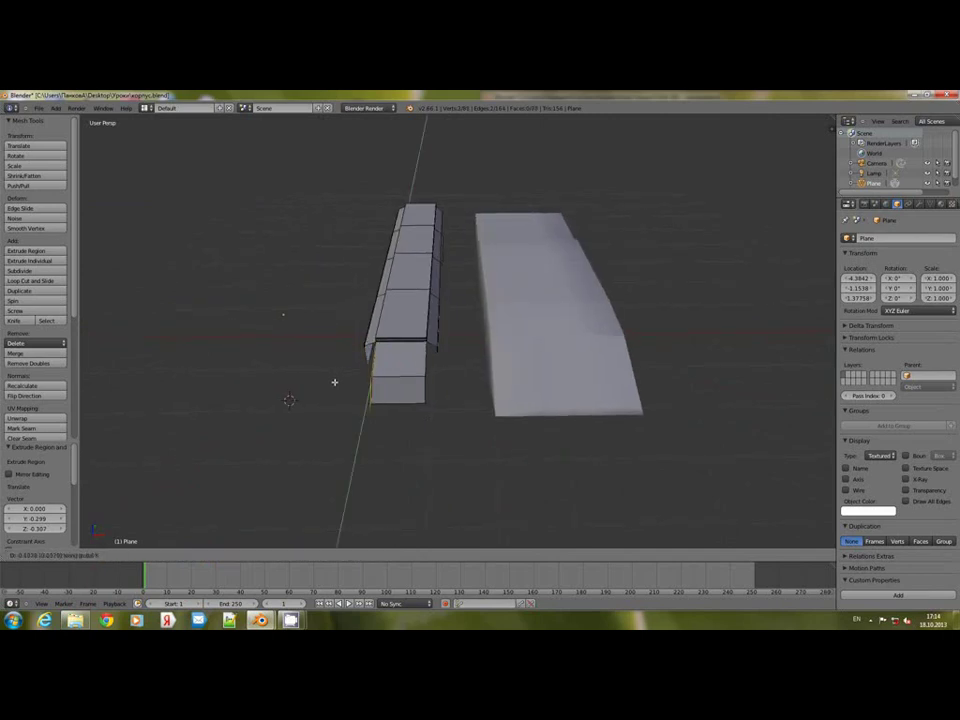
key(x)
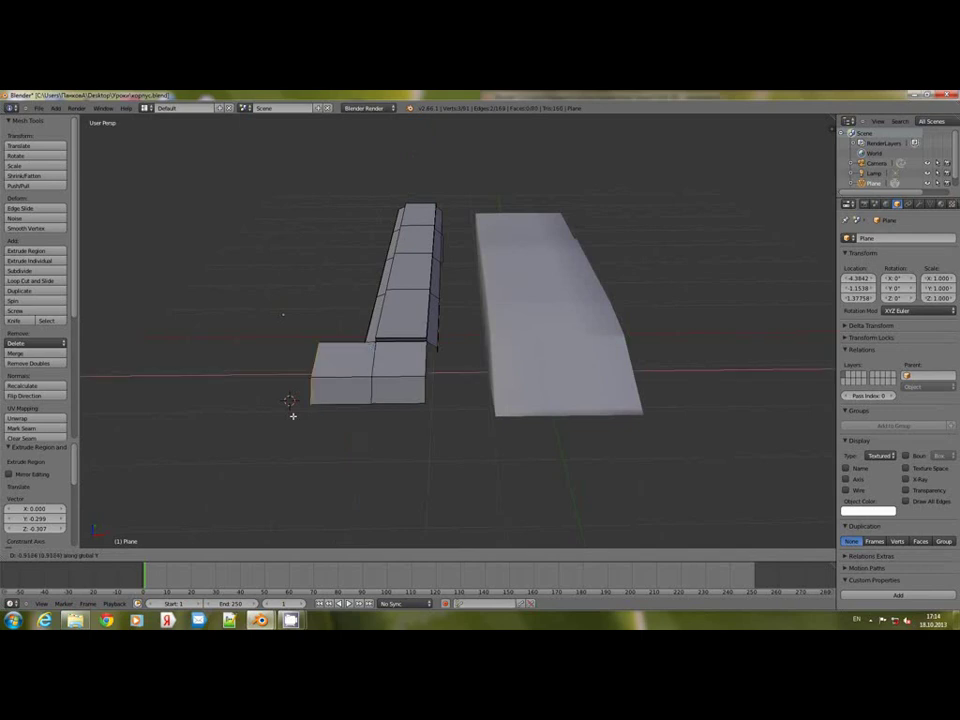
key(shift+z)
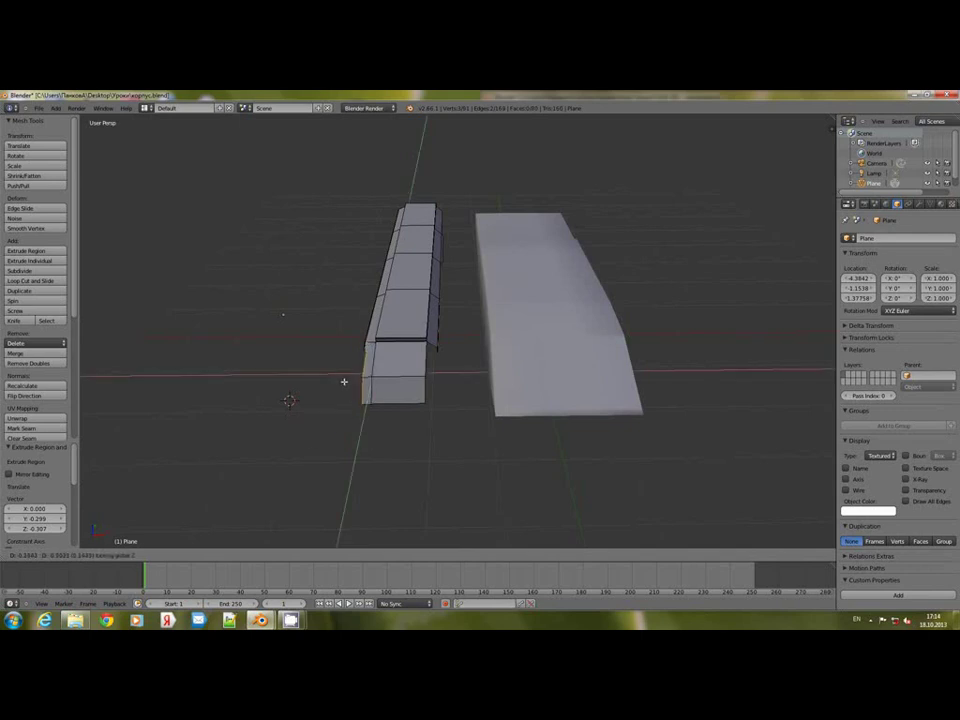
key(shift+x)
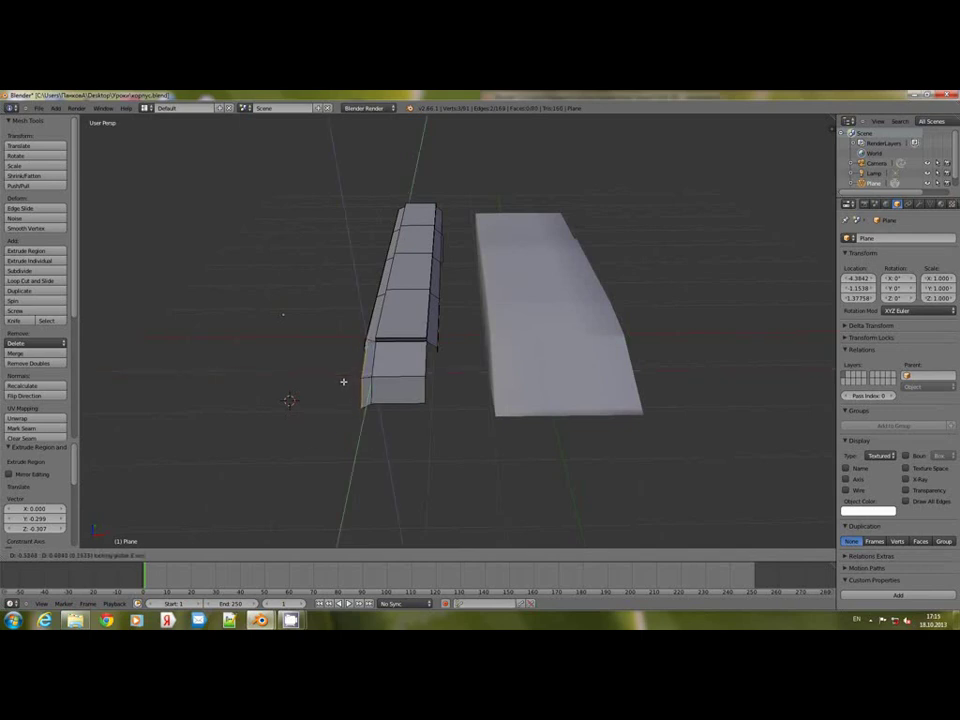
click(331, 403)
key(ctrl+z)
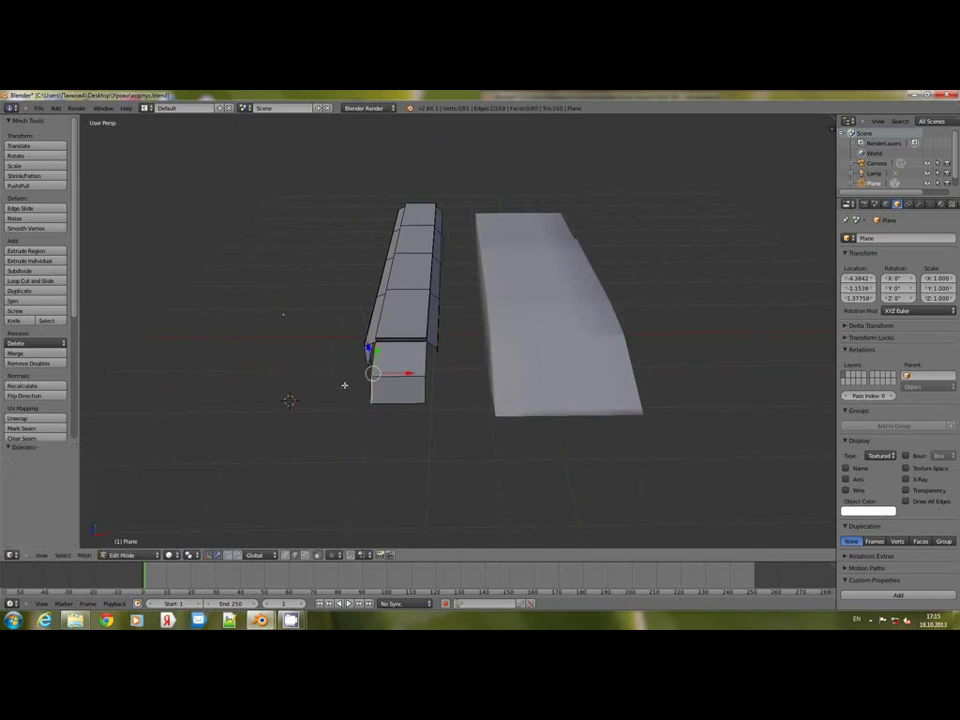
scroll(413, 349, up, 5)
middle_drag(357, 361, 497, 300)
key(e)
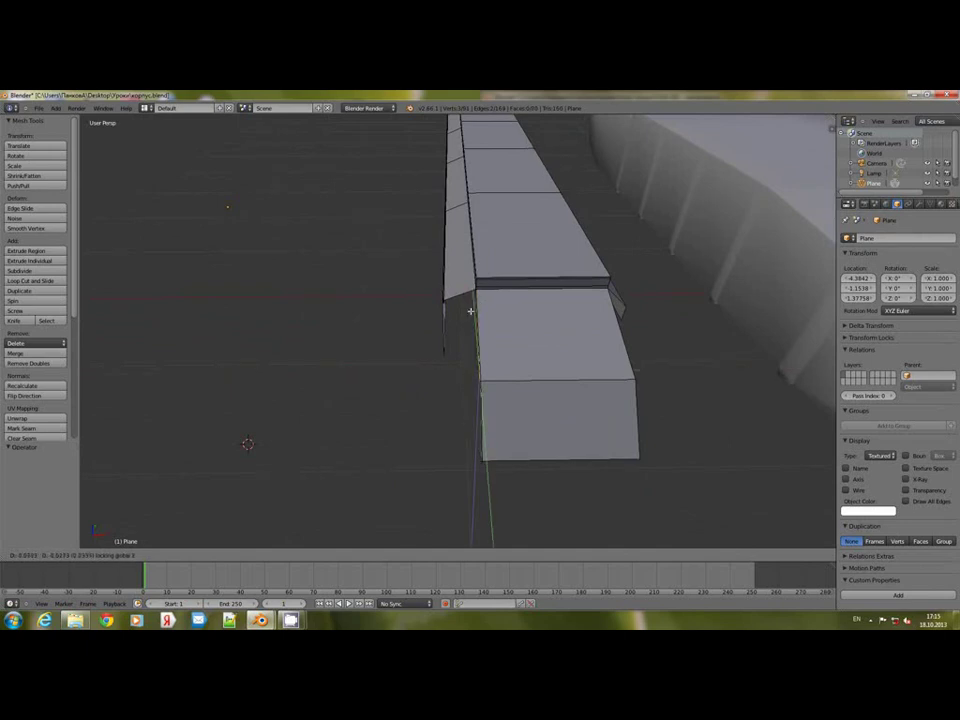
click(486, 311)
key(ctrl+z)
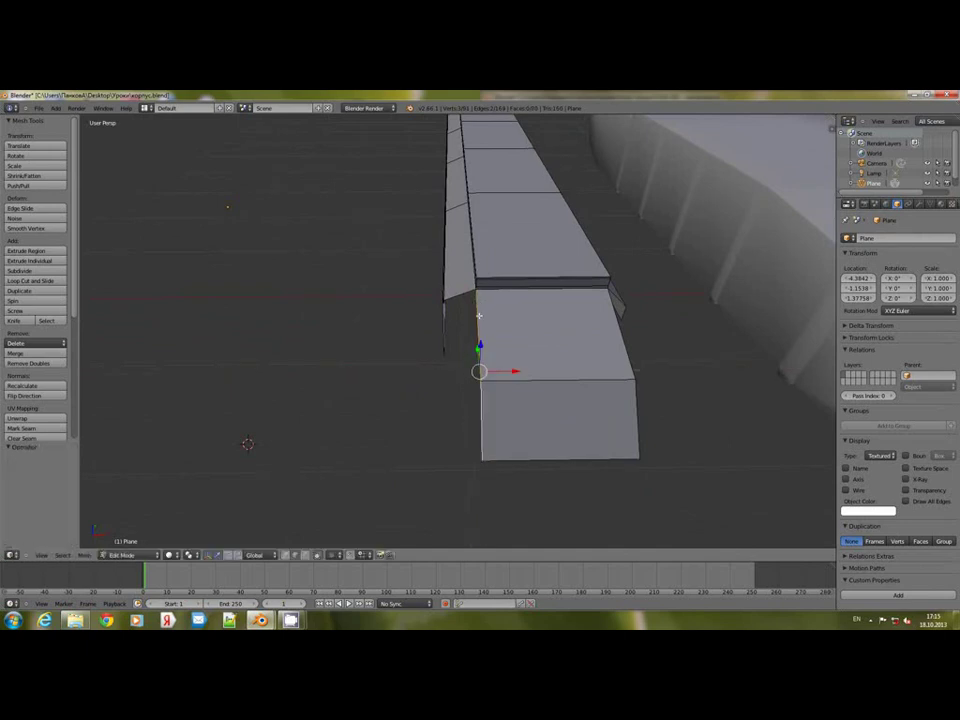
Step: Extrude the two sloped panels' outer side edges away from the hull, about -0.130 in X and 0.006 in Y
key(e)
key(x)
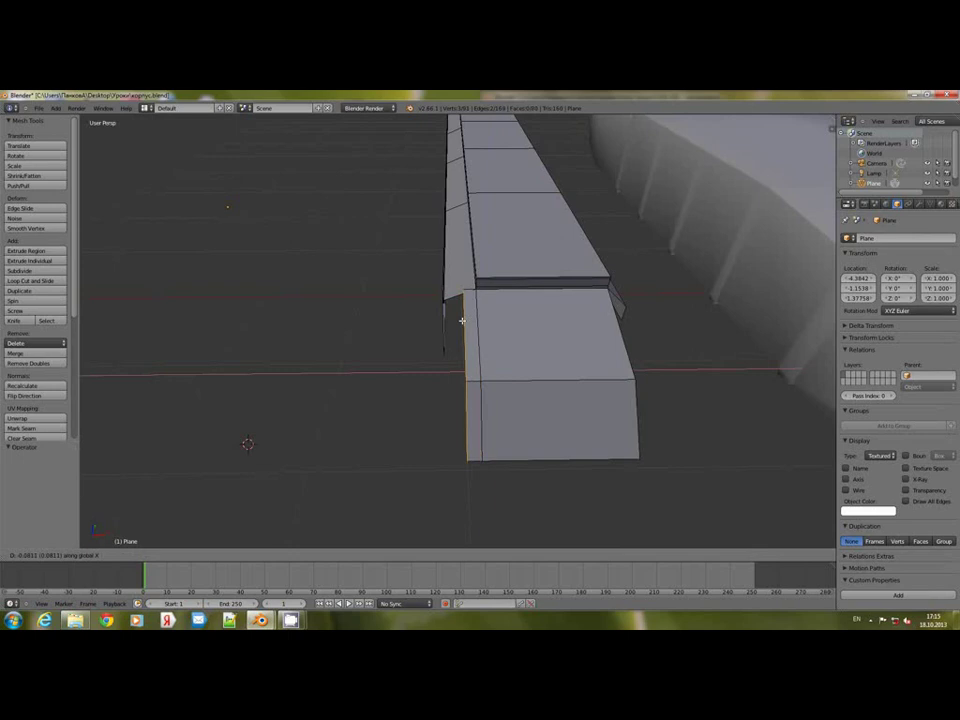
key(shift+z)
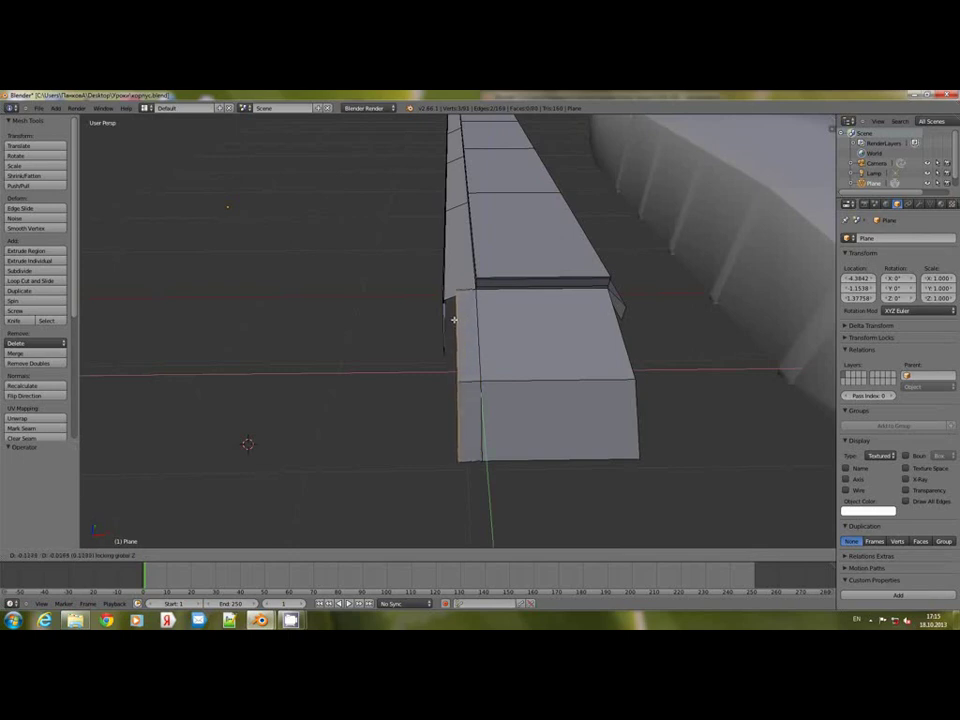
click(454, 318)
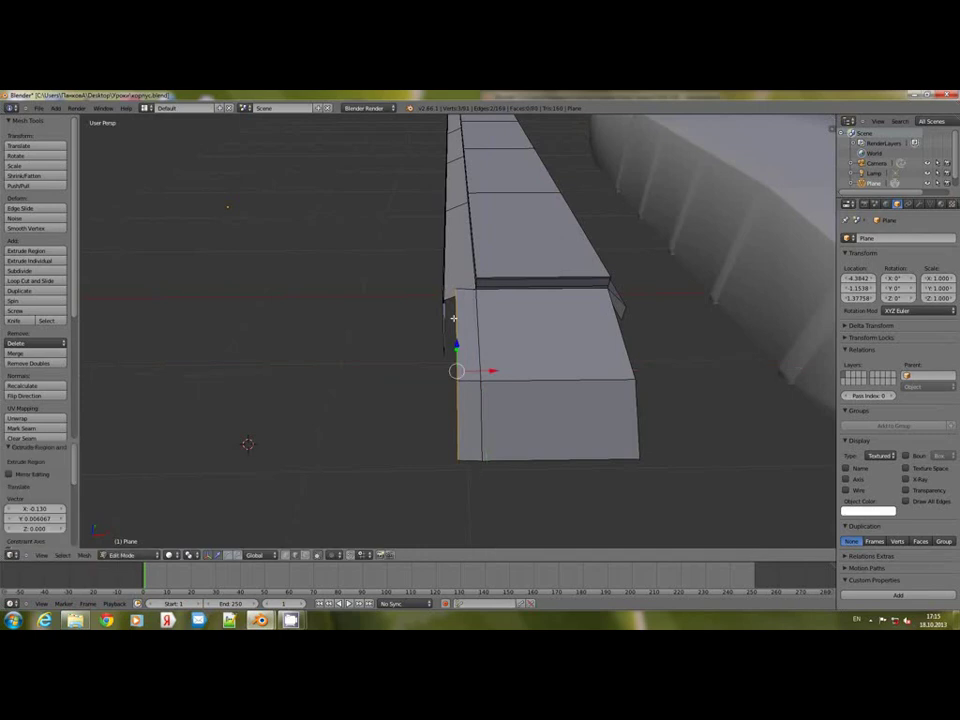
Step: Lower the extruded outer edges by about 0.041 and 0.012 in Z, and shift them about -0.005 in Y
middle_drag(454, 318, 519, 296)
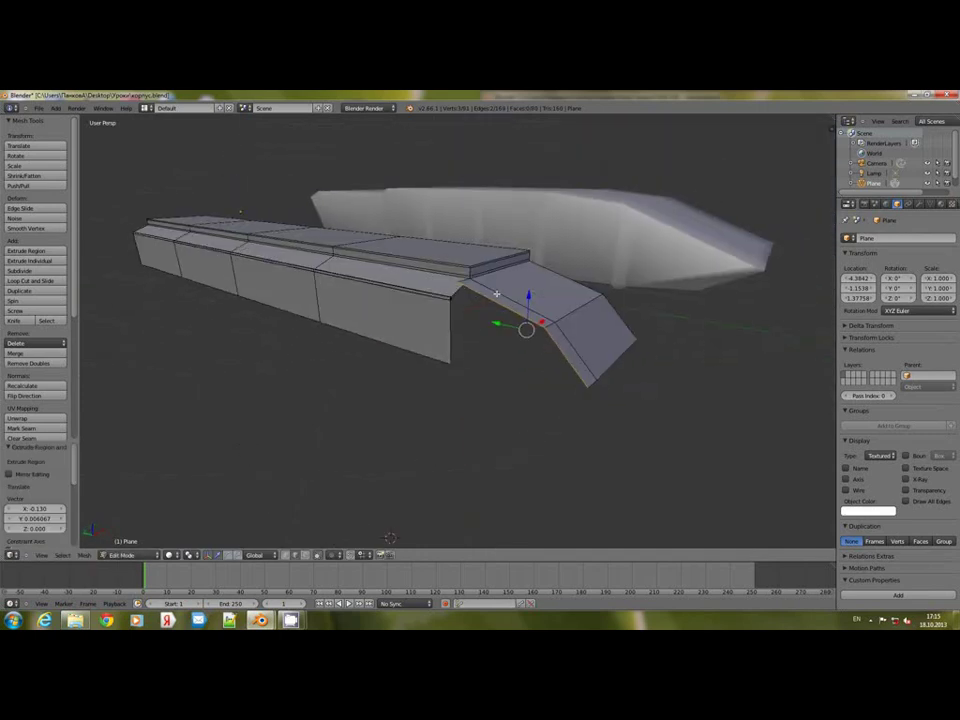
drag(531, 302, 535, 311)
middle_drag(535, 311, 683, 342)
scroll(585, 302, up, 5)
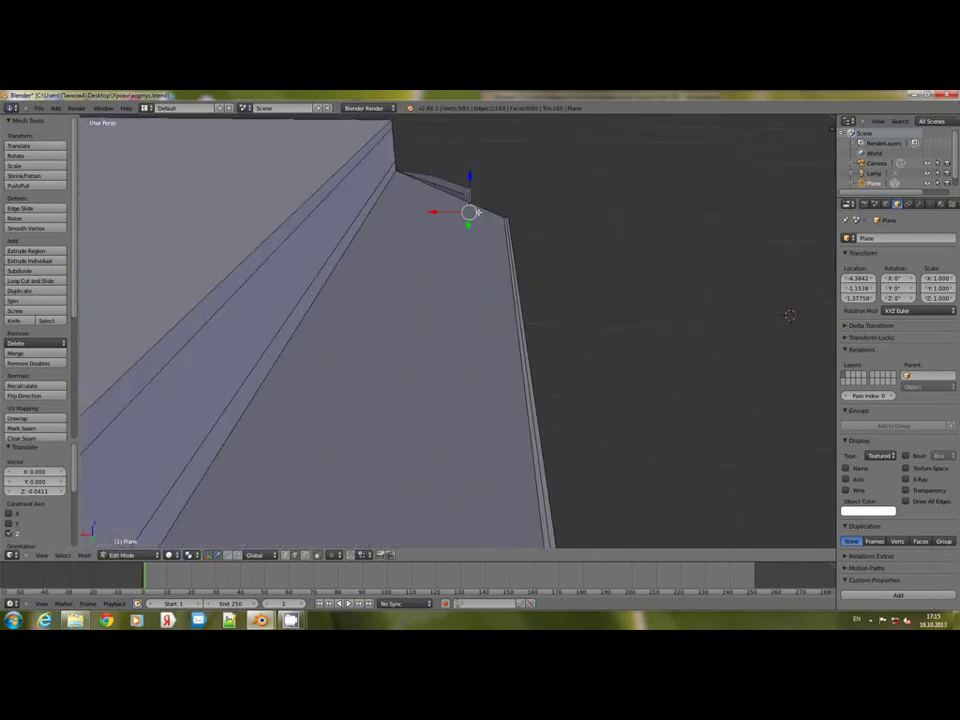
drag(471, 176, 474, 181)
middle_drag(474, 181, 359, 222)
drag(684, 355, 681, 354)
click(687, 353)
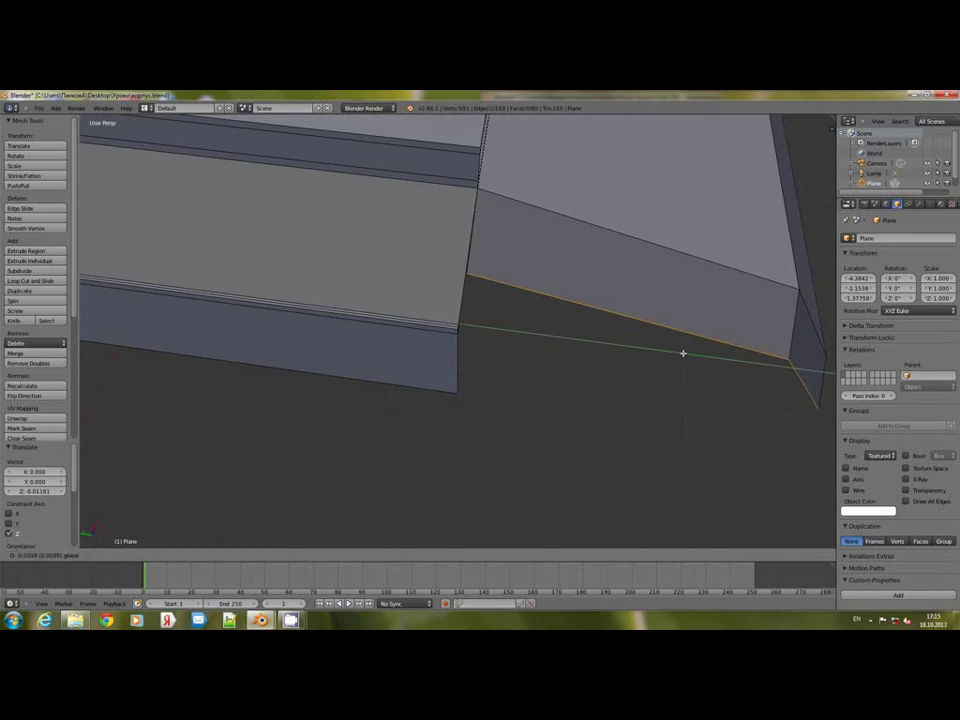
drag(682, 353, 682, 353)
Step: Extrude the outer edges further, about -0.076 in X, 0.019 in Y and -0.041 in Z, and align them with the skirt by about -0.018 in Y
middle_drag(585, 302, 525, 256)
key(e)
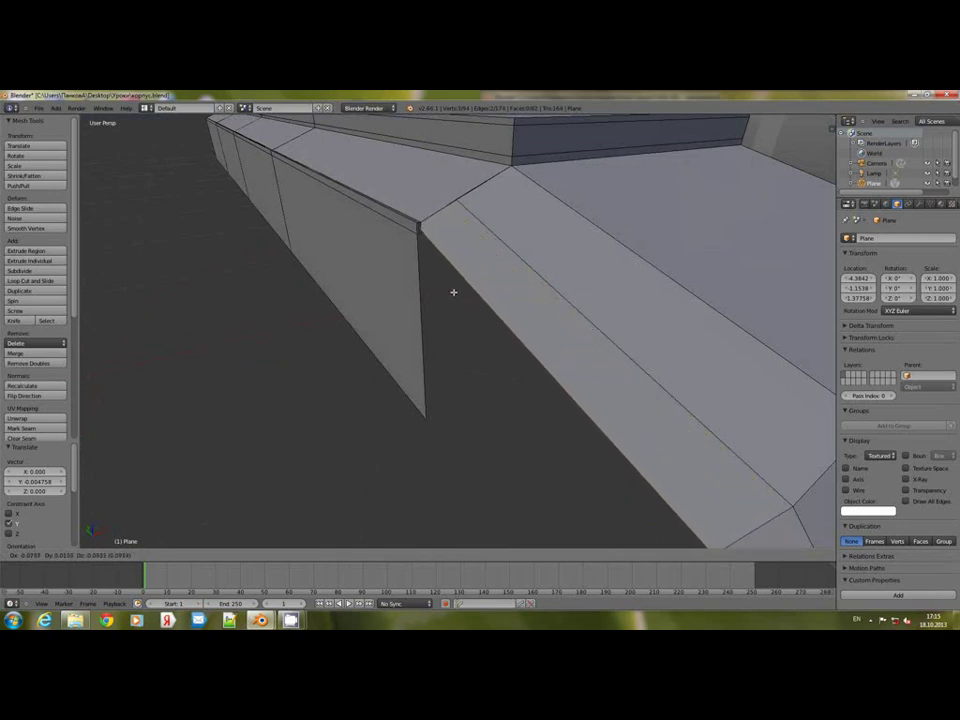
click(457, 290)
scroll(444, 249, up, 2)
middle_drag(444, 249, 510, 283)
key(z)
key(z)
key(z)
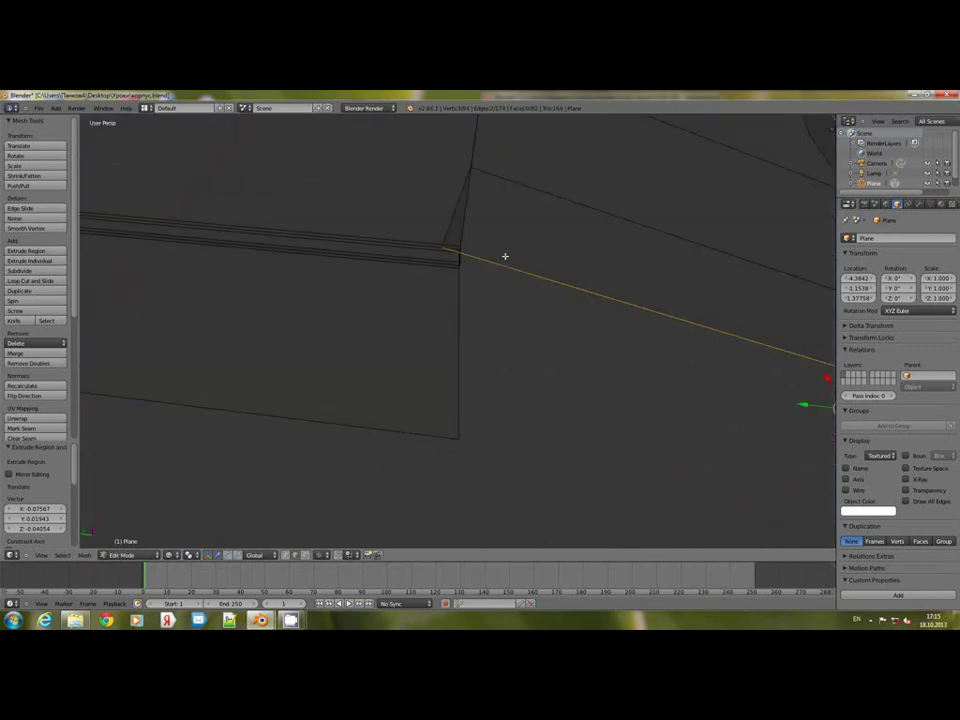
drag(806, 406, 821, 404)
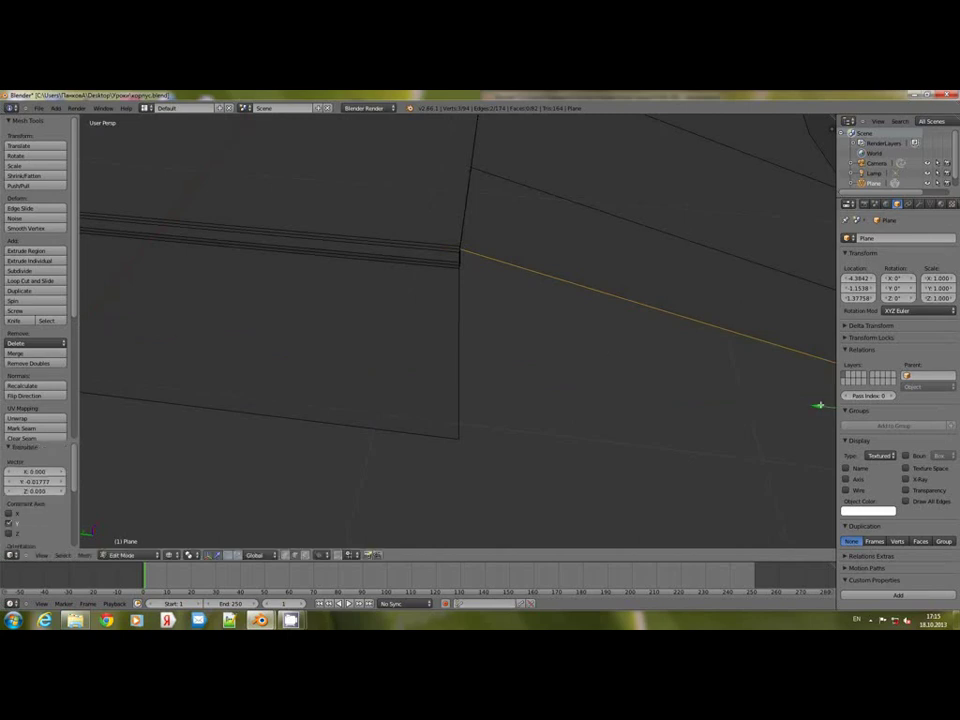
mouse_move(561, 329)
middle_down()
mouse_move(457, 301)
mouse_move(441, 227)
mouse_move(441, 254)
mouse_move(497, 292)
middle_up()
scroll(455, 301, down, 3)
key(z)
Step: Try rotating the sloped panels' selected outer edges, and undo the rotation
key(r)
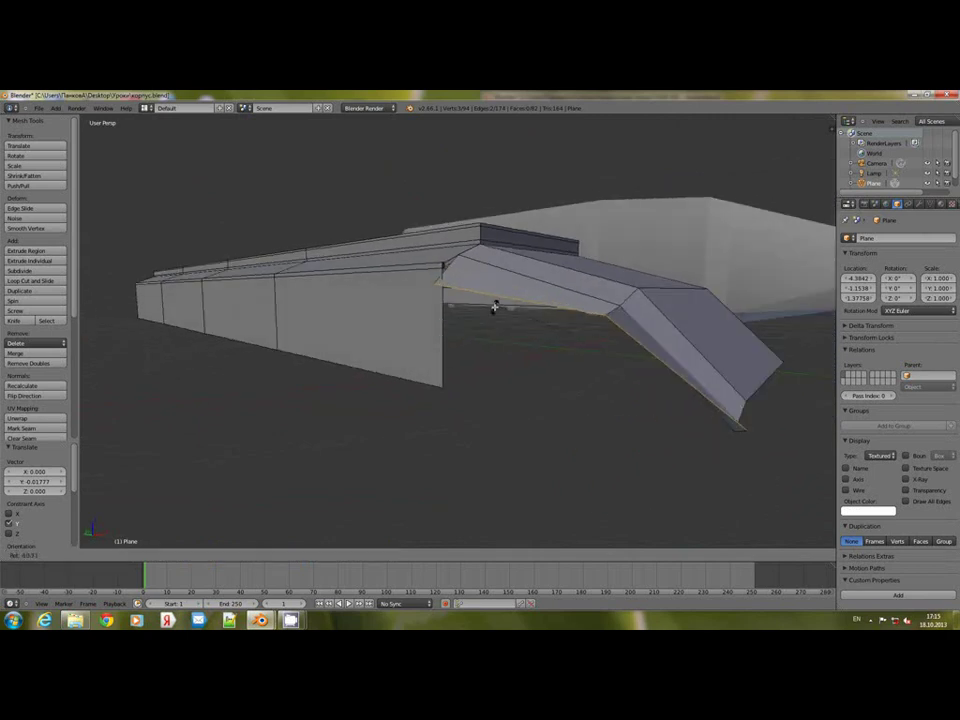
click(494, 307)
key(ctrl+z)
Step: Try extruding the sloped panels' outer edges down by about 0.468 in Z as a skirt, and undo it
key(e)
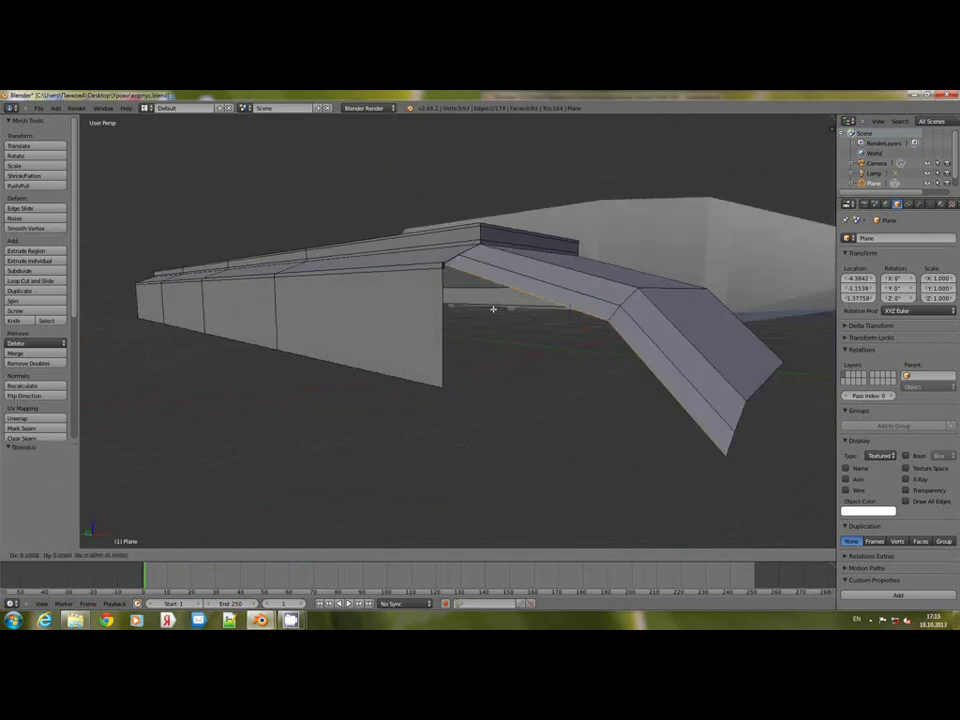
click(492, 464)
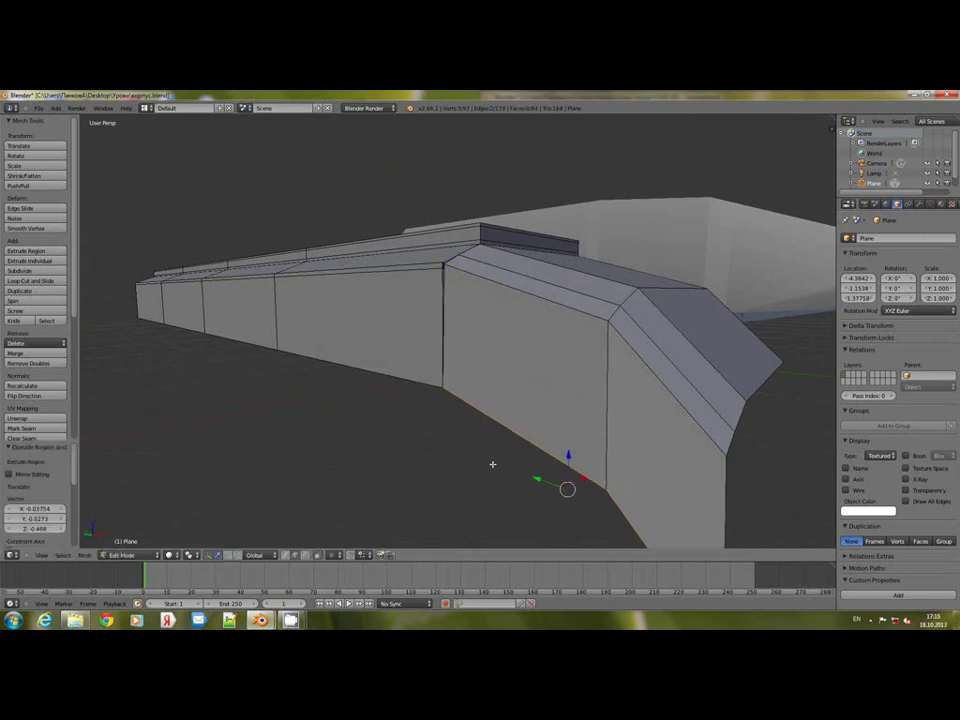
mouse_move(499, 421)
middle_down()
mouse_move(411, 377)
mouse_move(502, 410)
middle_up()
key(ctrl+z)
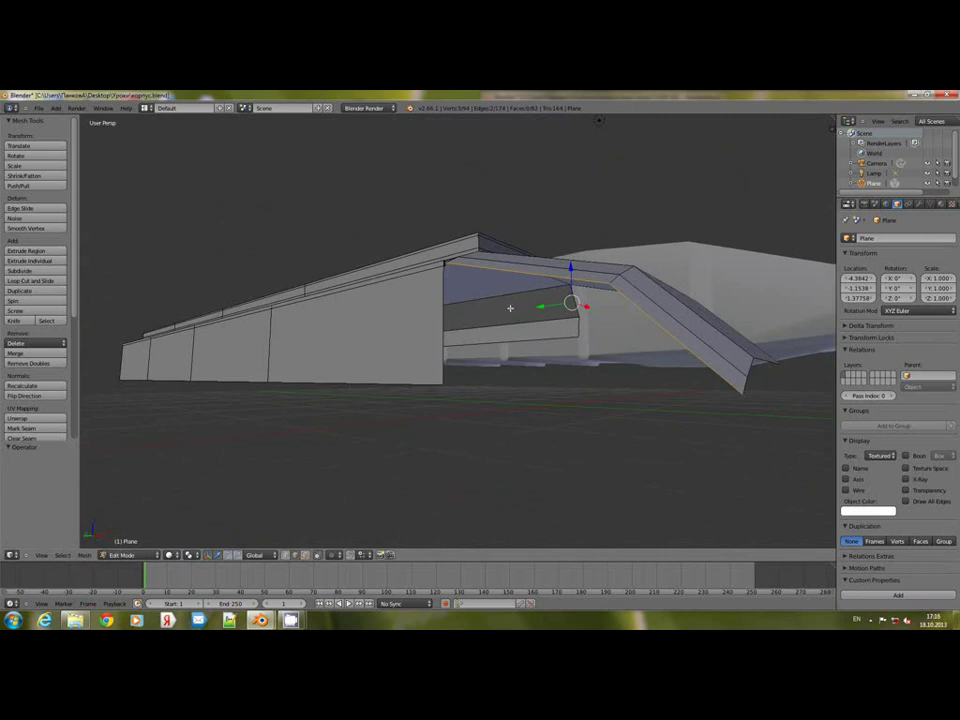
Step: Fill a side face below the sloped panels' outer edges, reaching the end edge of the side skirt
middle_drag(510, 308, 321, 341)
key(f)
scroll(321, 341, down, 3)
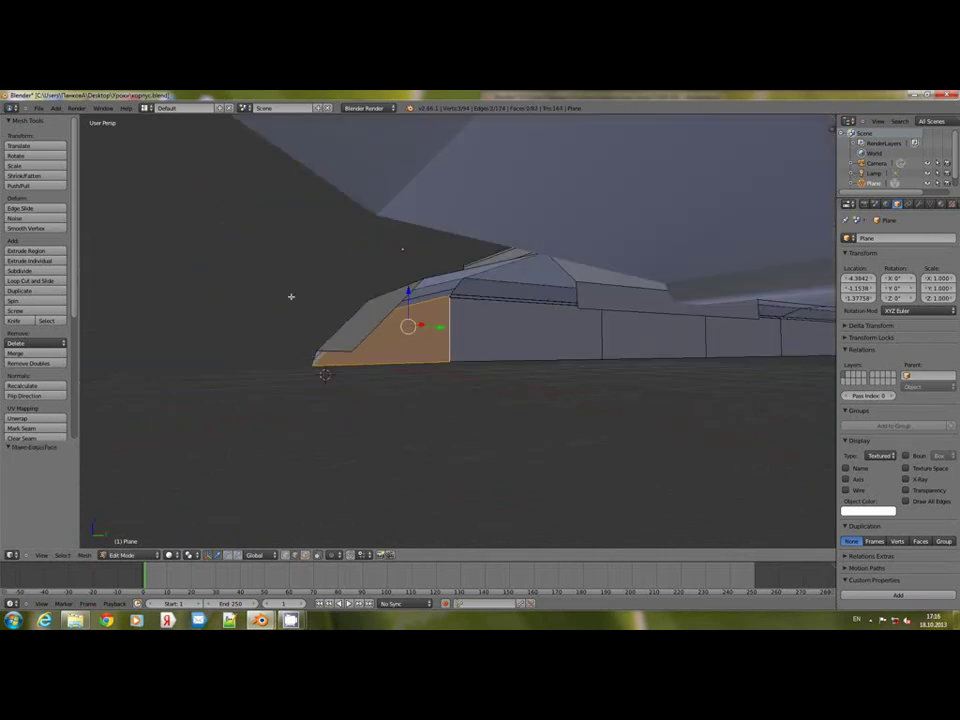
Step: Extrude the sloped panels' hull-side edges toward the hull and down, about 0.066 in X, -0.027 in Y and -0.036 in Z
right_click(396, 311)
middle_drag(418, 311, 290, 337)
scroll(557, 352, up, 5)
key(e)
click(427, 346)
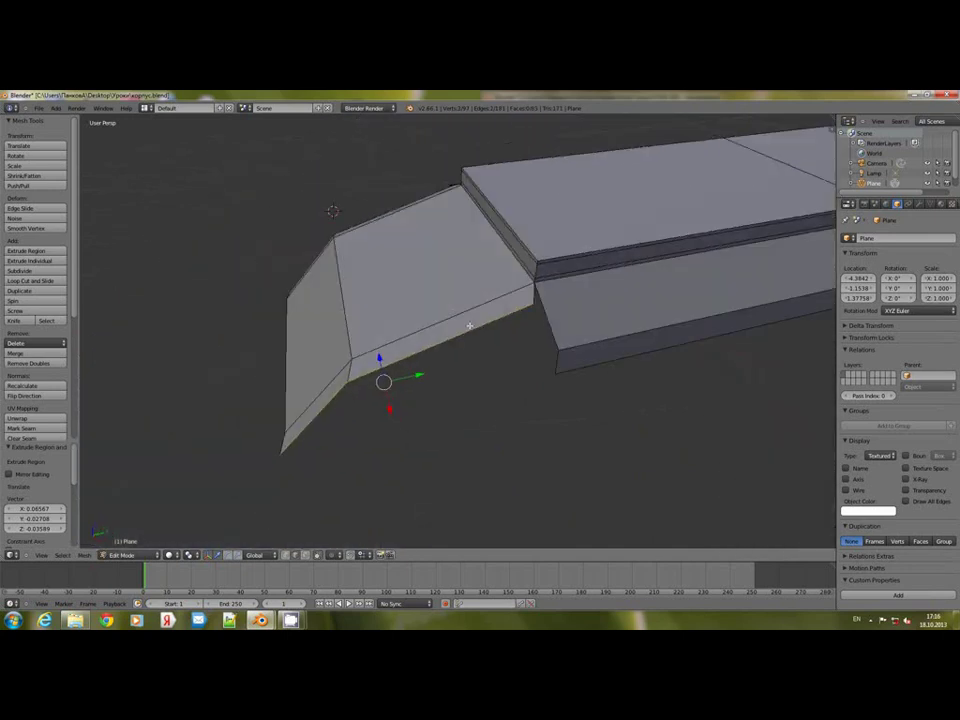
Step: Move the sloped panels' extruded hull-side edges along Y by about 0.031, and by a further 0.006
shift+middle_drag(572, 311, 464, 345)
scroll(463, 345, up, 2)
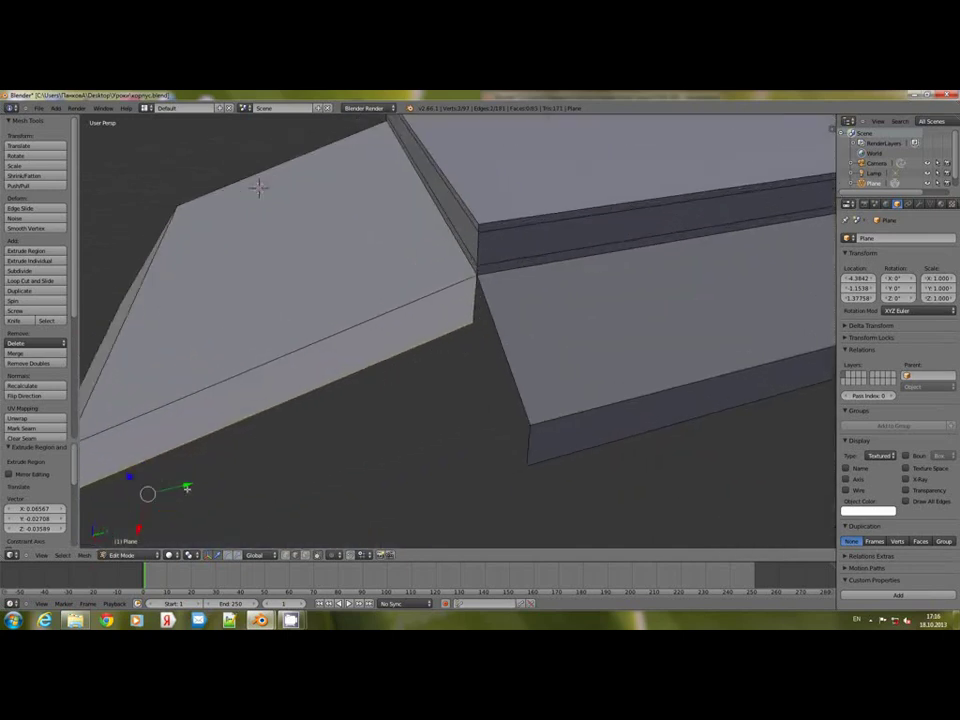
drag(185, 484, 202, 478)
scroll(500, 294, up, 1)
middle_drag(508, 291, 469, 306)
key(z)
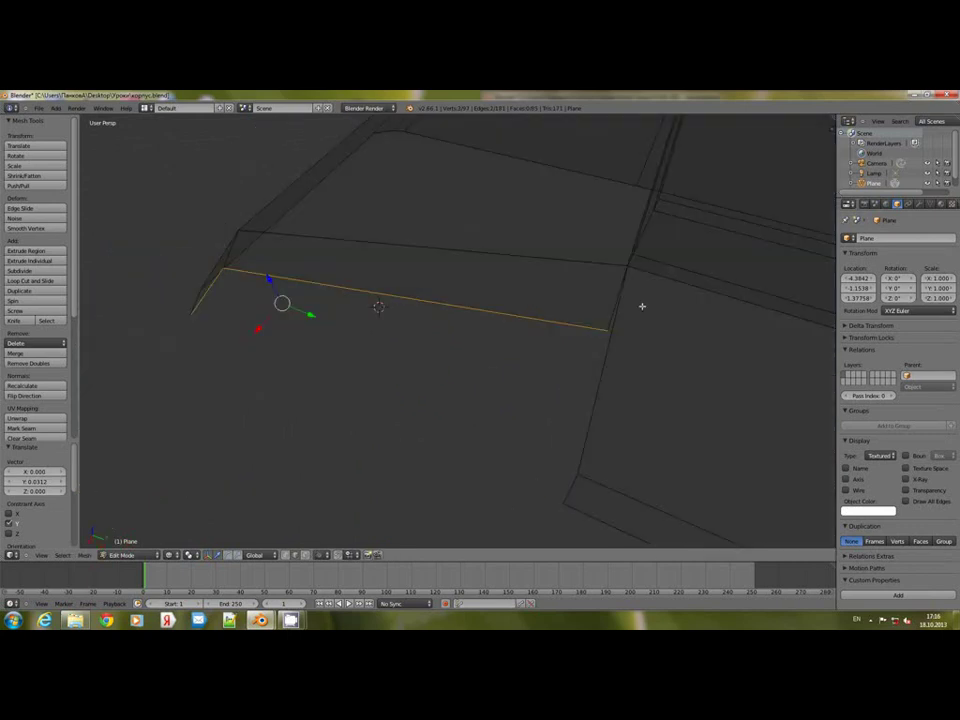
middle_drag(620, 315, 587, 332)
drag(290, 323, 291, 325)
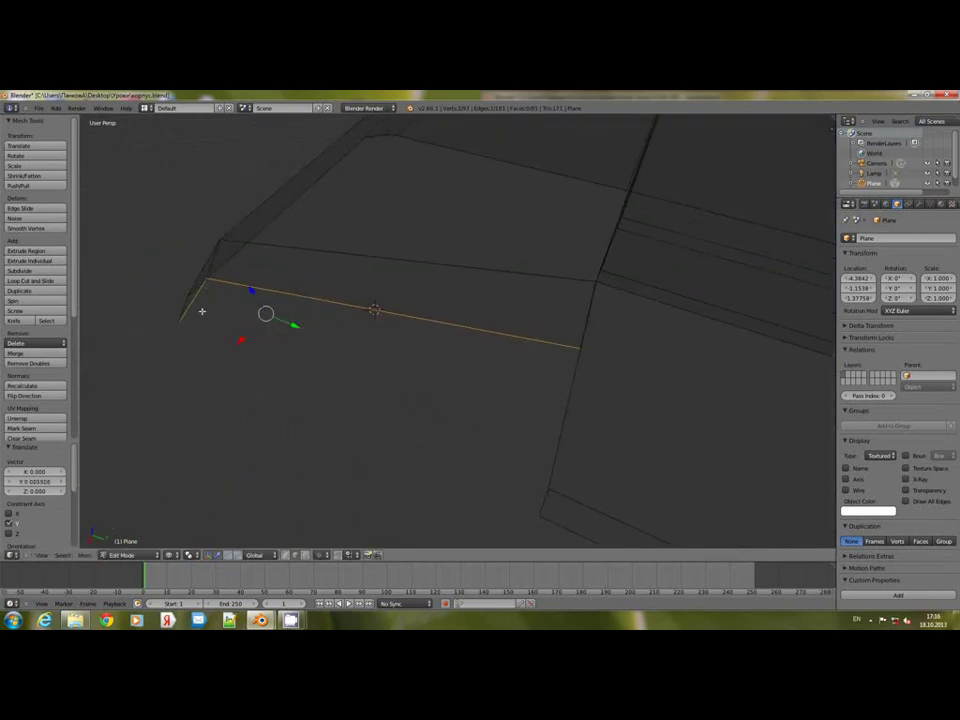
Step: Lower the extruded hull-side edges about 0.033 in Z and shift them about -0.016 in X
middle_drag(256, 305, 315, 345)
key(g)
key(y)
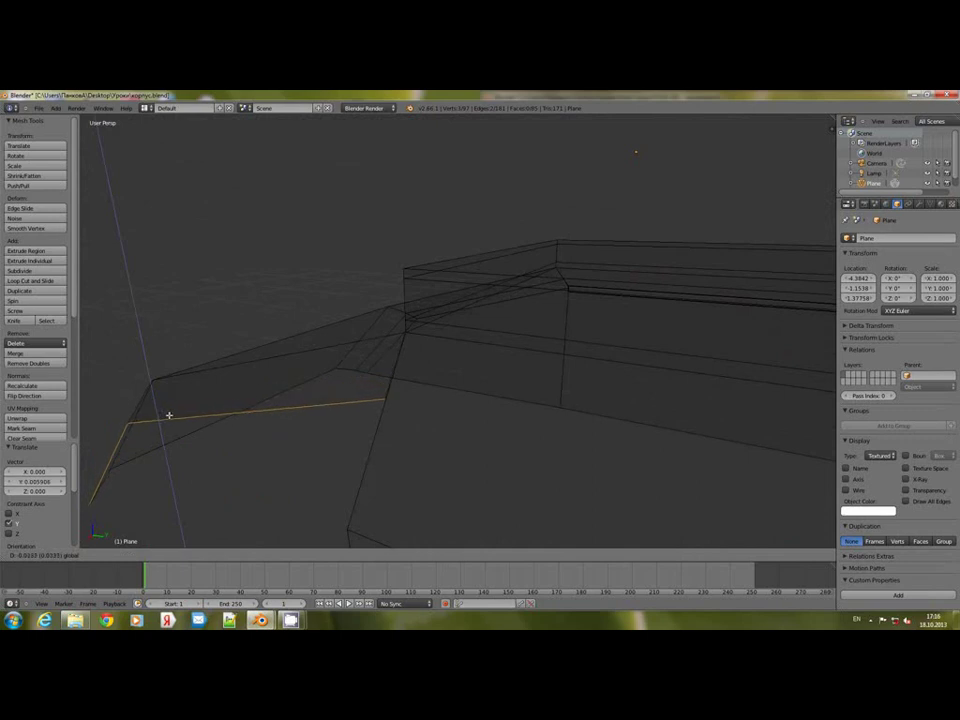
click(170, 420)
middle_drag(172, 418, 226, 412)
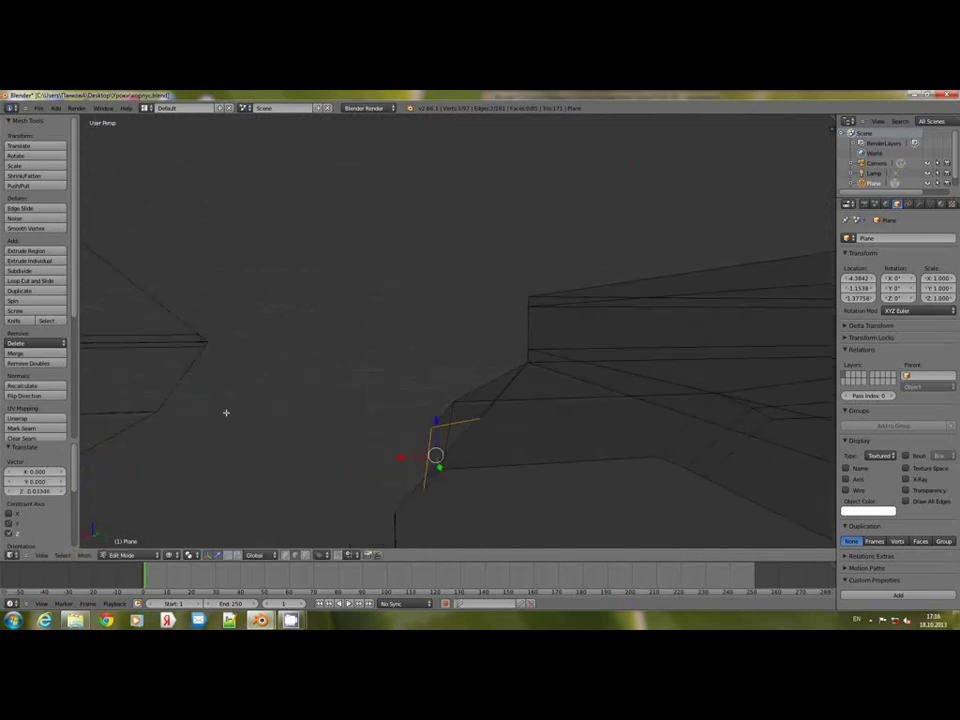
key(g)
key(x)
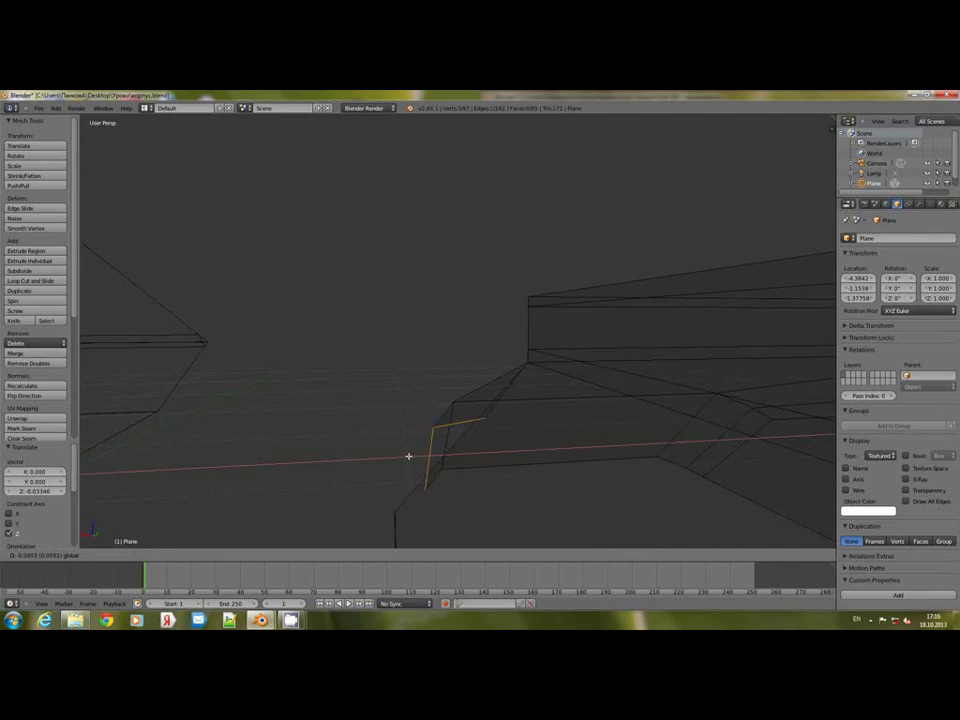
click(410, 455)
Step: Shift the extruded hull-side edges about 0.002 in Y and 0.025 in X to align them with the main flare
middle_drag(410, 455, 500, 465)
mouse_move(316, 425)
middle_down()
mouse_move(478, 436)
mouse_move(323, 475)
middle_up()
key(g)
key(y)
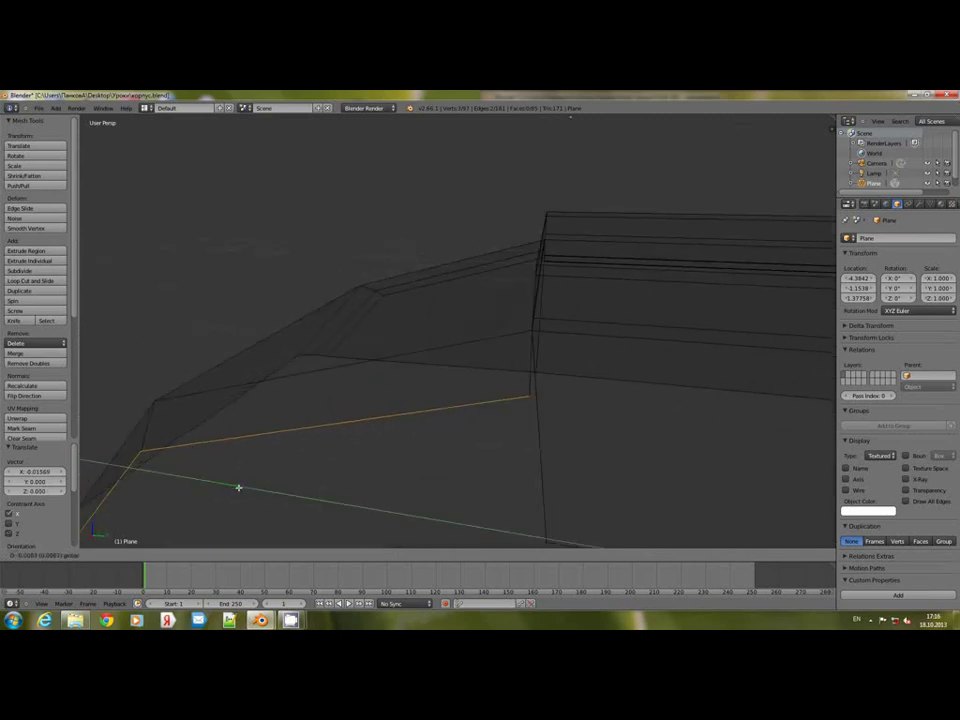
click(243, 487)
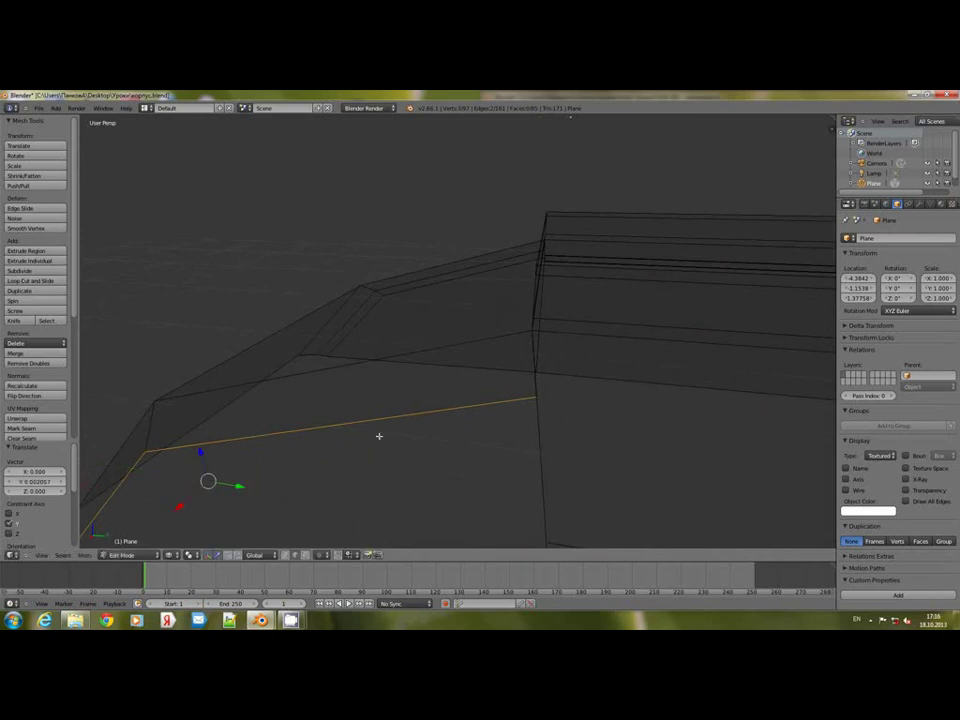
middle_drag(379, 435, 285, 403)
middle_drag(229, 394, 197, 394)
scroll(435, 474, down, 2)
middle_drag(632, 490, 708, 492)
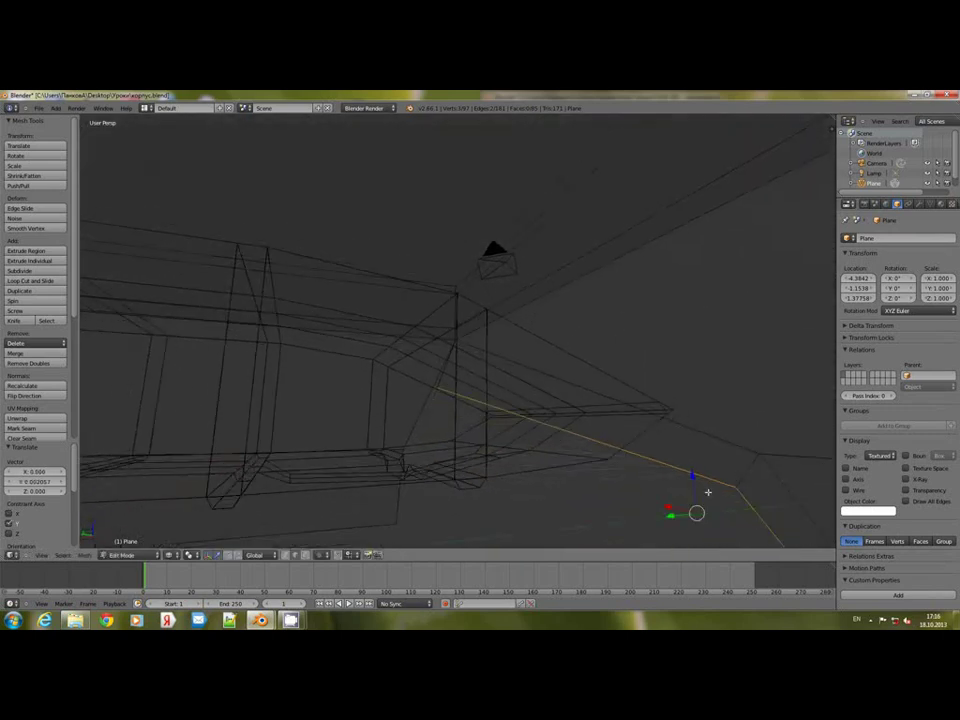
drag(671, 509, 669, 508)
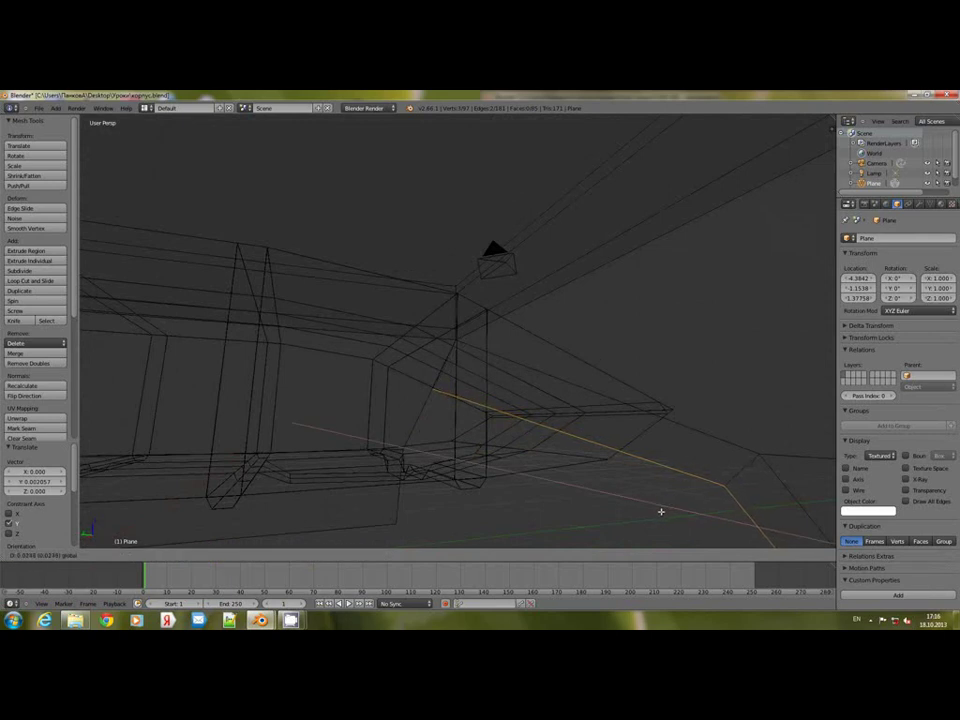
drag(661, 512, 661, 512)
Step: Try extruding the hull-side edges again with movement limited to the YZ plane, and undo it
mouse_move(652, 480)
middle_down()
mouse_move(626, 457)
mouse_move(461, 484)
mouse_move(432, 452)
mouse_move(478, 435)
middle_up()
key(z)
scroll(461, 452, down, 1)
key(e)
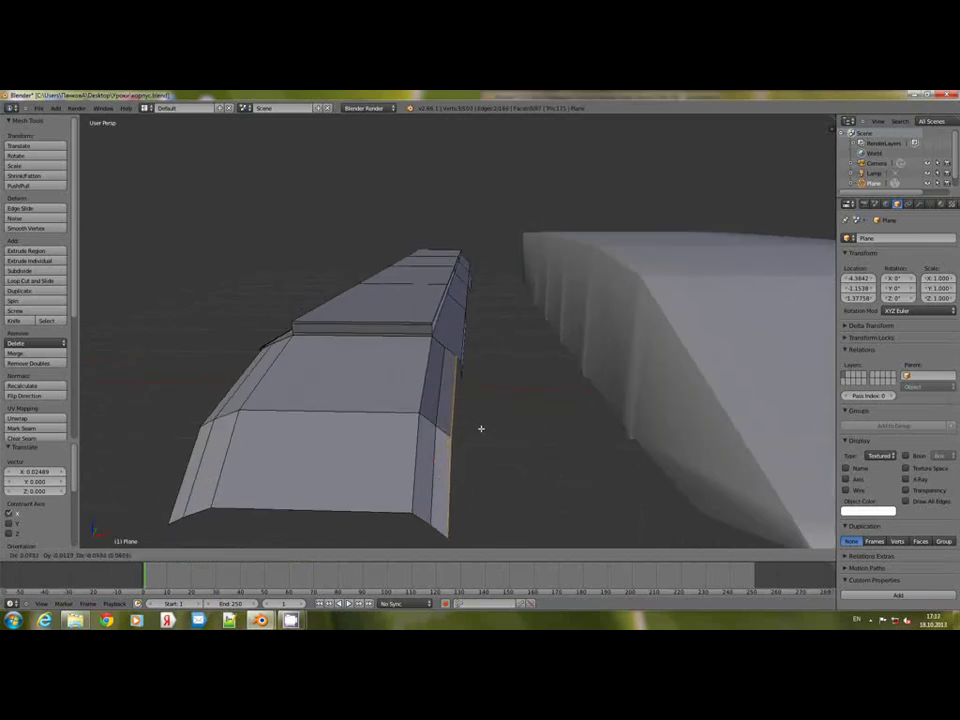
key(y)
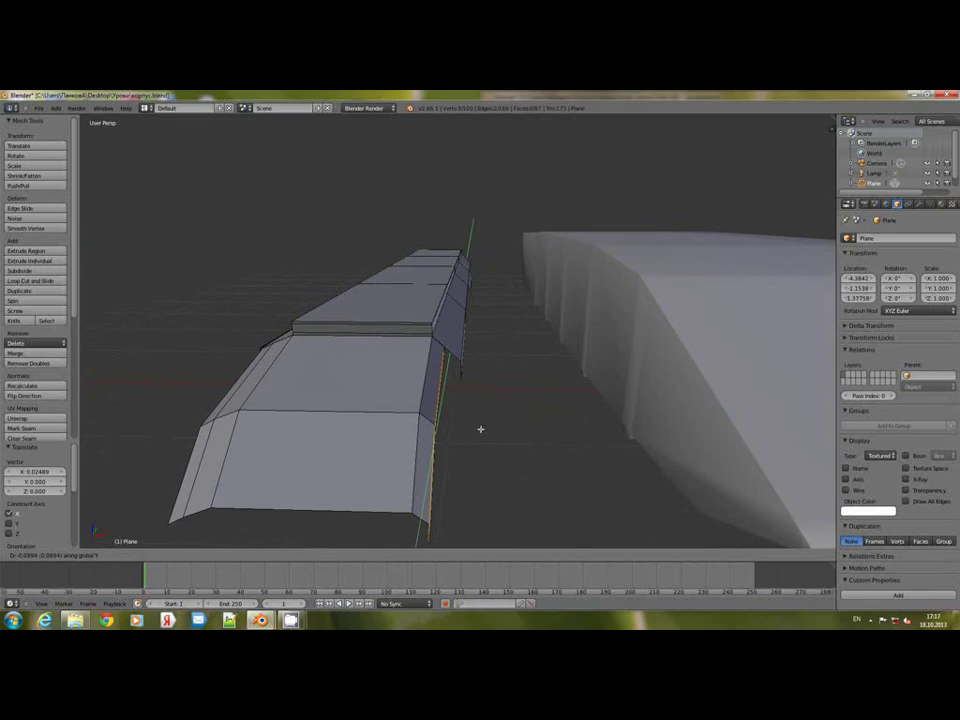
key(z)
key(shift+x)
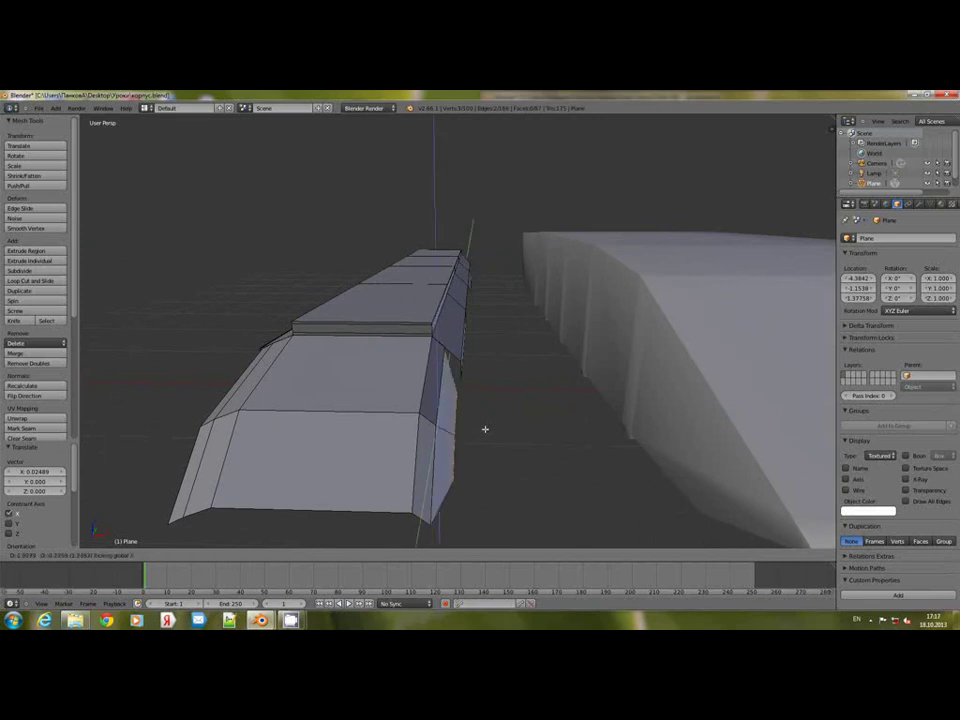
click(474, 415)
key(ctrl+z)
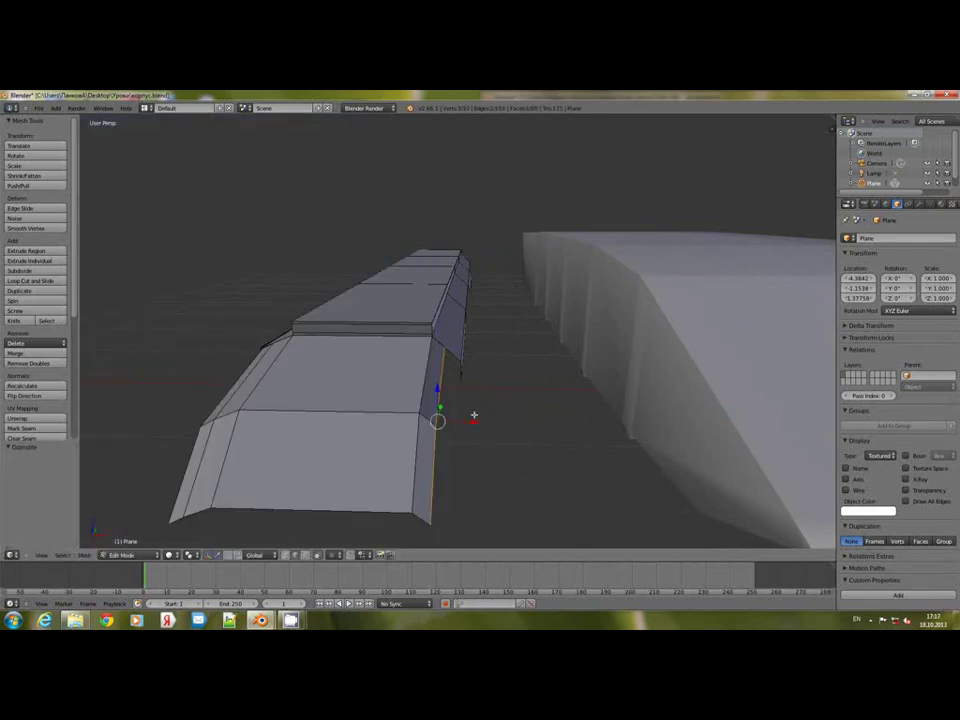
Step: Try extruding the hull-side edges toward the hull with movement limited to the XY plane, and undo it
key(x)
key(e)
key(x)
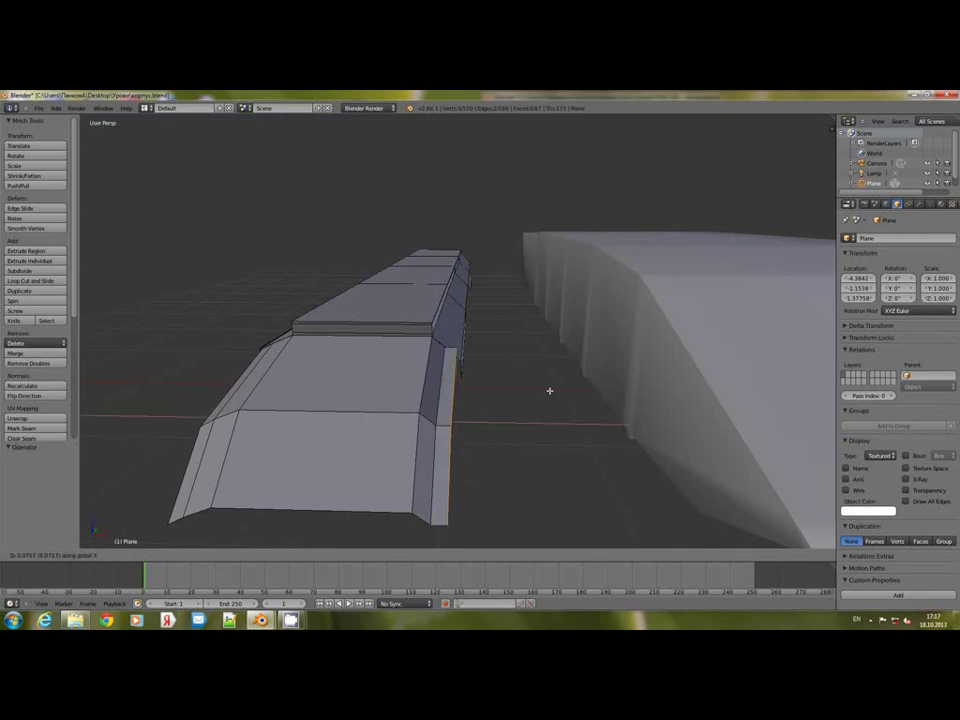
key(shift+z)
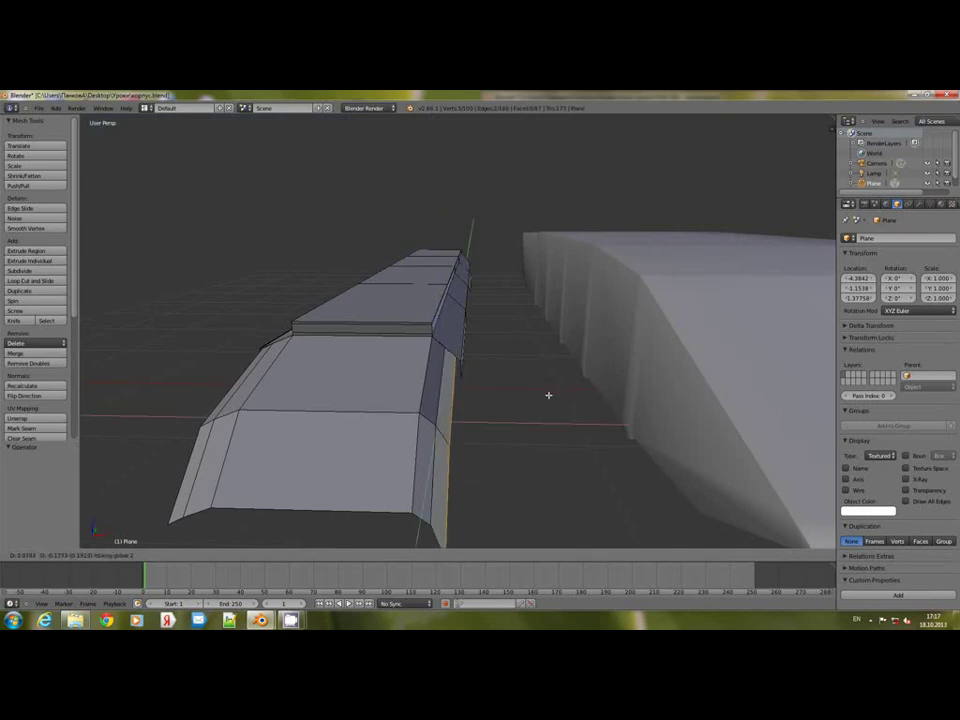
click(549, 395)
middle_drag(549, 395, 504, 407)
key(ctrl+z)
Step: Try two more axis-constrained extrusions of the hull-side edges, and undo the last one
key(e)
key(x)
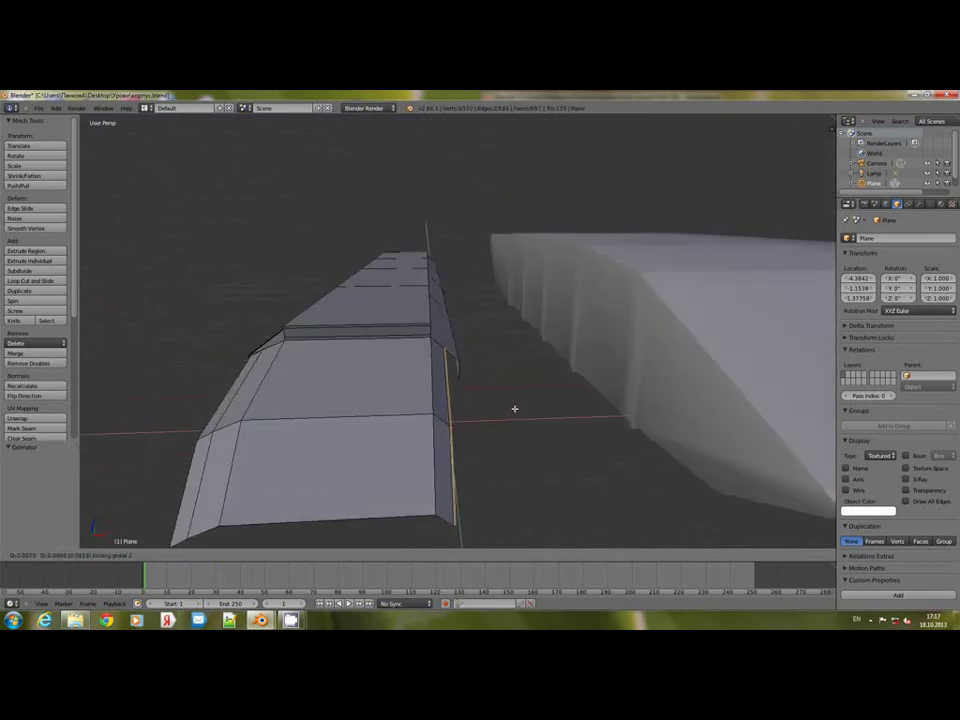
click(515, 416)
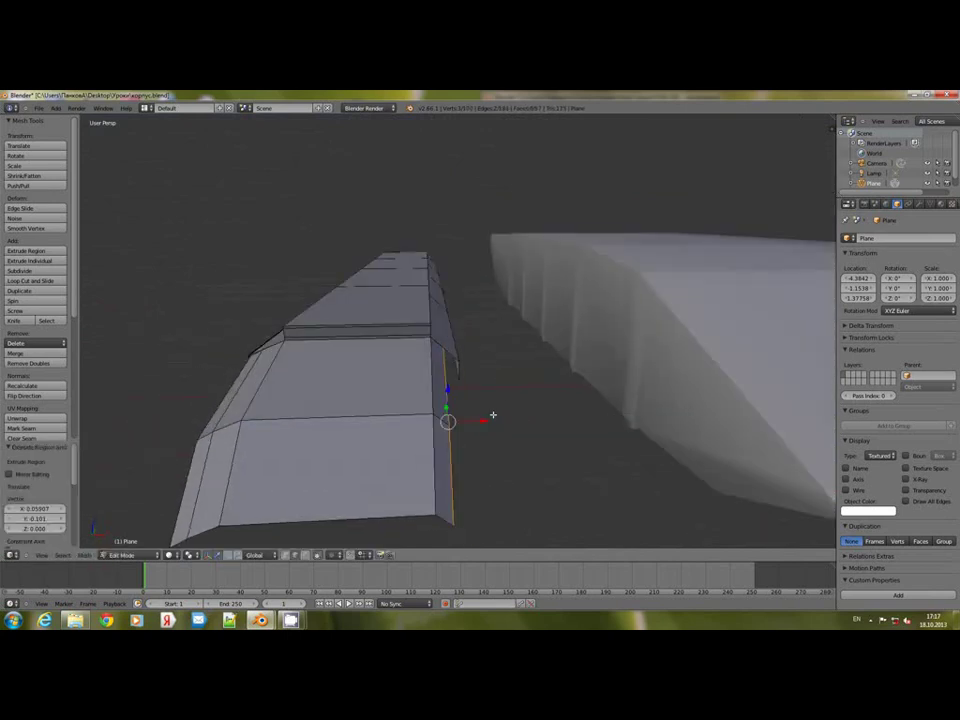
key(e)
key(shift+x)
key(shift+z)
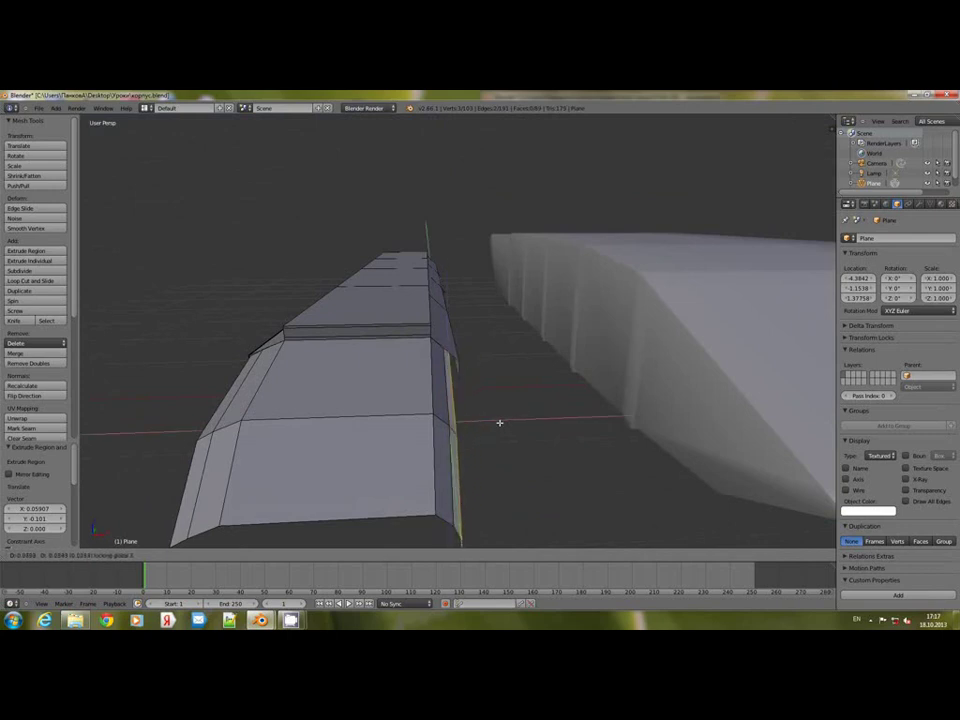
click(494, 421)
middle_drag(494, 422, 519, 443)
key(ctrl+z)
Step: Extrude the hull-side edges freely, about 0.082 in X, -0.020 in Y and 0.011 in Z, and shift them 0.025 in Y
key(e)
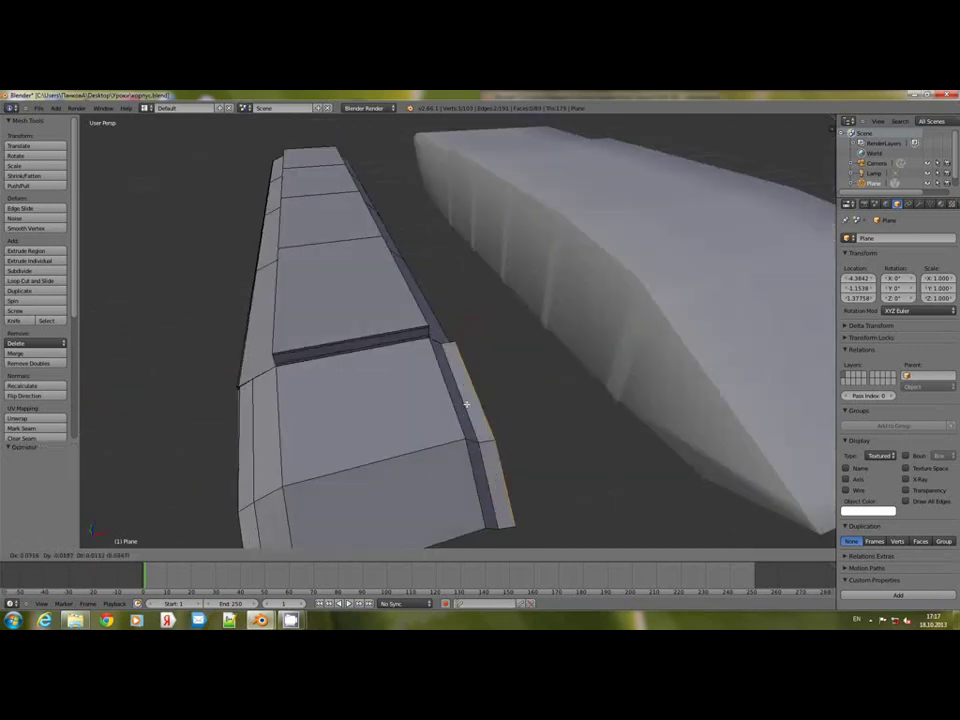
click(466, 404)
middle_drag(466, 404, 381, 403)
scroll(382, 403, up, 5)
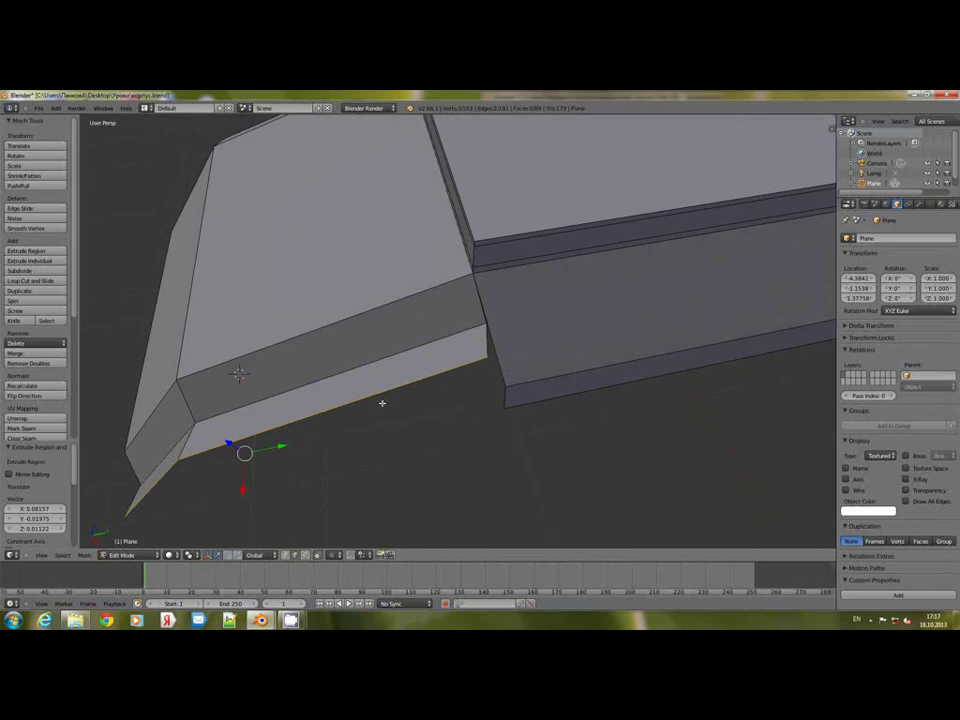
drag(286, 447, 300, 448)
middle_drag(364, 424, 621, 467)
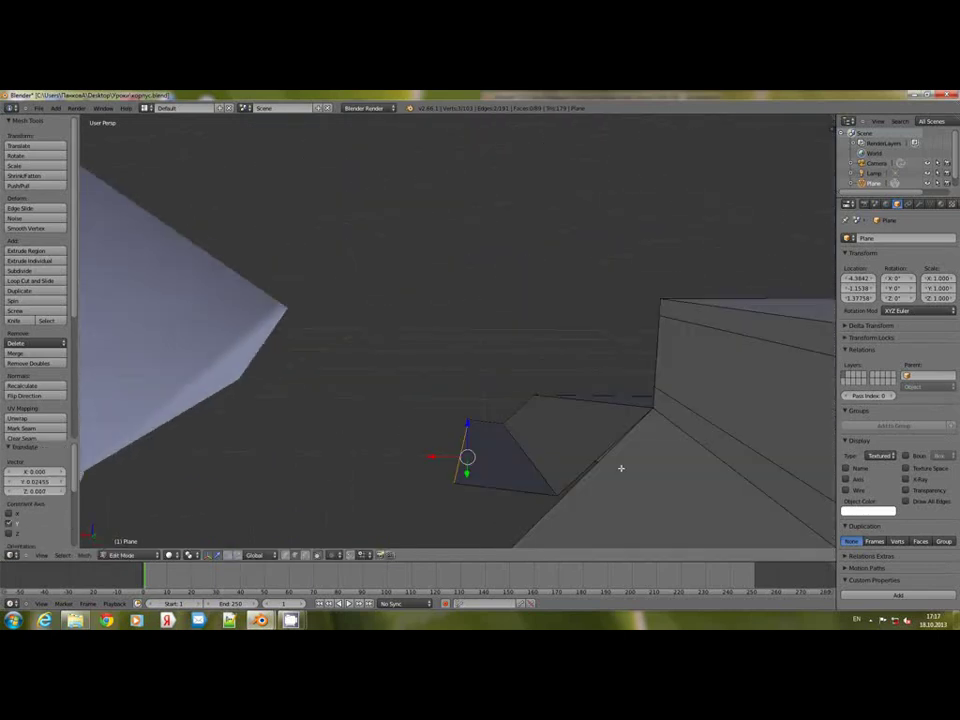
Step: Lower a selected edge of the extruded strip about 0.013 in Z, and rotate the strip's end edge about -33.5 degrees
right_click(583, 467)
drag(607, 421, 603, 438)
middle_drag(603, 438, 477, 423)
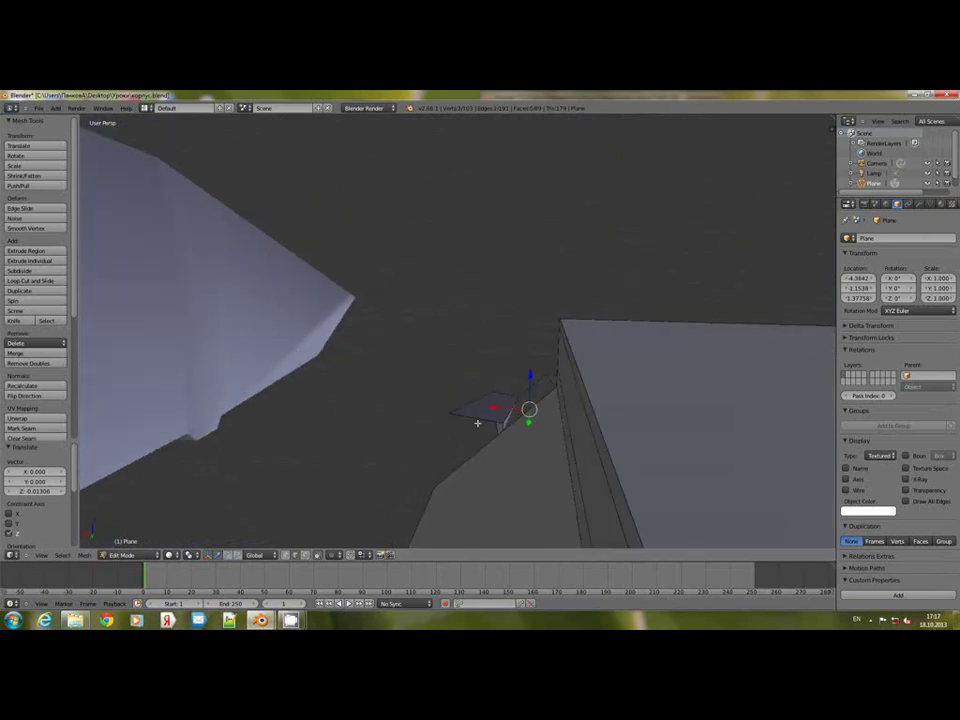
mouse_move(472, 389)
mouse_down()
mouse_move(471, 399)
mouse_move(465, 391)
mouse_up()
key(r)
click(452, 422)
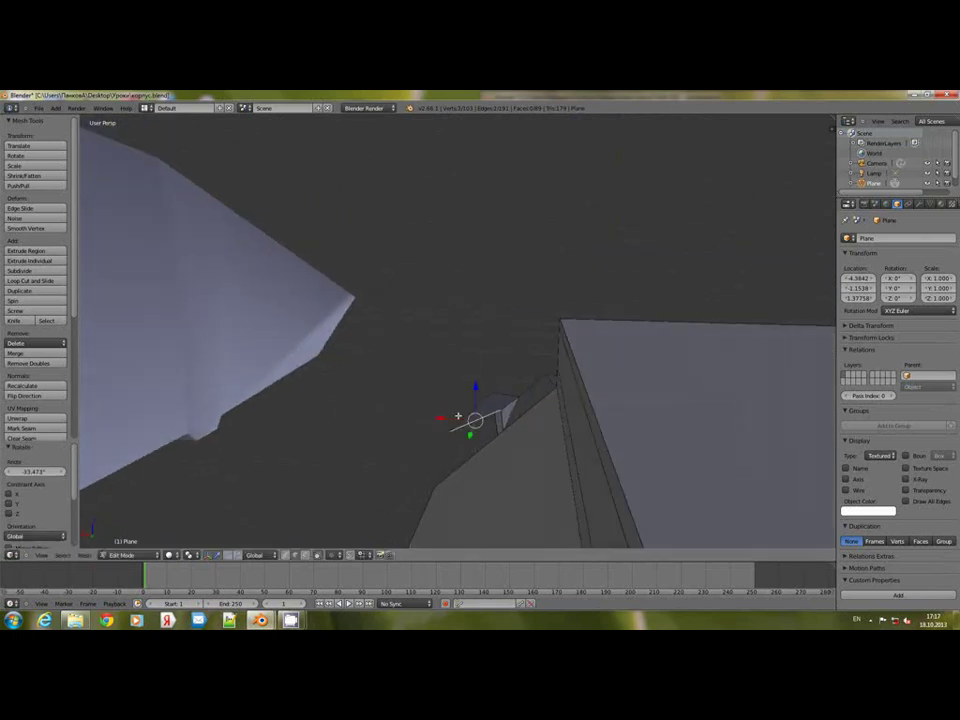
Step: Undo the rotation, the edge moves and the second extrusion of the hull-side edges
middle_drag(310, 445, 399, 399)
key(ctrl+z)
key(ctrl+z)
key(ctrl+z)
key(ctrl+z)
key(ctrl+z)
key(ctrl+z)
key(ctrl+z)
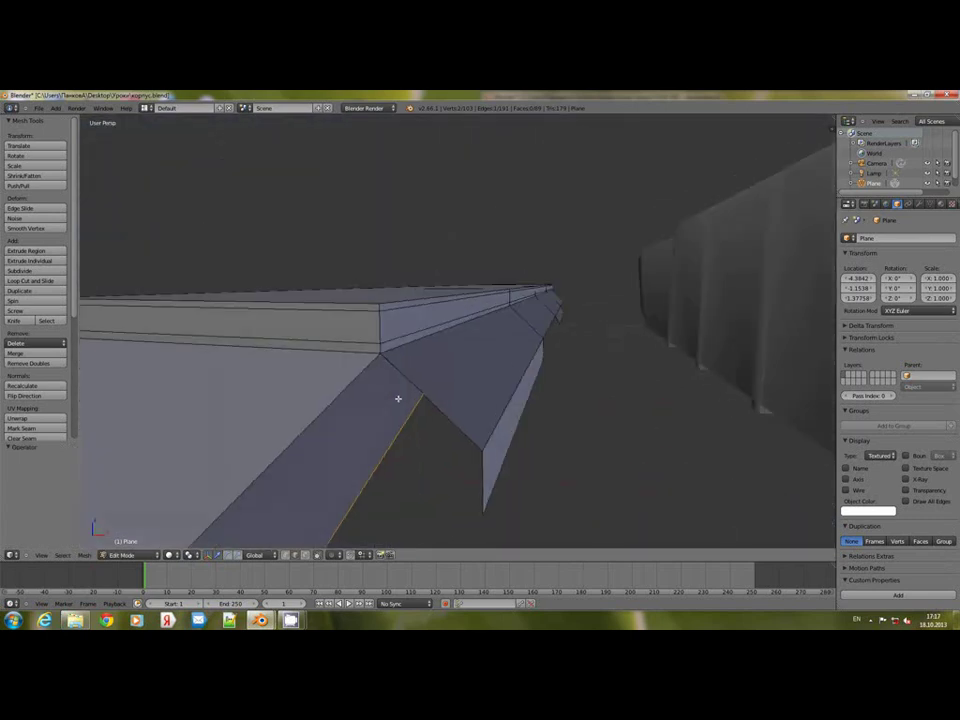
Step: Extrude the hull-side edges outward and down along the main flare's end edge, and shift them about 0.004 in Y
key(e)
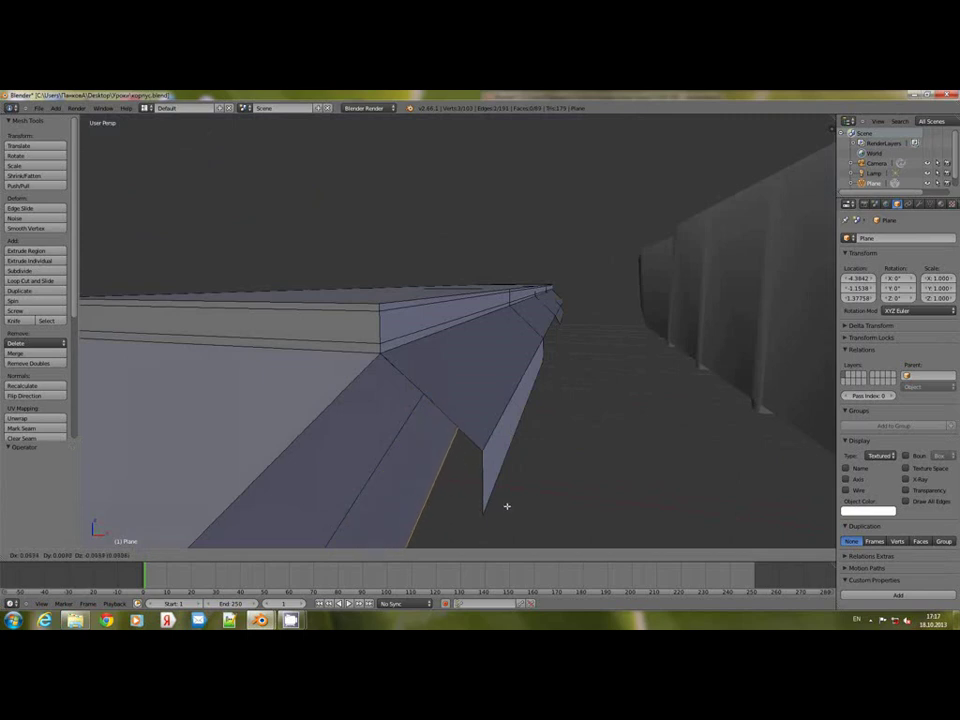
click(509, 510)
middle_drag(497, 491, 400, 488)
middle_drag(130, 490, 205, 523)
drag(265, 543, 268, 544)
middle_drag(452, 431, 336, 438)
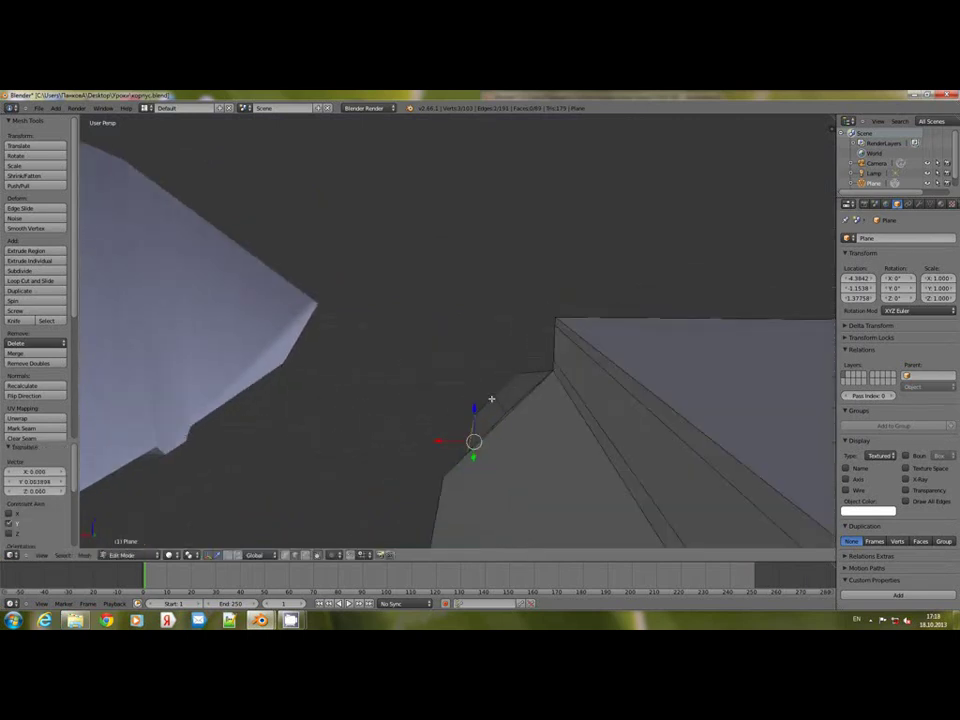
Step: Reposition the newly extruded hull-side edges and fill a face beside them
drag(474, 415, 474, 412)
key(ctrl+z)
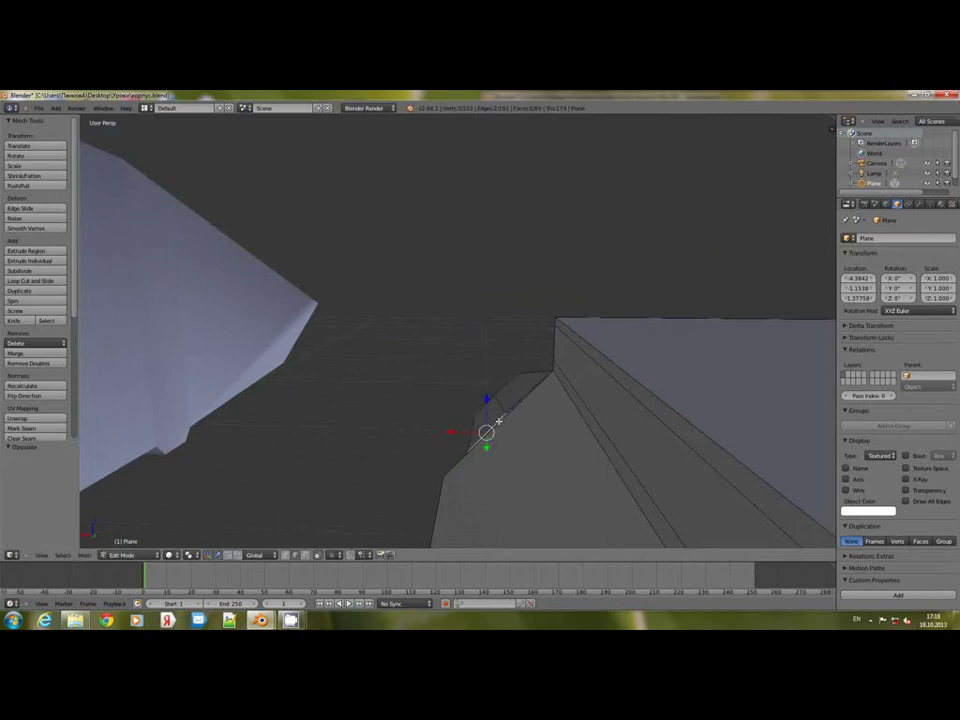
mouse_move(506, 395)
mouse_down()
mouse_move(511, 388)
mouse_move(496, 398)
mouse_up()
middle_drag(495, 399, 548, 409)
key(a)
middle_drag(484, 414, 525, 418)
scroll(336, 450, down, 8)
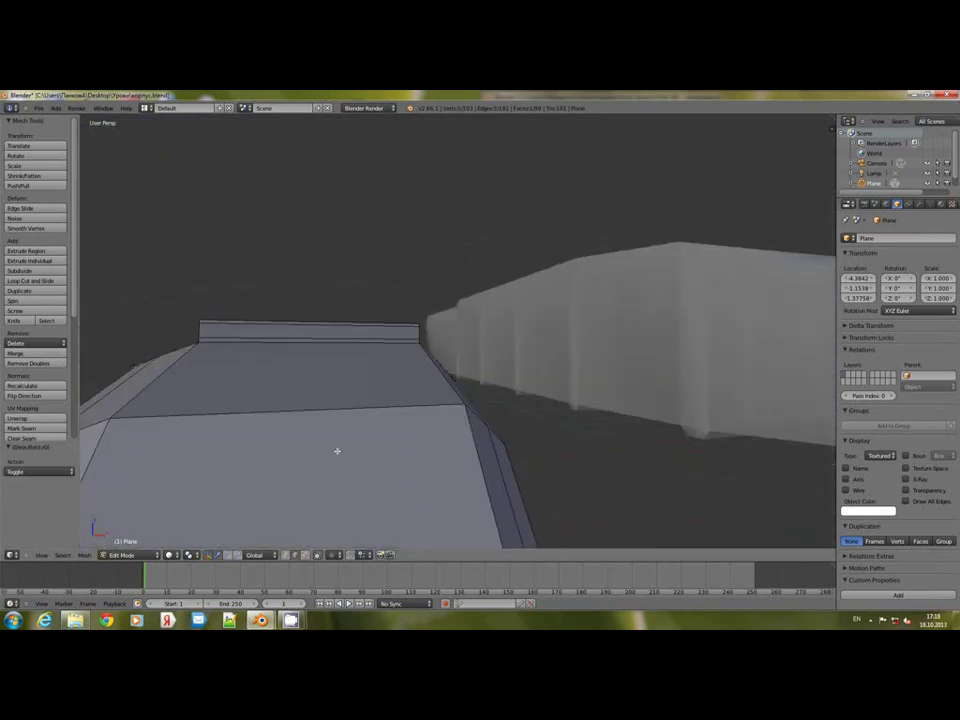
Step: Try filling a face between the two flared sides' end edges at the fender's other end, and undo it
middle_drag(349, 441, 441, 358)
scroll(458, 390, up, 3)
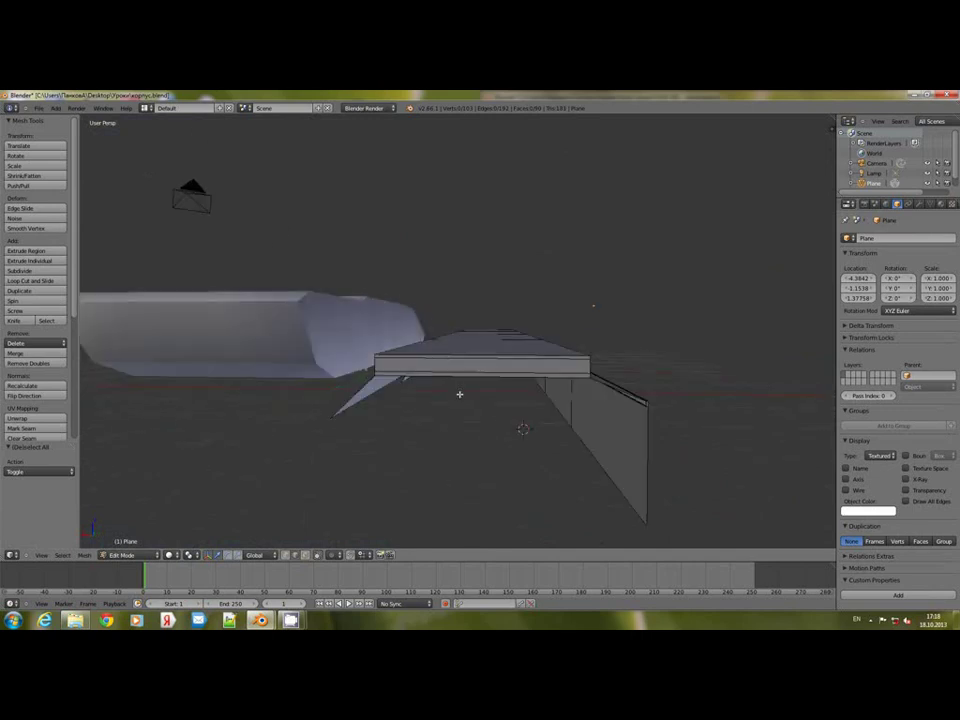
middle_drag(510, 396, 512, 392)
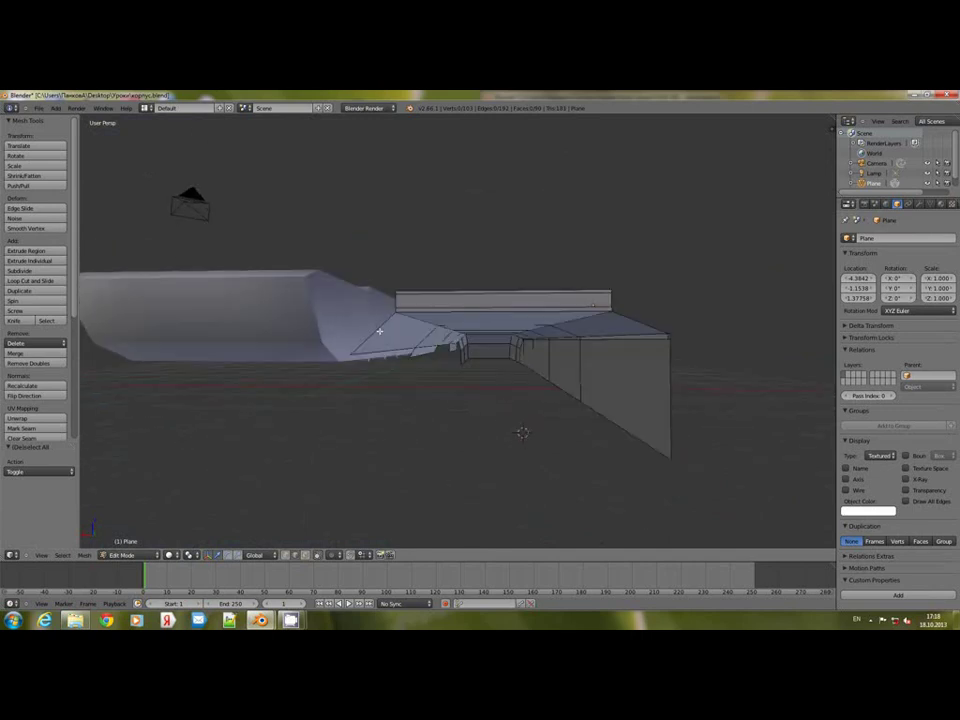
shift+right_click(644, 326)
key(f)
middle_drag(625, 328, 589, 362)
key(ctrl+z)
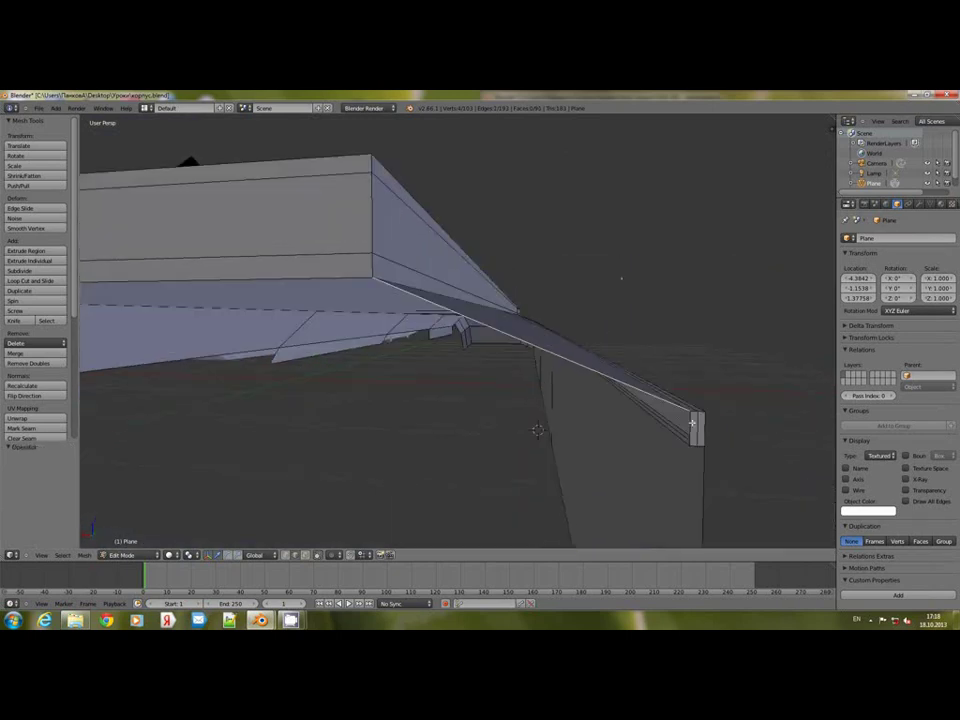
Step: Try filling the open end again with the short vertical edge beside the skirt included, and undo the face
key(f)
middle_drag(636, 422, 611, 408)
scroll(611, 408, down, 4)
middle_drag(557, 388, 562, 389)
key(ctrl+z)
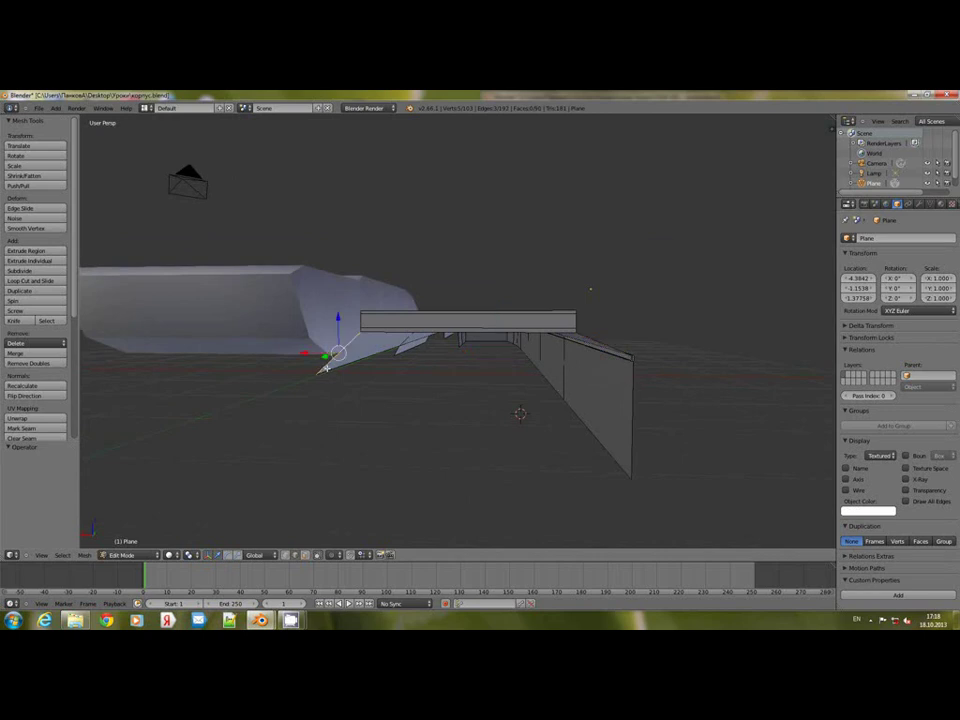
mouse_move(327, 368)
middle_down()
mouse_move(356, 367)
mouse_move(339, 372)
middle_up()
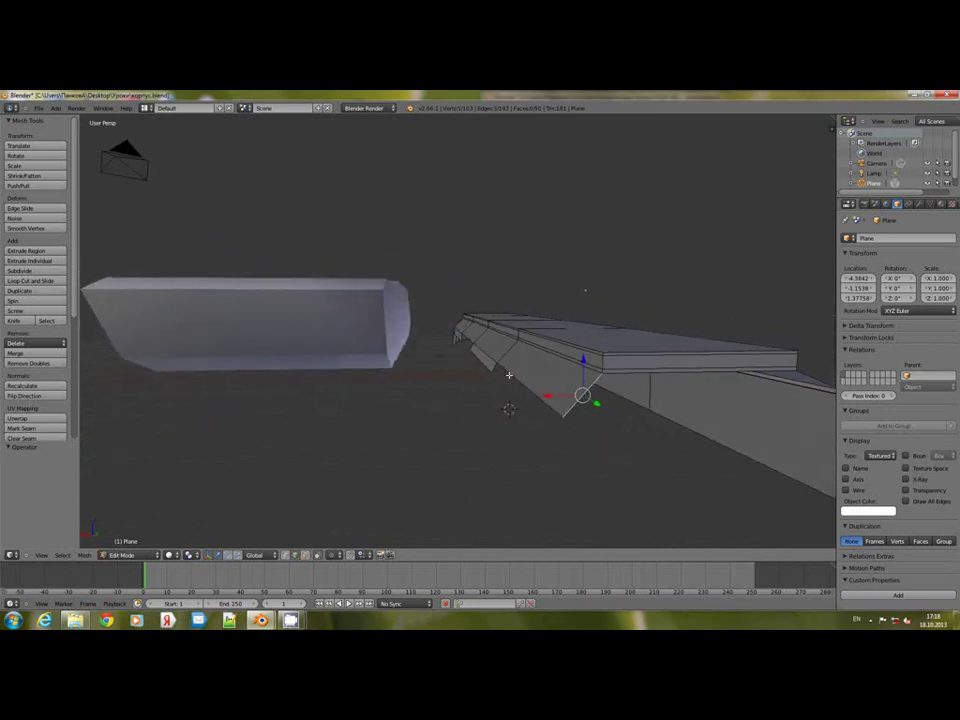
middle_drag(617, 408, 604, 408)
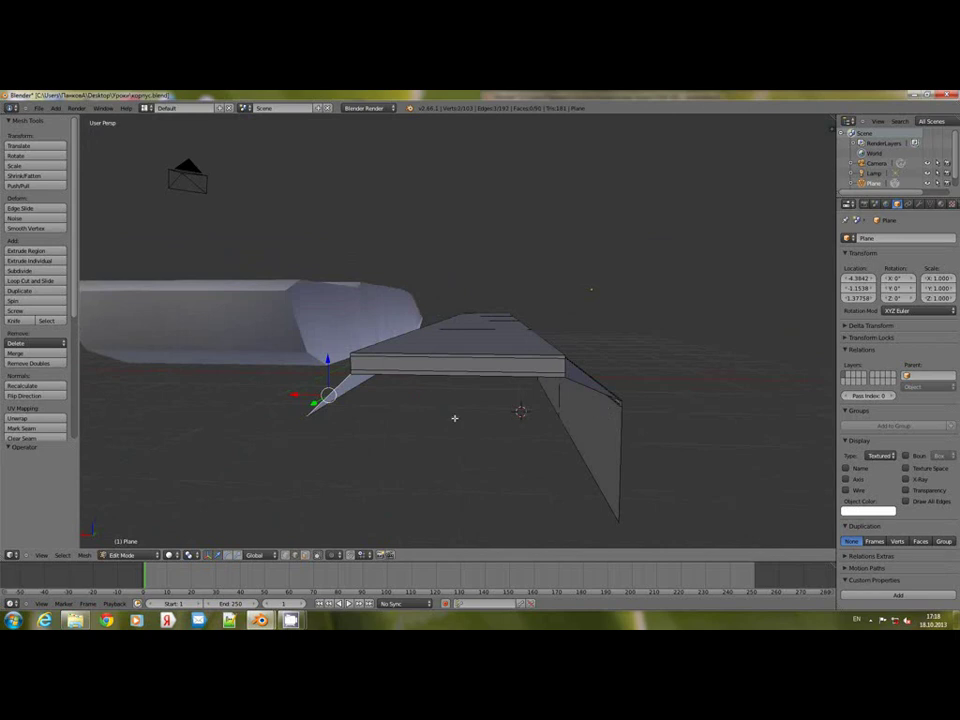
Step: Try extruding the hull-side flare's end edge along X across the fender's open end and rotating the new edge, and undo it
key(e)
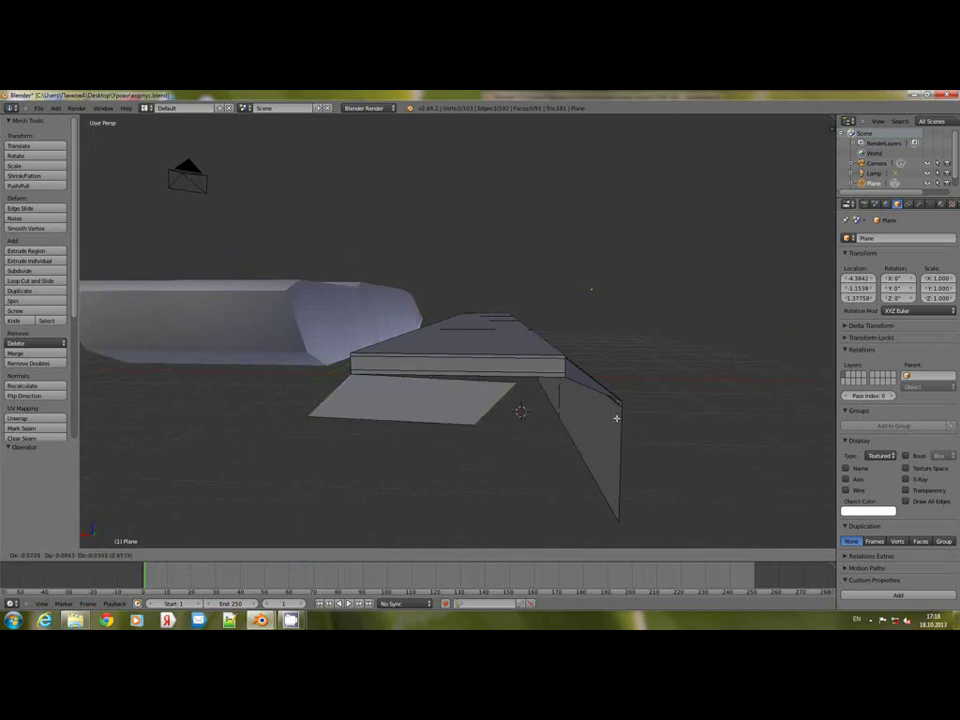
key(x)
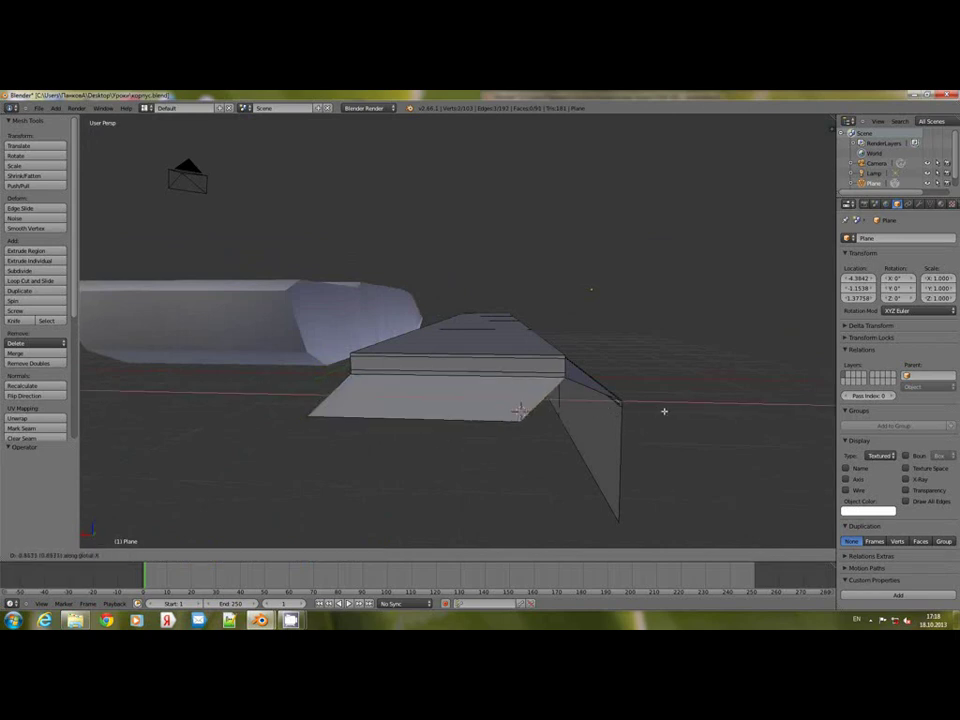
click(664, 411)
drag(515, 397, 514, 397)
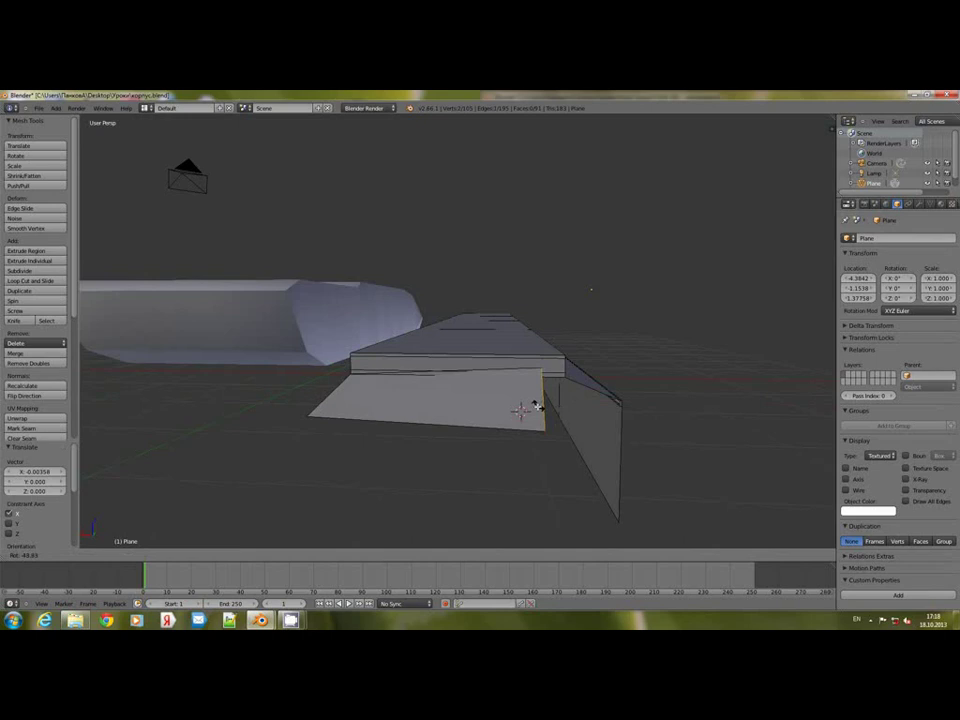
click(538, 406)
key(ctrl+z)
key(ctrl+z)
key(ctrl+z)
Step: Fill the fender's open end with a face between the end edges of the two flared sides
middle_drag(538, 407, 517, 400)
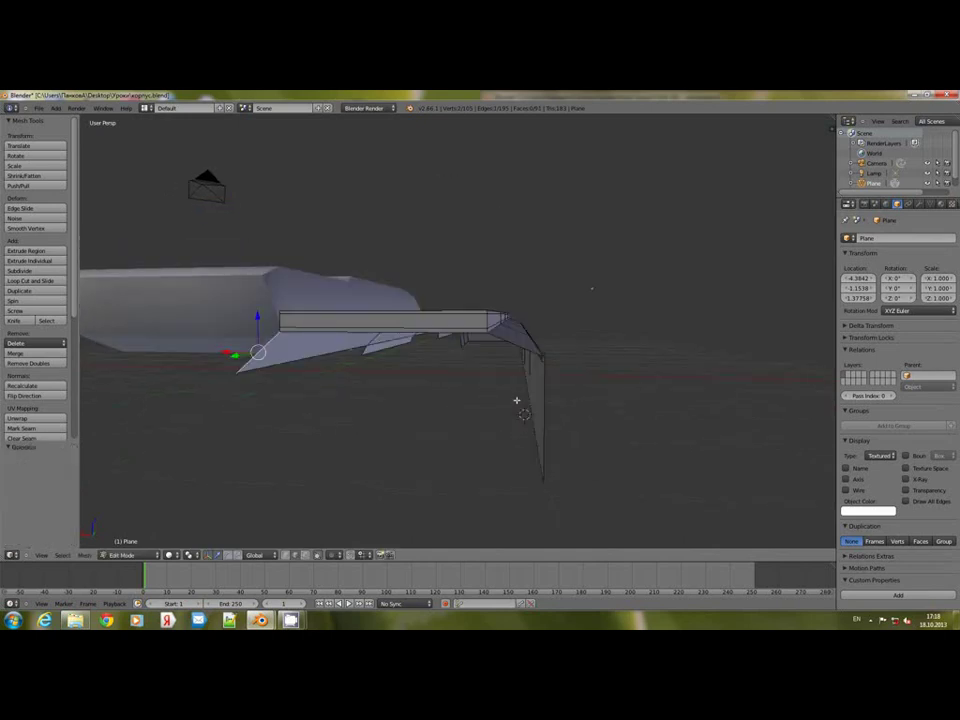
key(a)
right_click(511, 346)
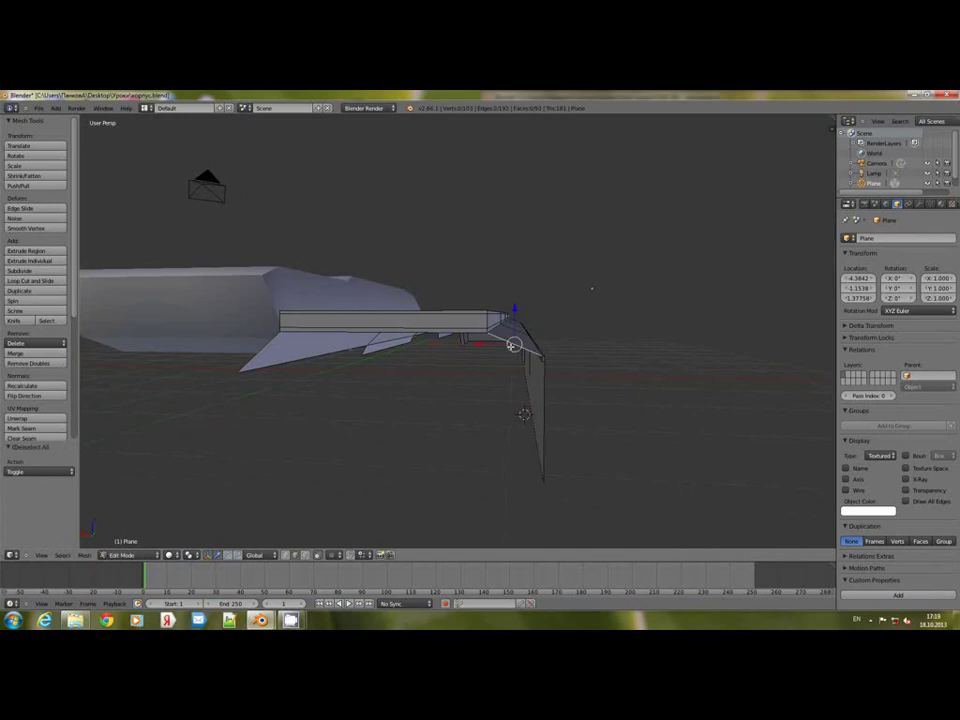
key(f)
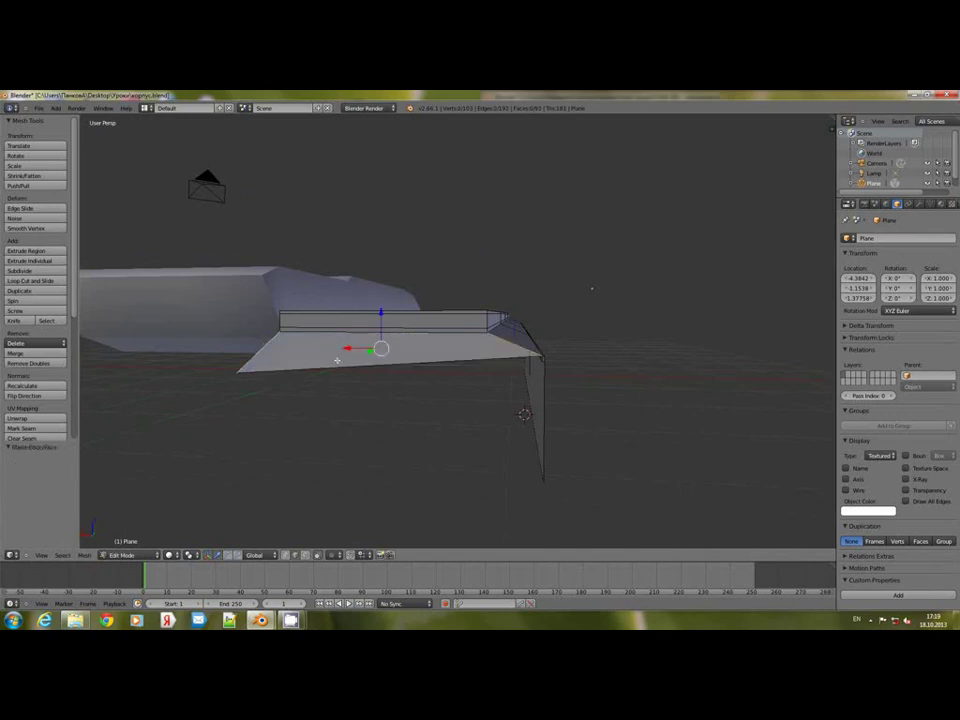
drag(382, 324, 381, 321)
key(ctrl+z)
Step: Try repositioning the hull-side flare's end edge beside the new end face, and undo each move
right_click(258, 362)
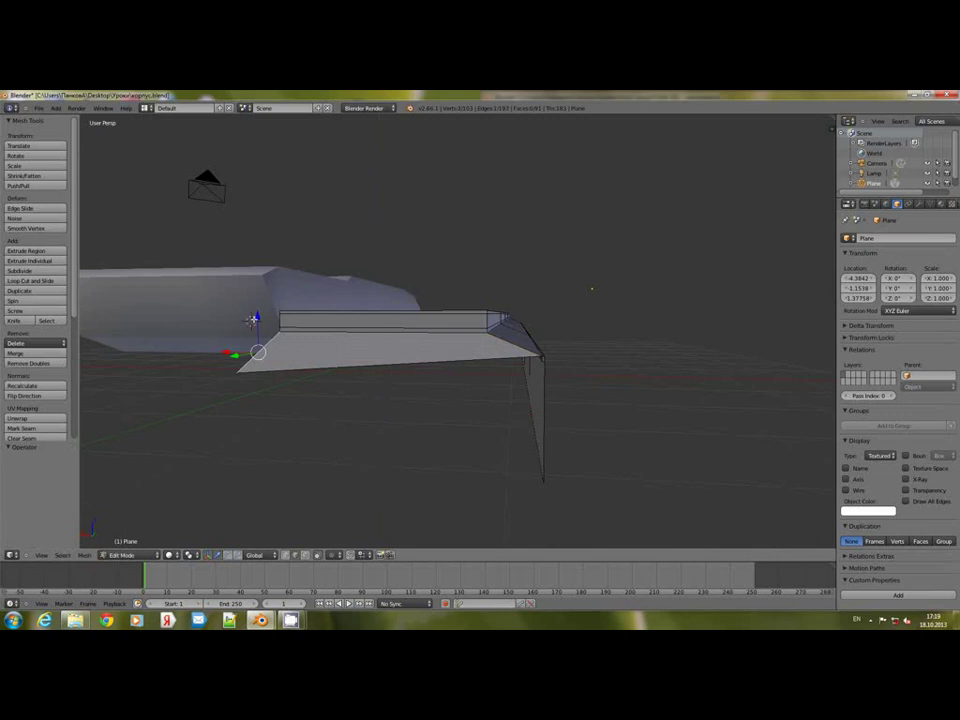
key(g)
key(z)
drag(261, 317, 271, 322)
key(ctrl+z)
drag(232, 357, 258, 328)
key(ctrl+z)
right_click(259, 328)
middle_drag(266, 330, 405, 379)
click(477, 345)
mouse_move(477, 357)
mouse_down()
mouse_move(477, 375)
mouse_move(490, 371)
mouse_up()
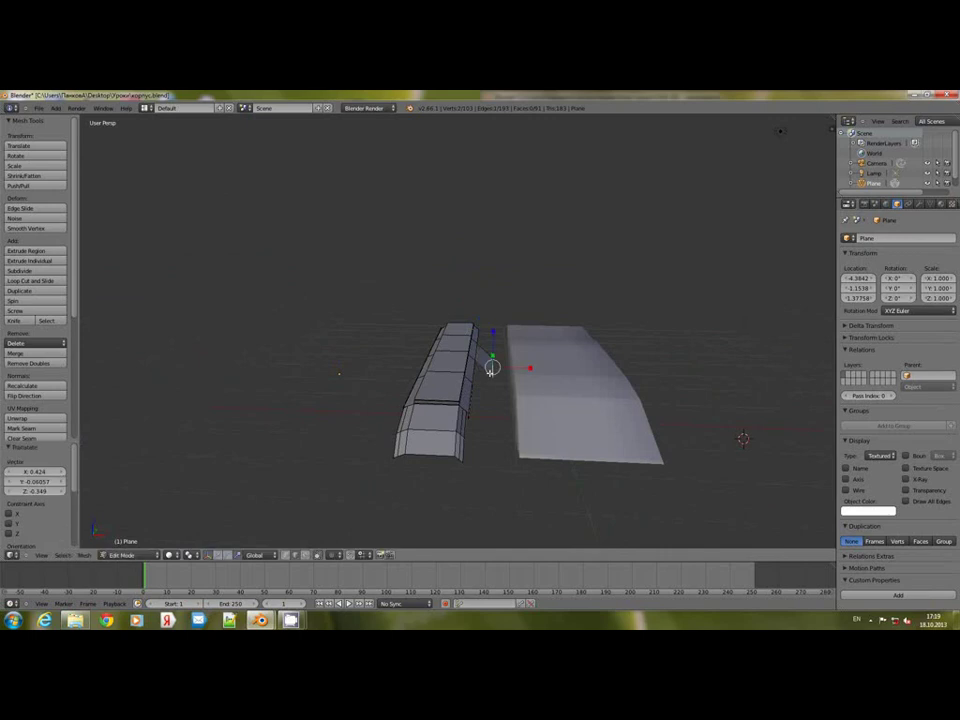
key(ctrl+z)
Step: Scale the whole fender to 0.58 and stretch it by a factor of 1.3 along Y
key(a)
middle_drag(489, 372, 524, 425)
key(s)
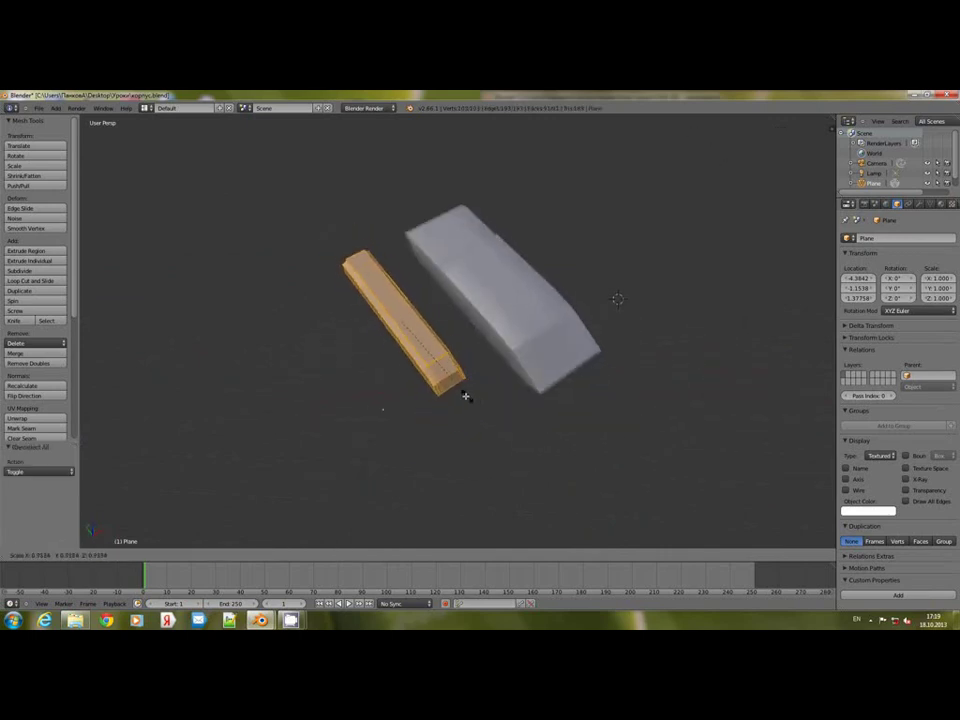
click(446, 388)
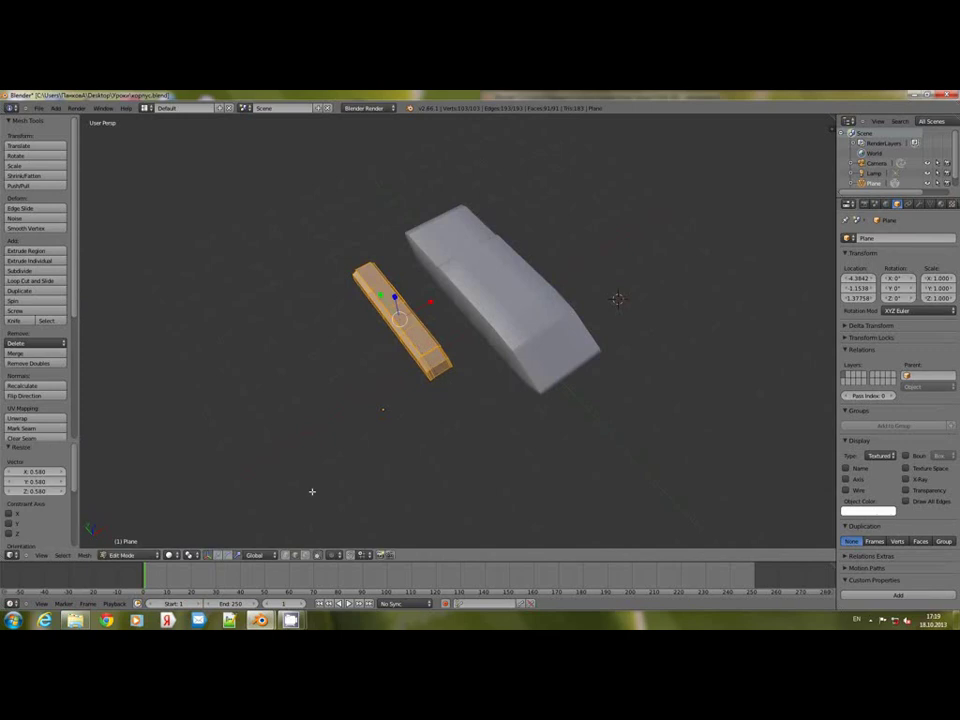
drag(381, 298, 375, 296)
click(372, 290)
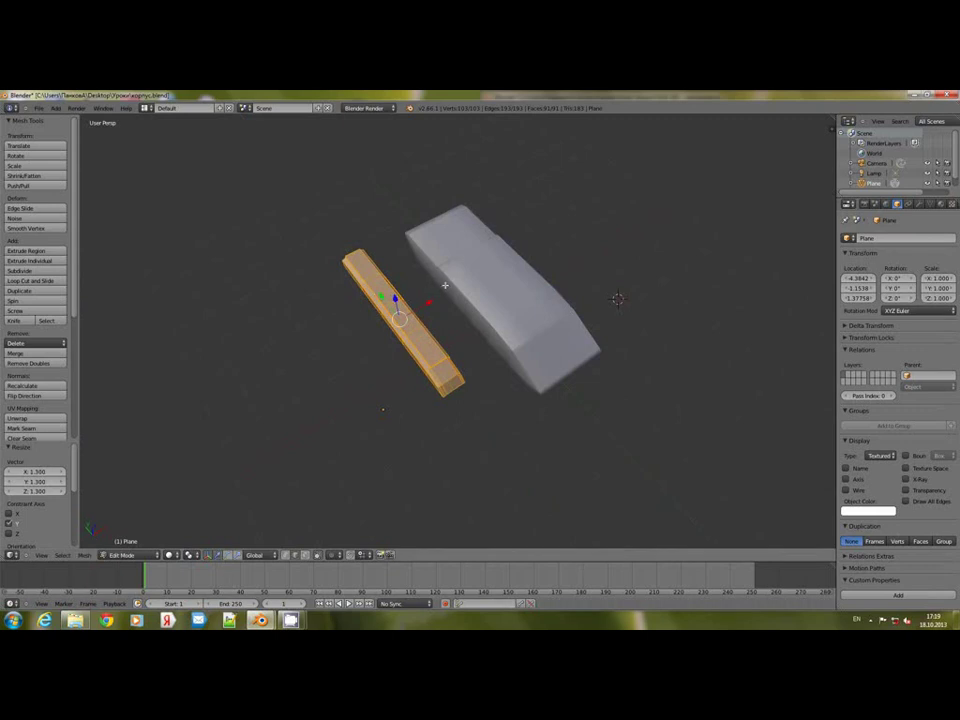
Step: Move the whole fender along X toward the hull and adjust its position slightly along Y
key(g)
key(x)
click(422, 295)
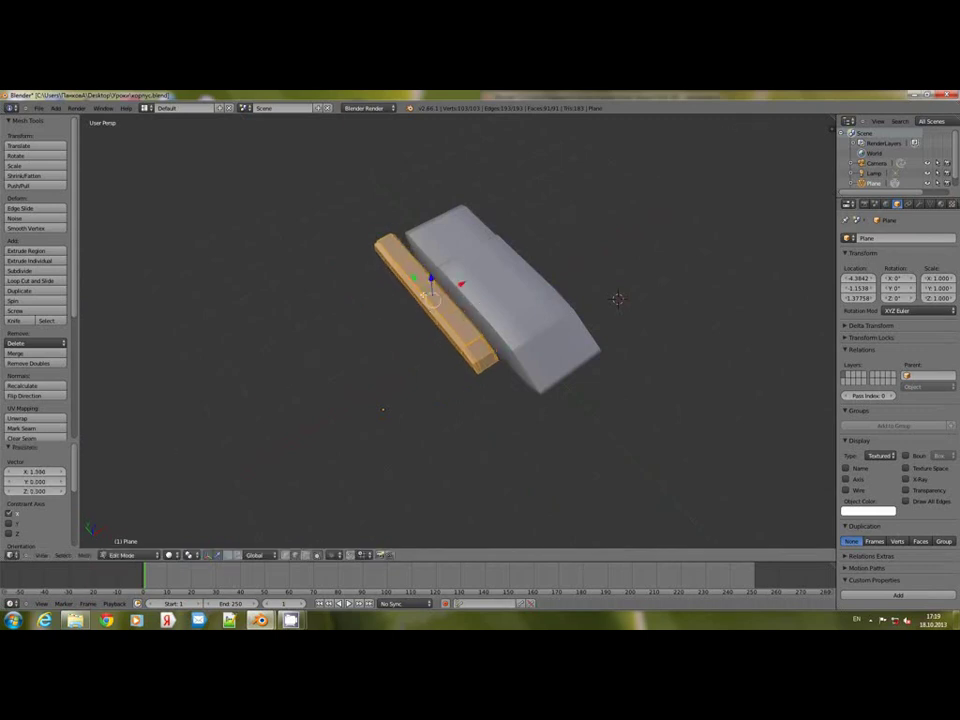
drag(415, 281, 438, 299)
Step: Shift the fender about 0.067 along X against the hull's side and fine-tune its height along Z
scroll(540, 304, up, 5)
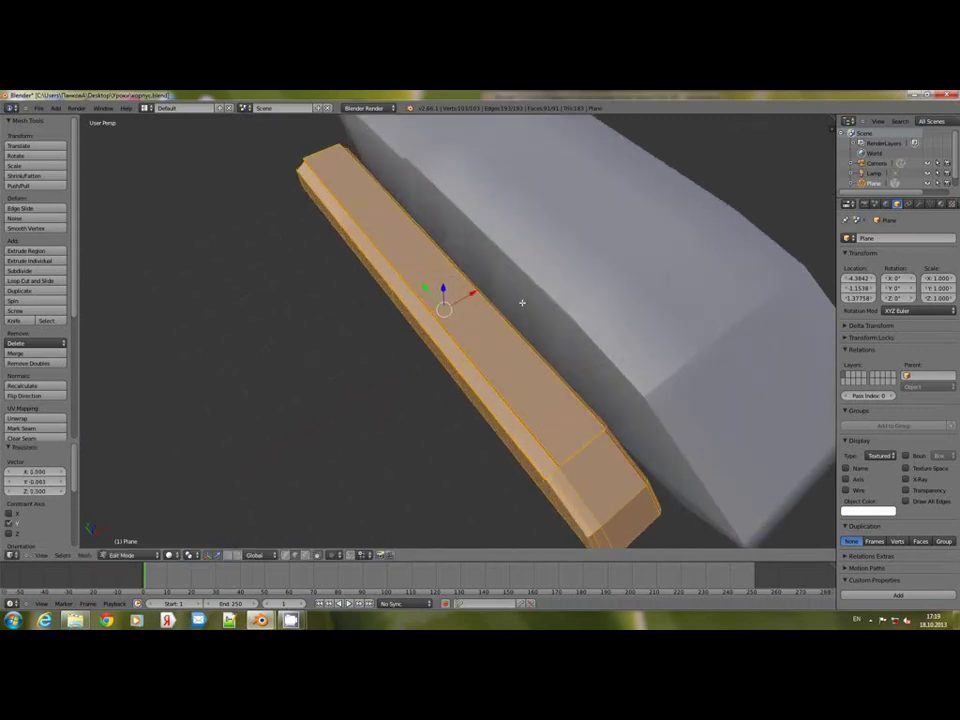
middle_drag(522, 303, 518, 302)
drag(524, 357, 571, 343)
middle_drag(571, 343, 492, 455)
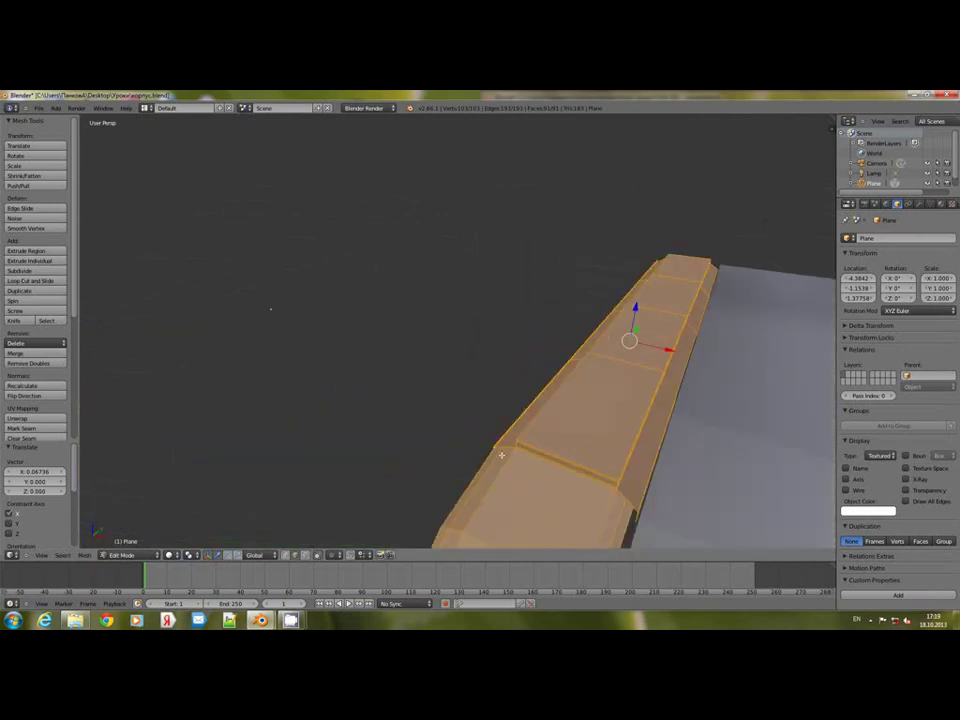
mouse_move(628, 456)
middle_down()
mouse_move(636, 465)
mouse_move(640, 439)
middle_up()
drag(633, 316, 638, 314)
middle_drag(638, 314, 551, 343)
Step: Duplicate the whole fender and move the copy about 2.892 along X to the hull's other side
scroll(724, 356, down, 4)
middle_drag(745, 369, 715, 378)
key(shift+d)
click(715, 378)
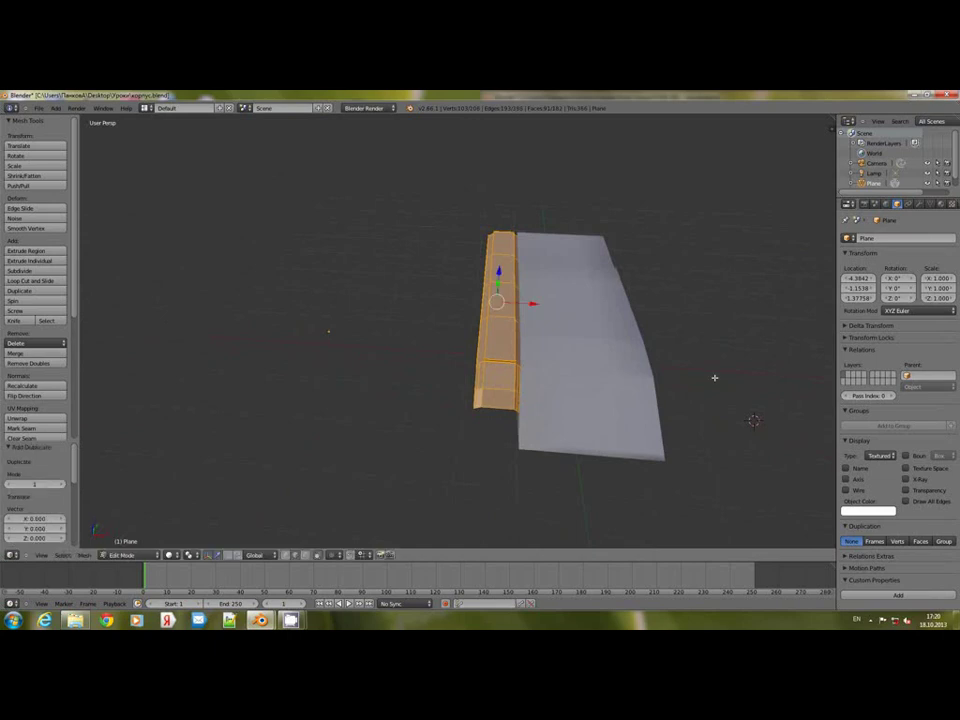
drag(528, 305, 679, 334)
Step: Try rotating the fender copy 180° about the X, Z and Y axes, and undo the rotation
text(r)
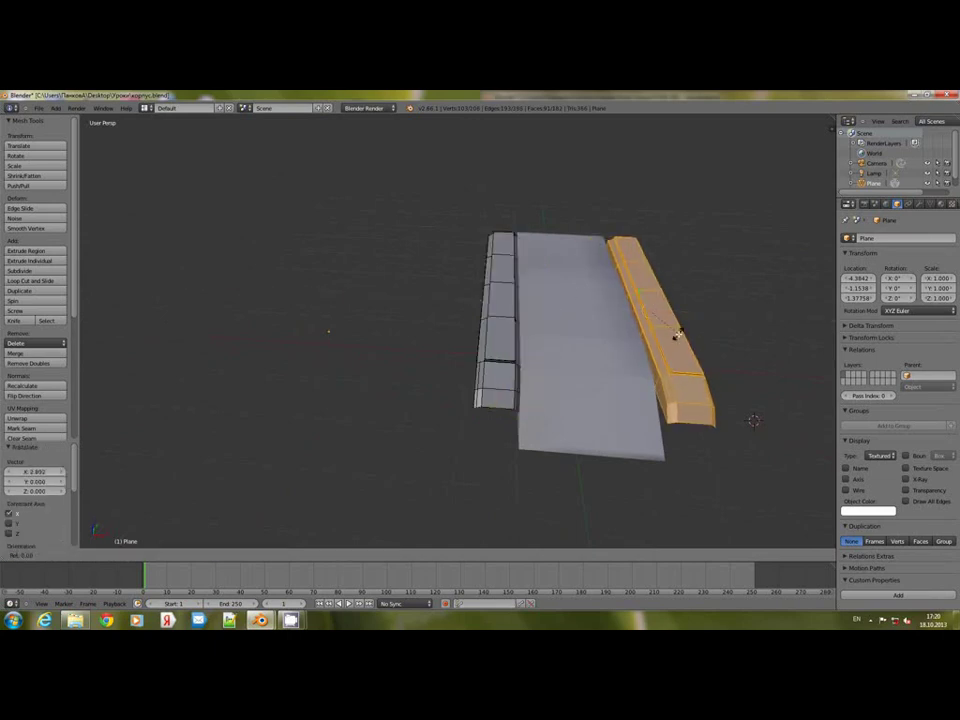
text(1)
text(80)
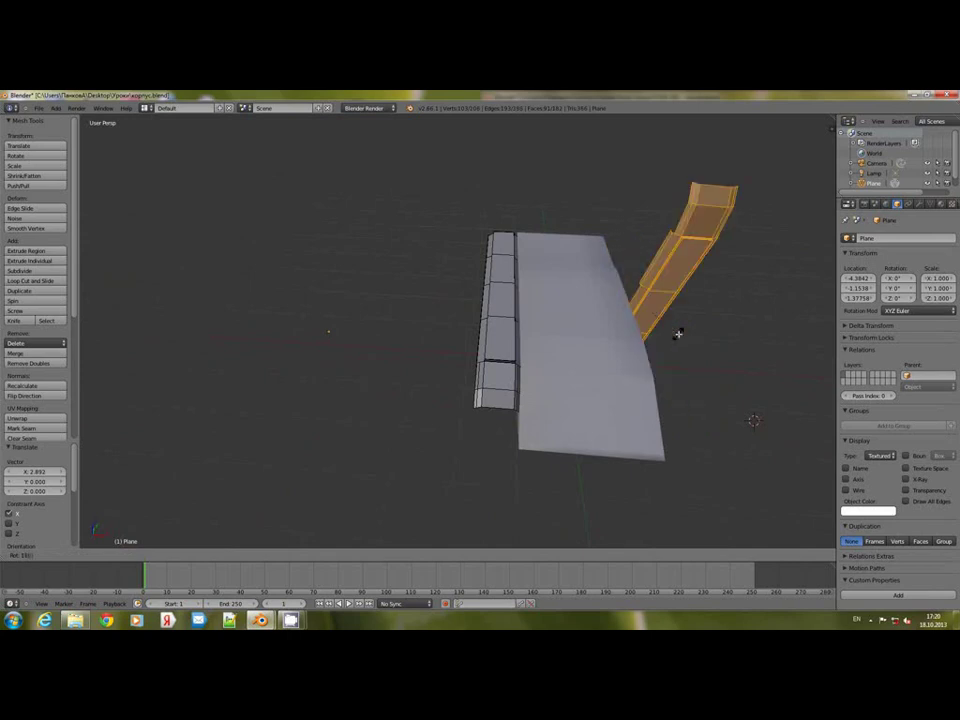
text(x)
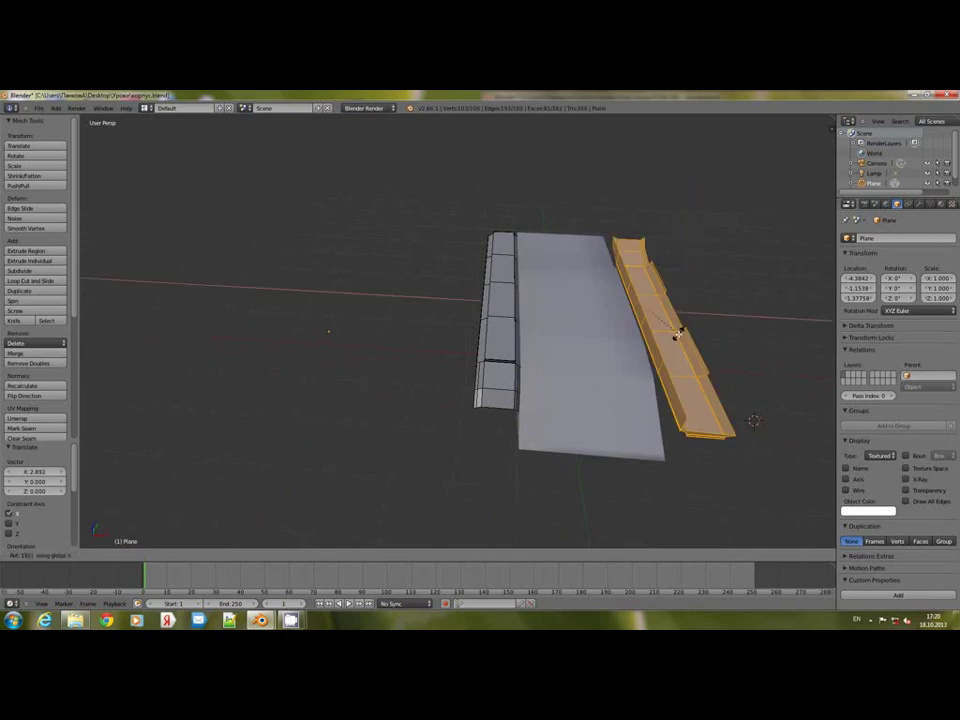
text(z)
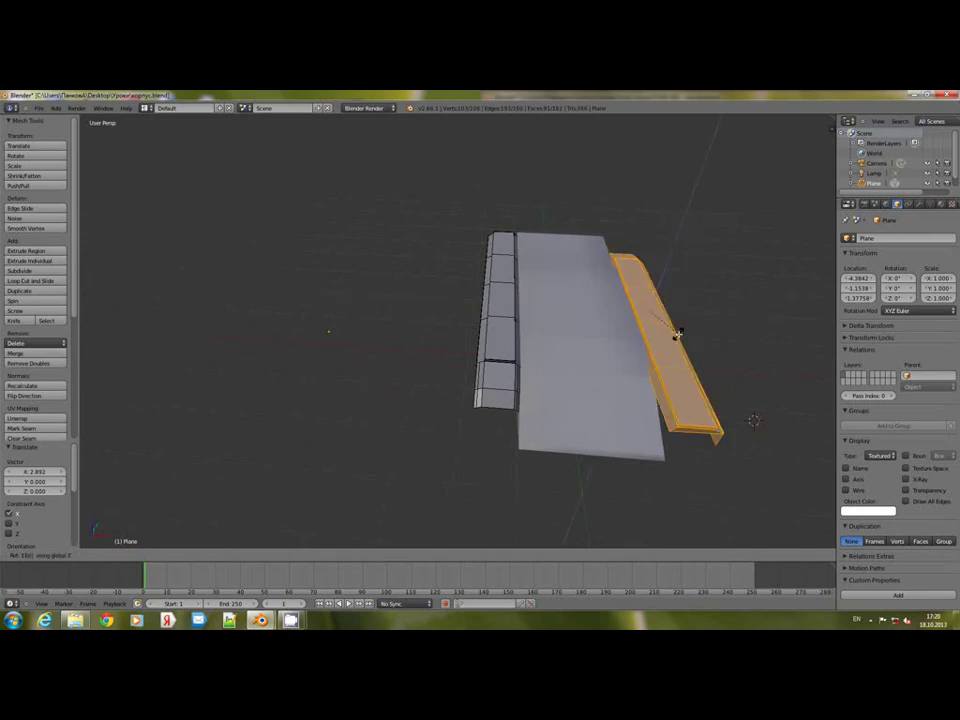
text(y)
key(Return)
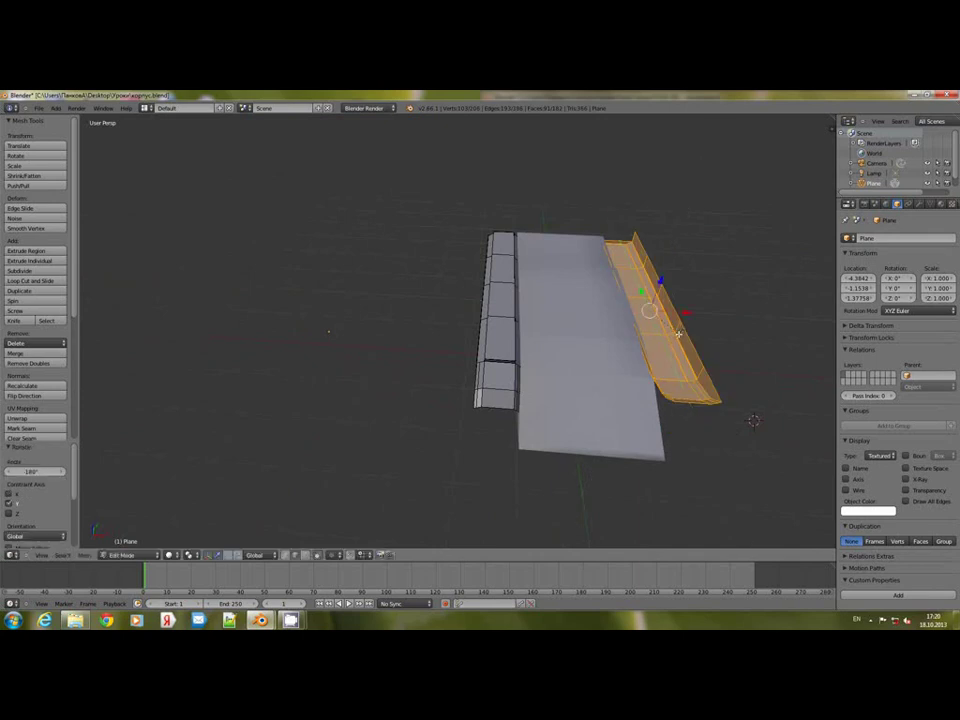
key(ctrl+z)
Step: Undo the fender copy's move and place it again about 2.947 along X, on the hull's opposite side
middle_drag(678, 334, 645, 336)
shift+middle_drag(829, 388, 600, 296)
middle_drag(743, 348, 680, 329)
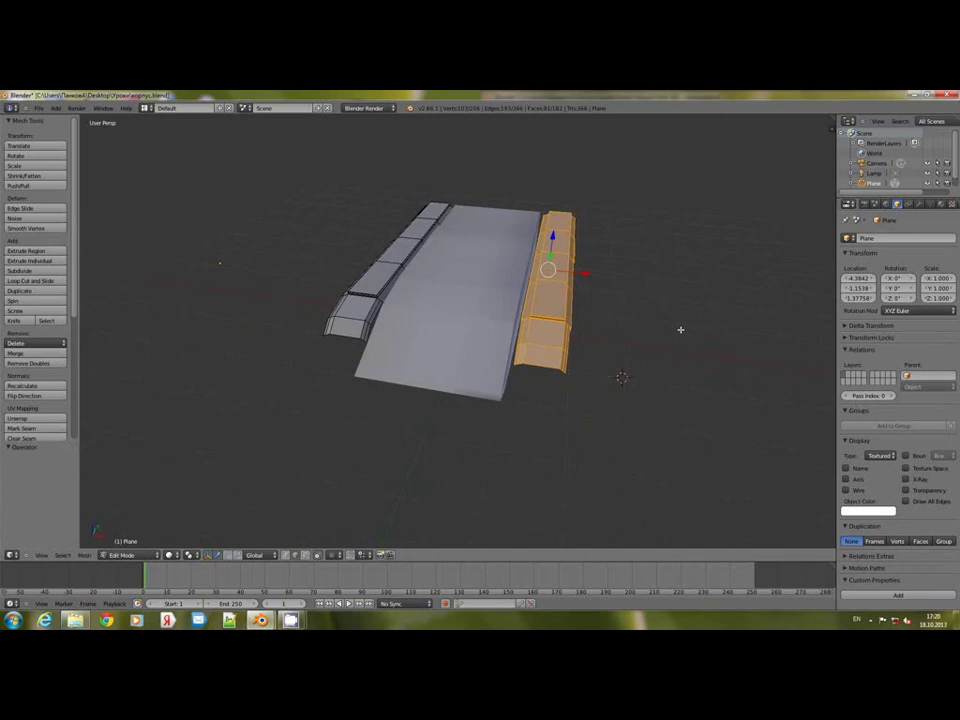
scroll(664, 329, up, 4)
scroll(681, 328, down, 2)
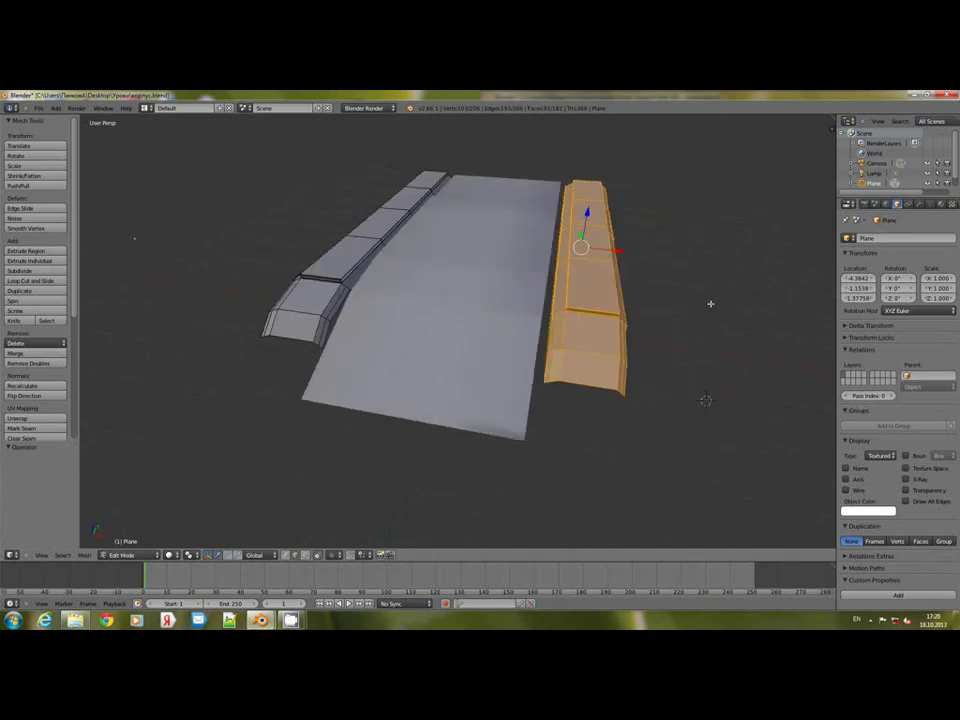
key(ctrl+z)
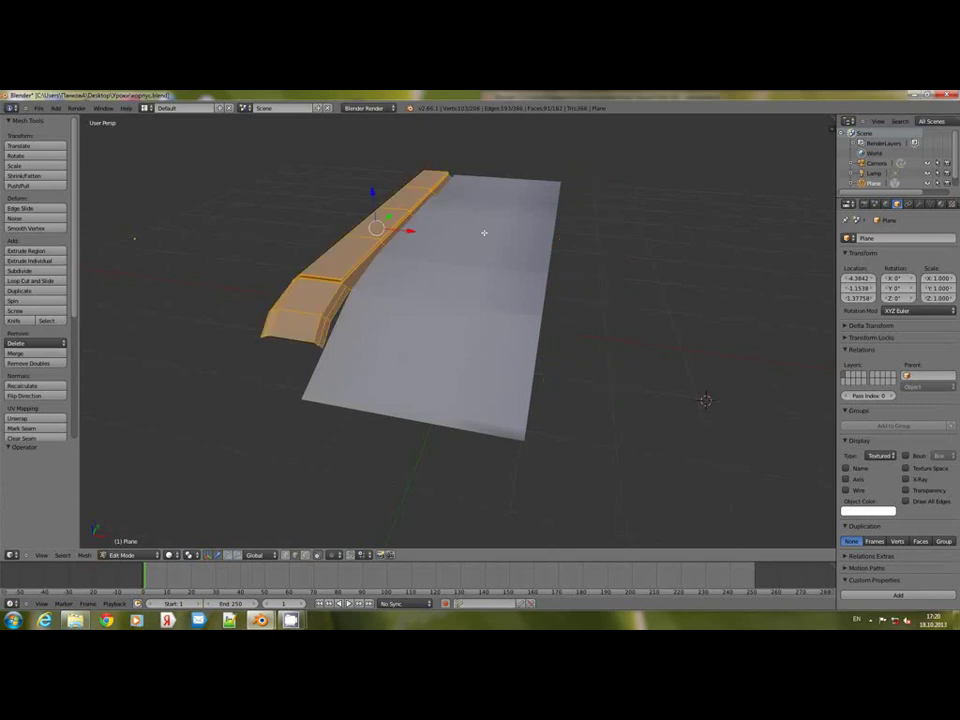
middle_drag(484, 231, 456, 228)
scroll(455, 230, down, 3)
key(shift+d)
key(x)
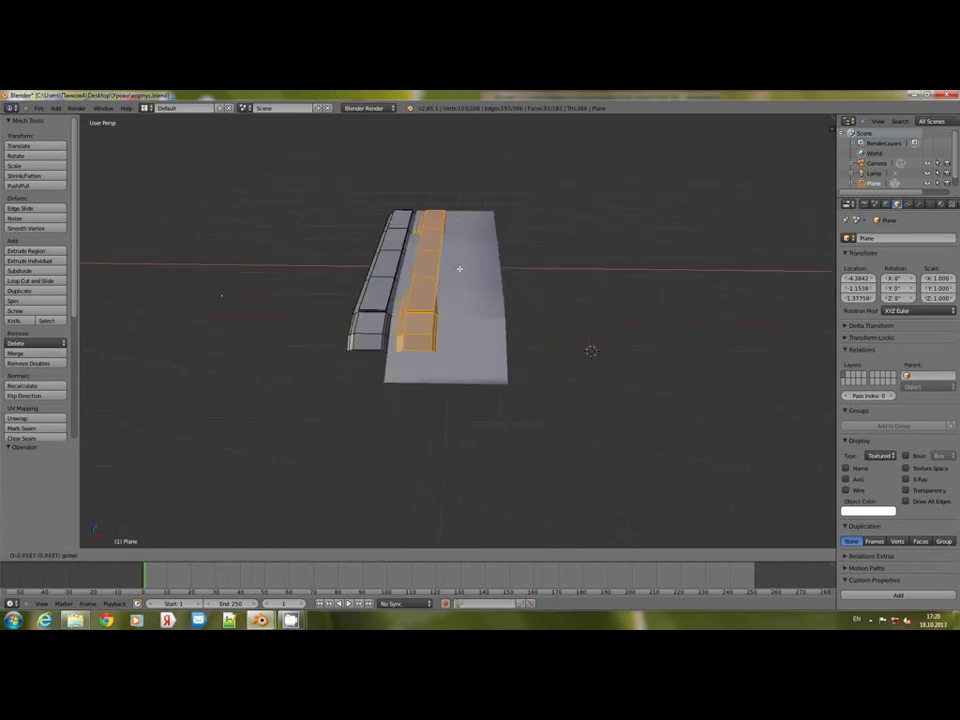
drag(556, 262, 556, 262)
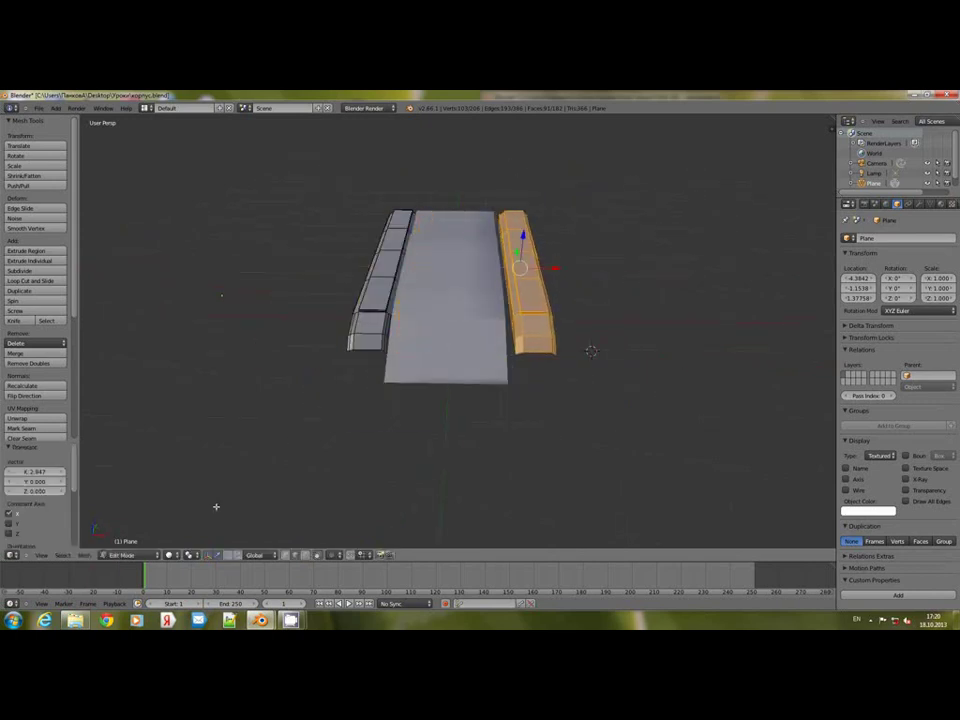
Step: Try the Mirror selection command on the fender copy, and undo the selection change
click(66, 558)
click(82, 555)
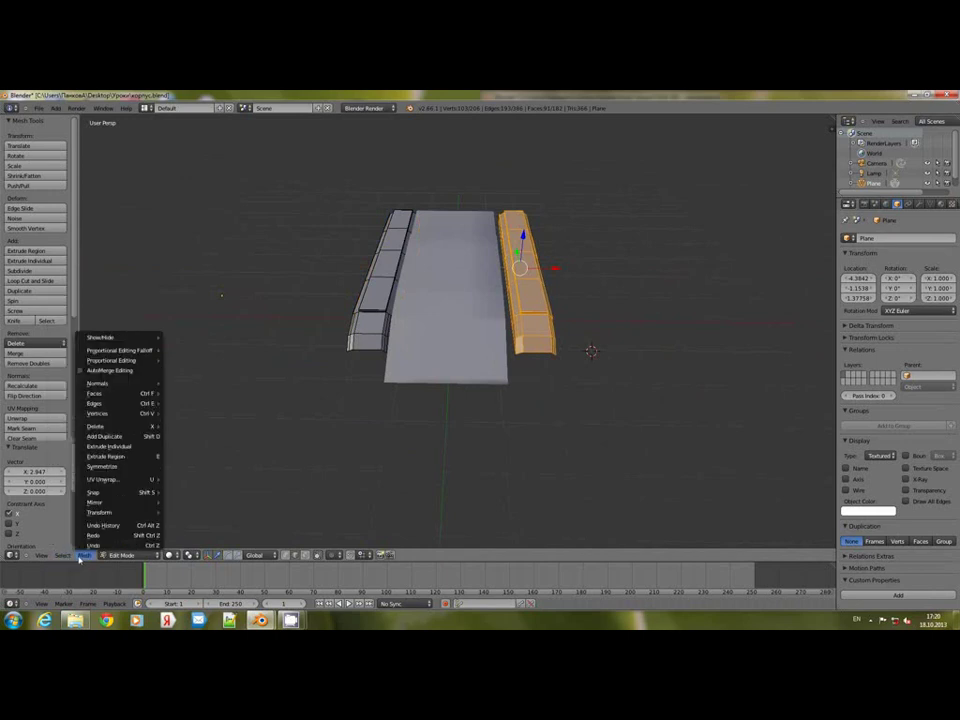
mouse_move(107, 504)
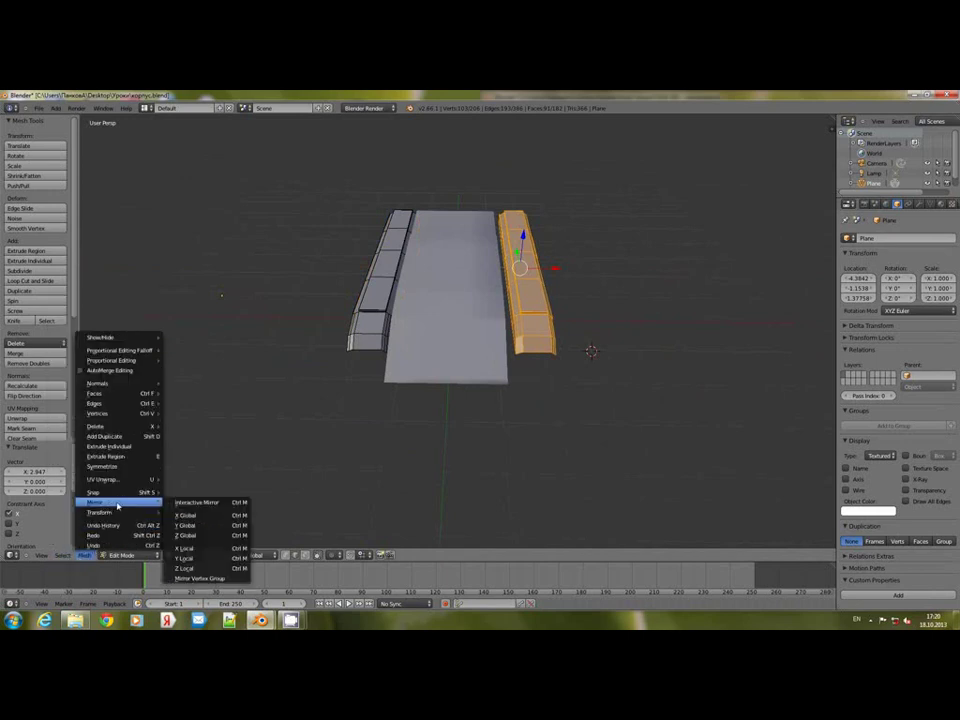
click(64, 556)
mouse_move(81, 558)
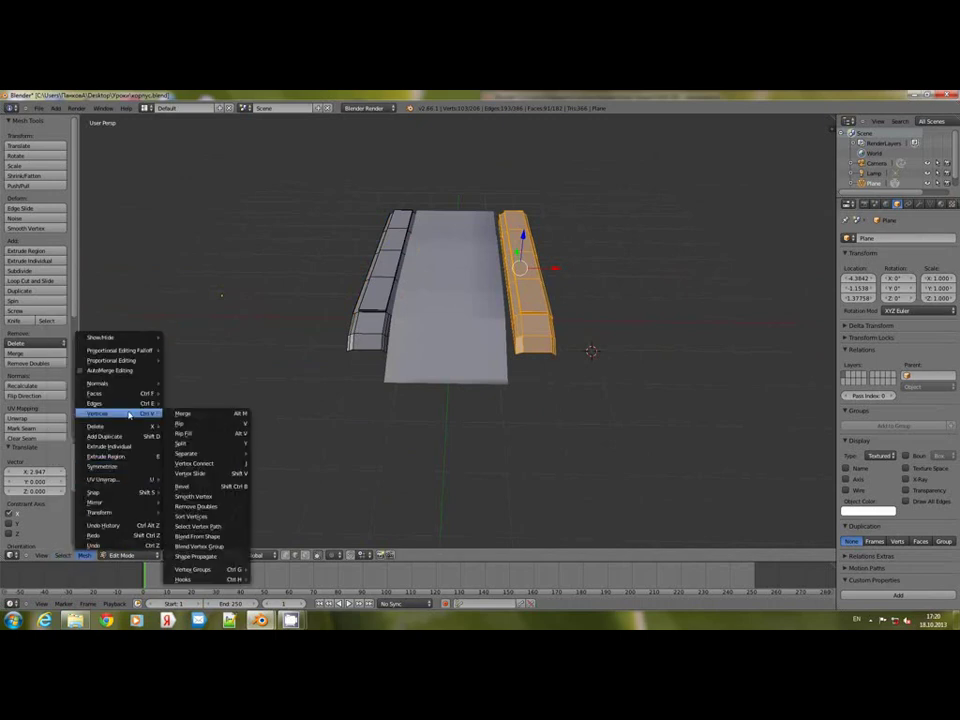
click(61, 557)
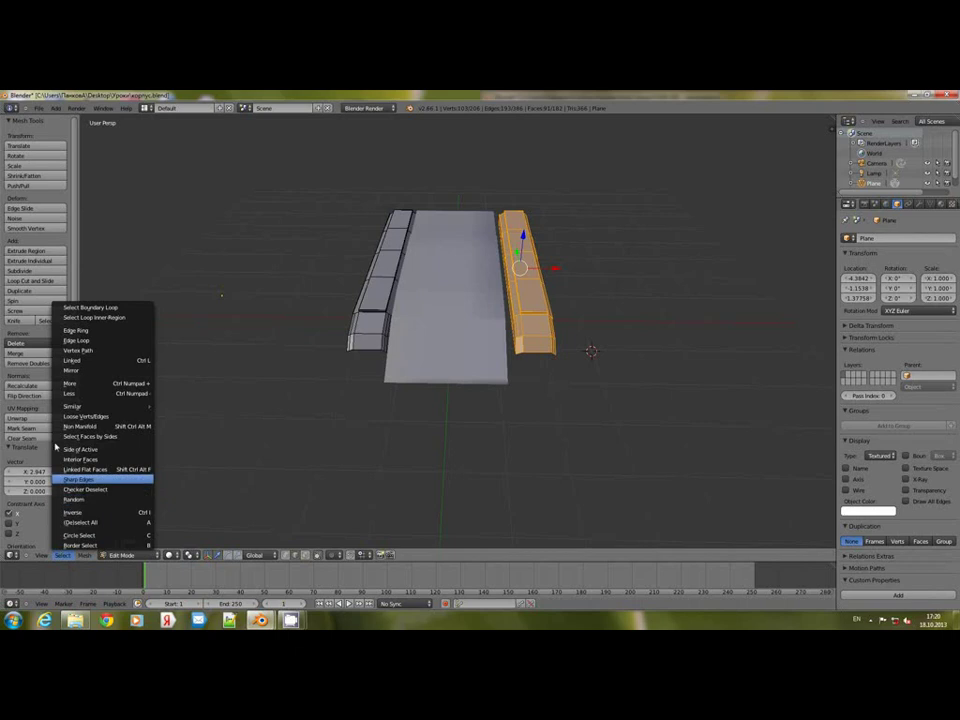
click(101, 371)
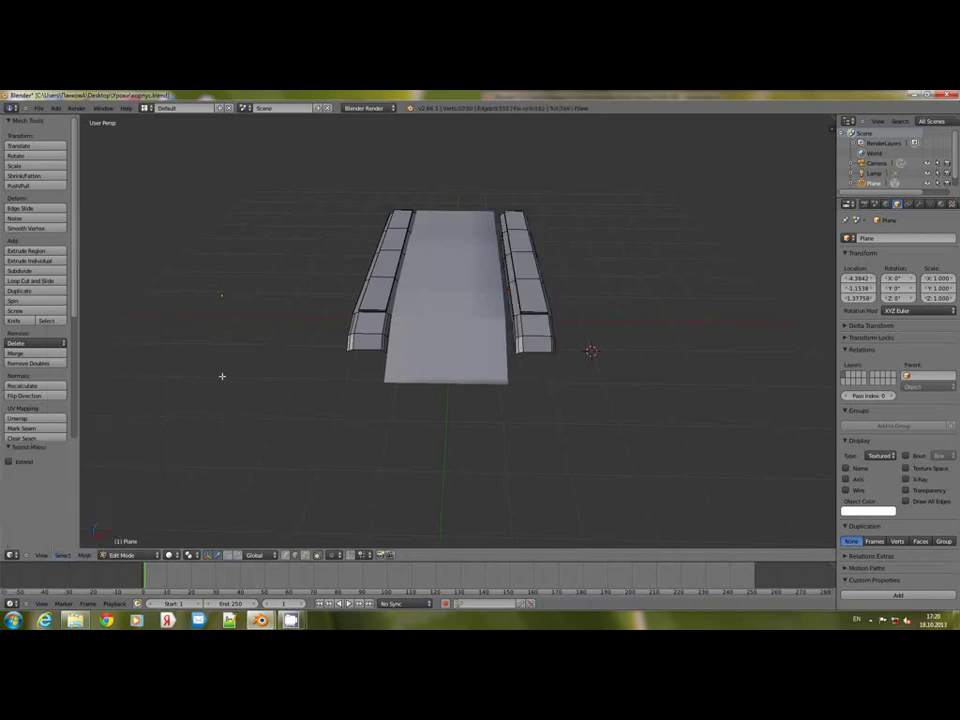
key(ctrl+z)
Step: Mirror the selected fender copy along the global X axis
click(63, 556)
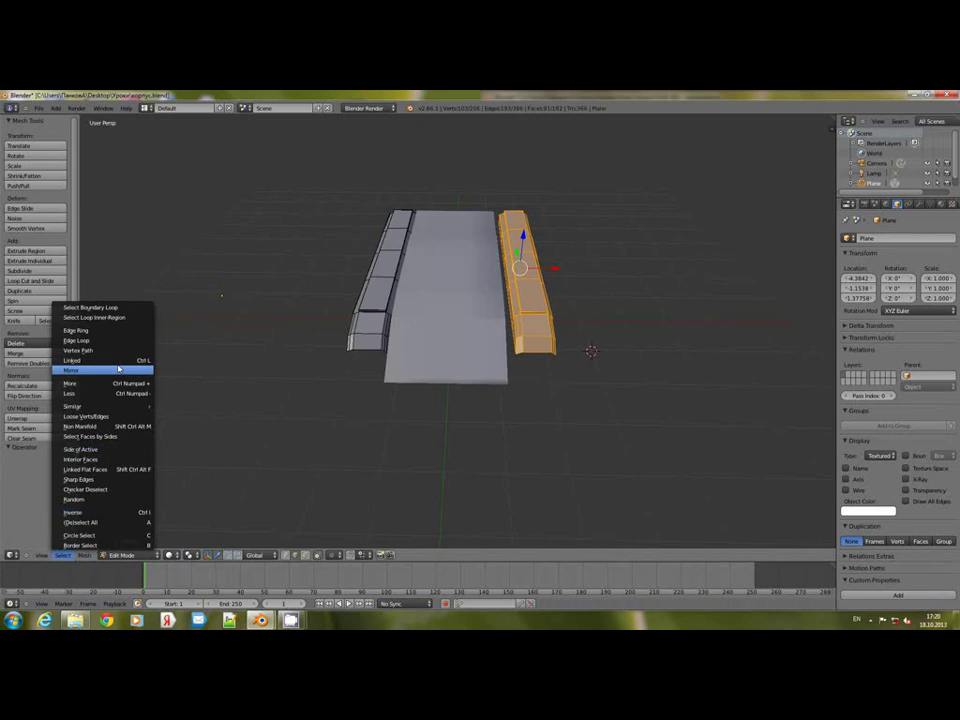
click(40, 556)
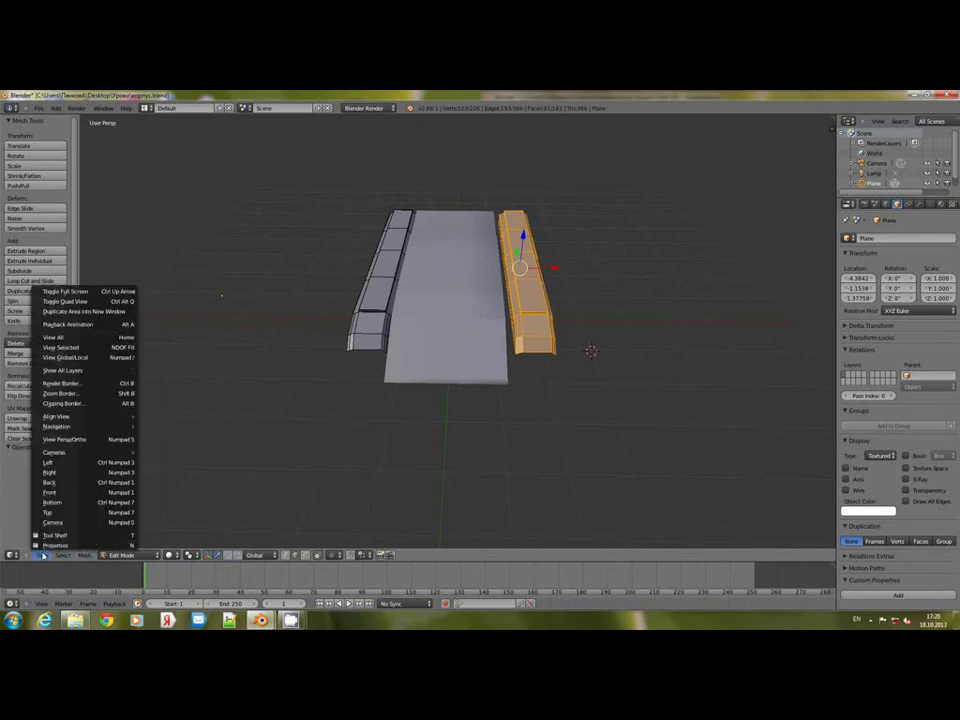
mouse_move(83, 556)
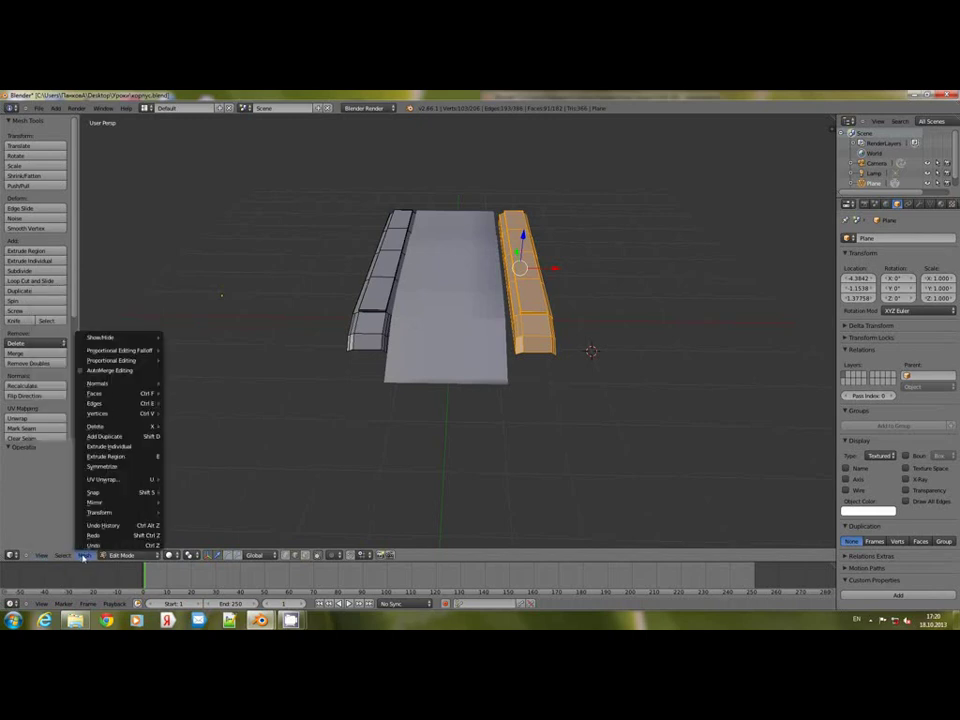
mouse_move(110, 502)
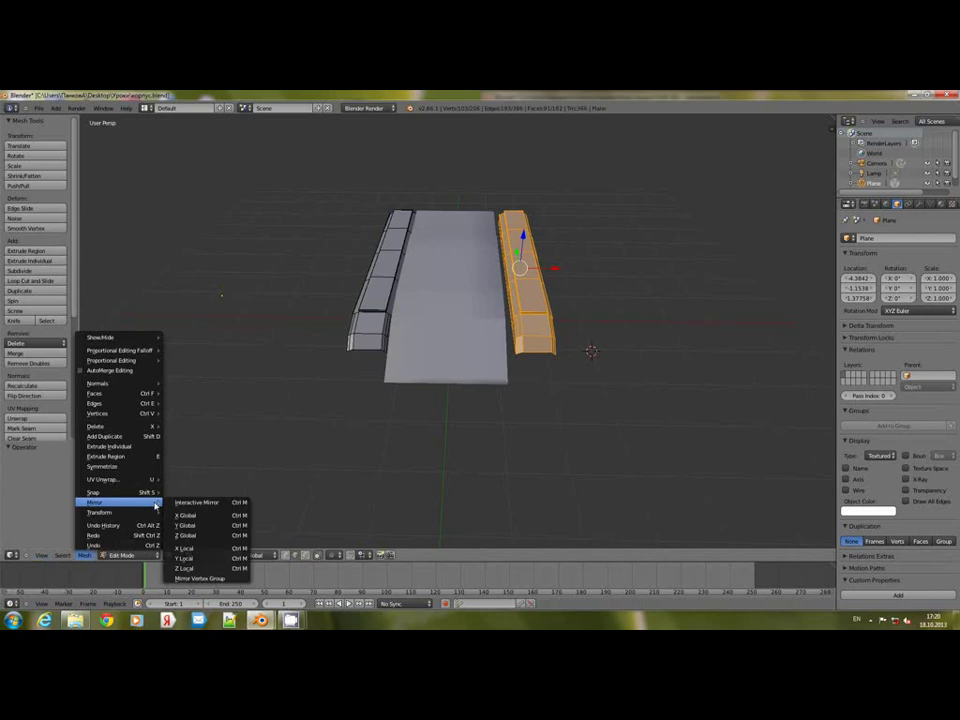
click(215, 514)
middle_drag(497, 415, 535, 368)
click(538, 341)
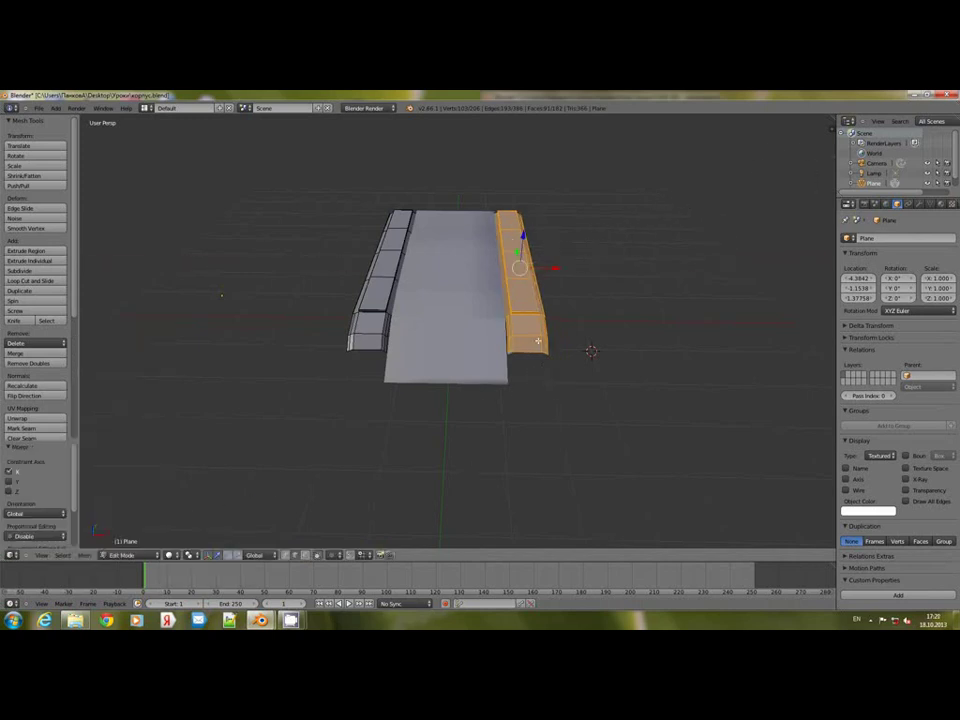
Step: Move the mirrored fender about 0.047 along X to adjust its fit against the hull's side
middle_drag(547, 315, 574, 276)
scroll(585, 263, up, 3)
mouse_move(550, 320)
middle_down()
mouse_move(505, 335)
mouse_move(460, 312)
mouse_move(540, 304)
middle_up()
scroll(504, 336, up, 3)
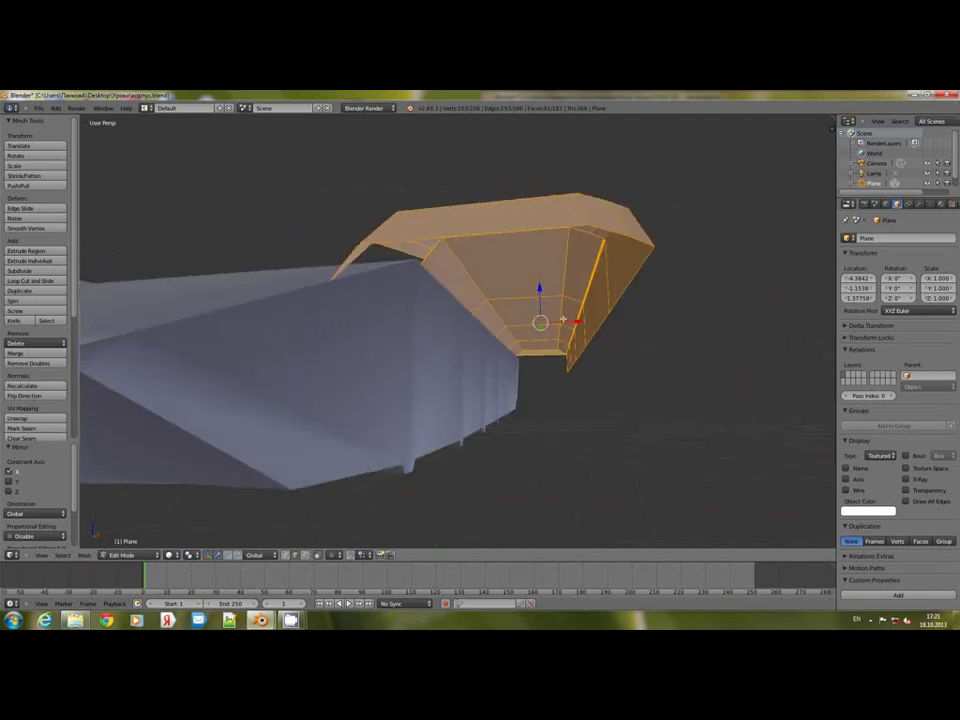
drag(568, 322, 580, 324)
middle_drag(580, 324, 540, 299)
scroll(525, 299, down, 4)
Step: Select both fenders and scale them by about 1.115 along Y to lengthen them along the hull
middle_drag(680, 246, 583, 285)
scroll(643, 288, down, 2)
middle_drag(644, 289, 585, 268)
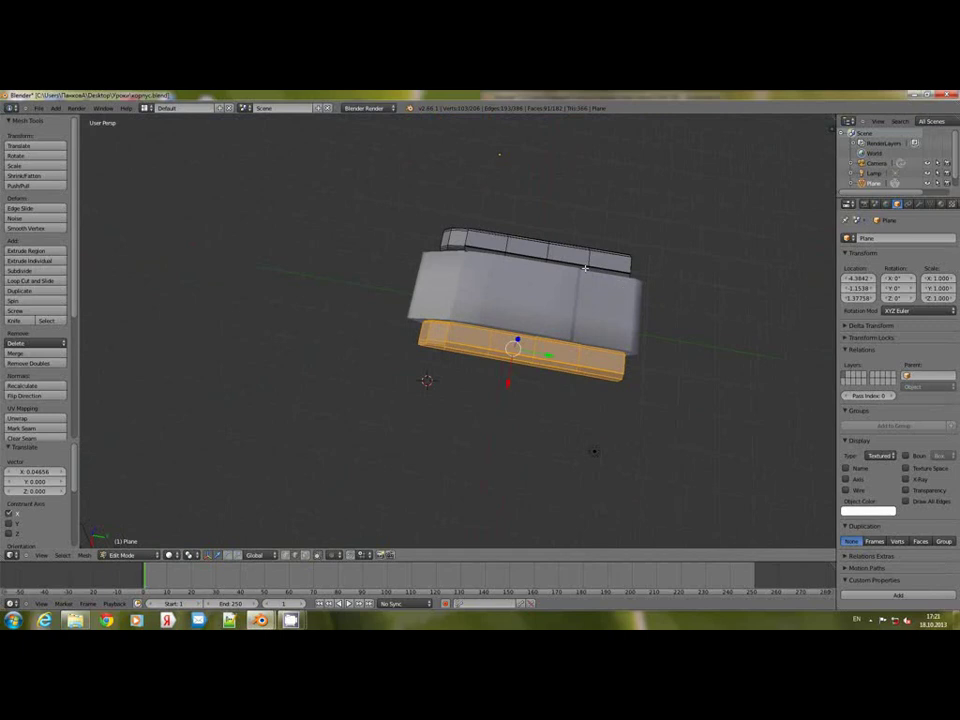
key(ctrl+l)
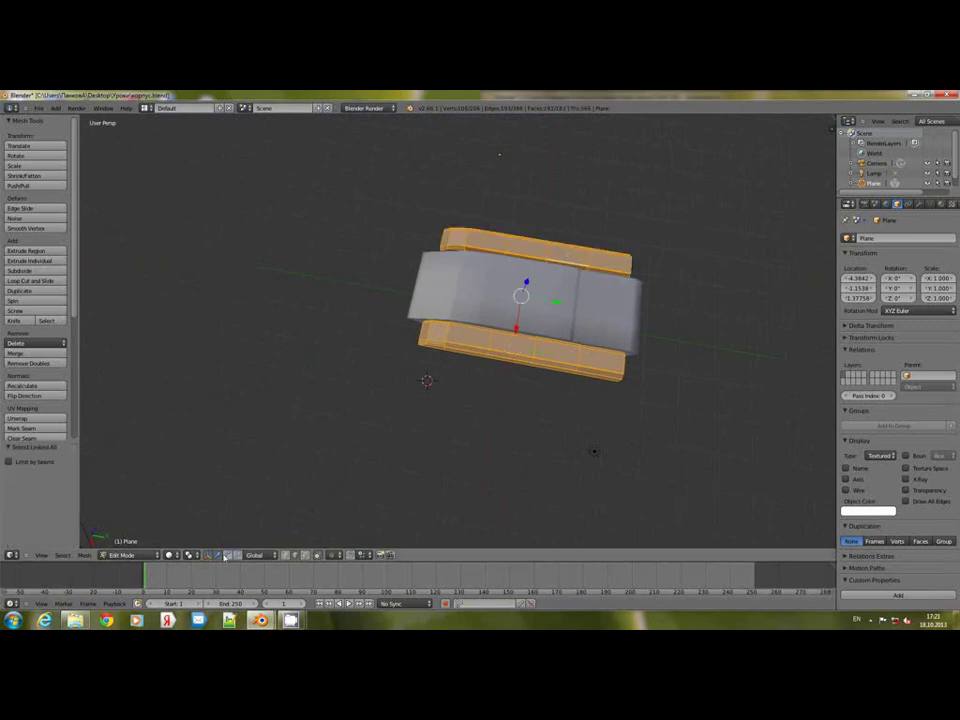
drag(555, 305, 560, 305)
middle_drag(532, 310, 660, 317)
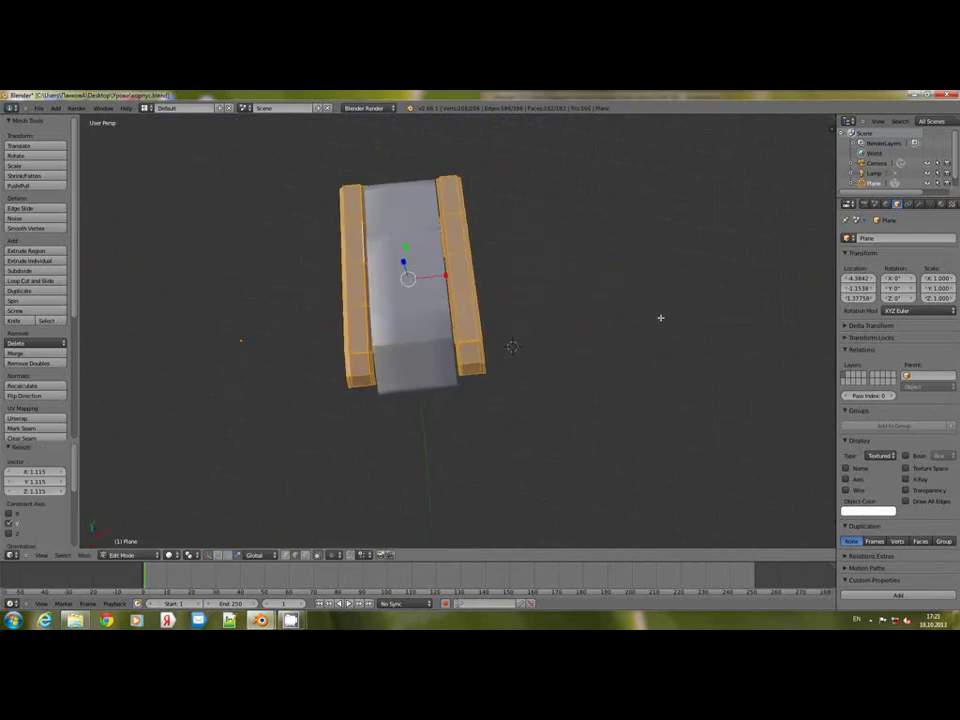
Step: Select only the mirrored fender with all its linked geometry and lower it about 0.086 along Z
right_click(464, 326)
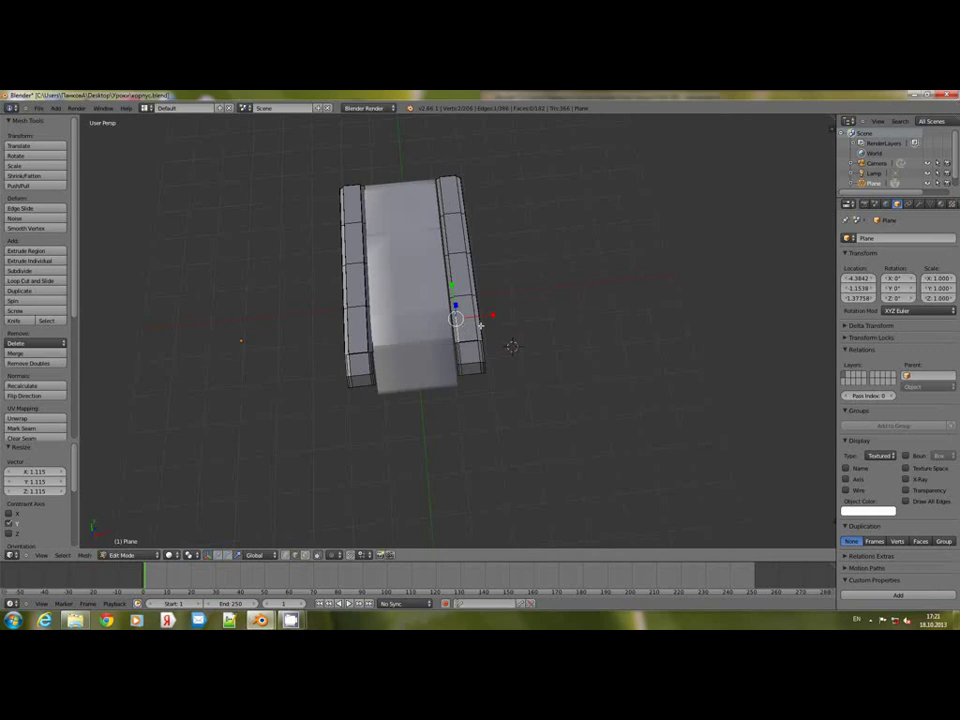
key(ctrl+l)
scroll(481, 326, up, 5)
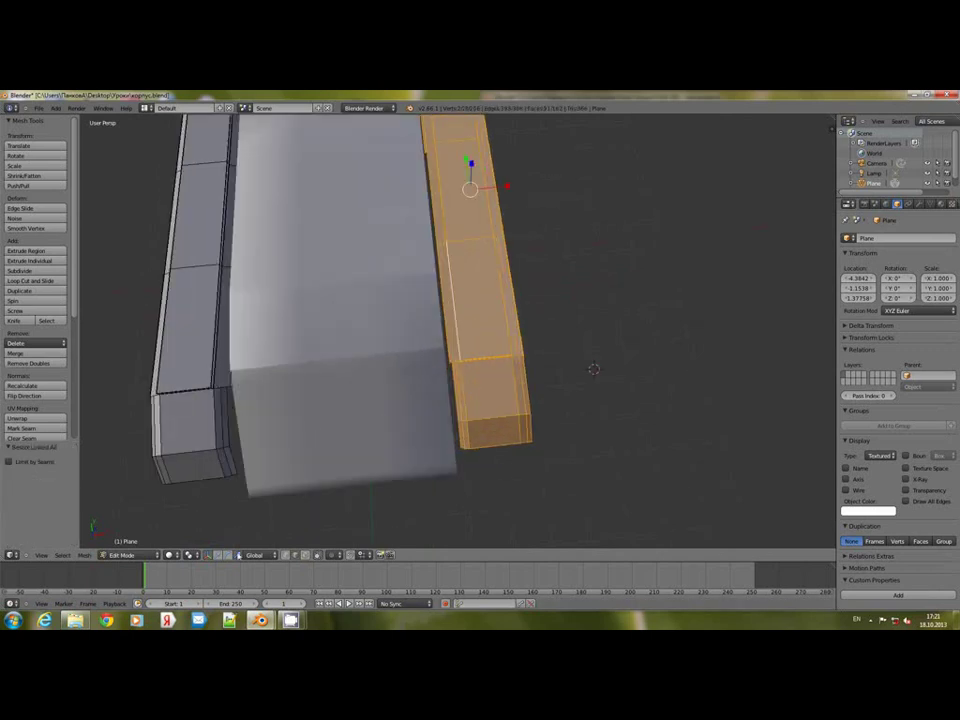
drag(505, 190, 503, 197)
middle_drag(474, 285, 462, 228)
drag(484, 223, 483, 227)
middle_drag(483, 227, 192, 238)
middle_drag(650, 344, 555, 343)
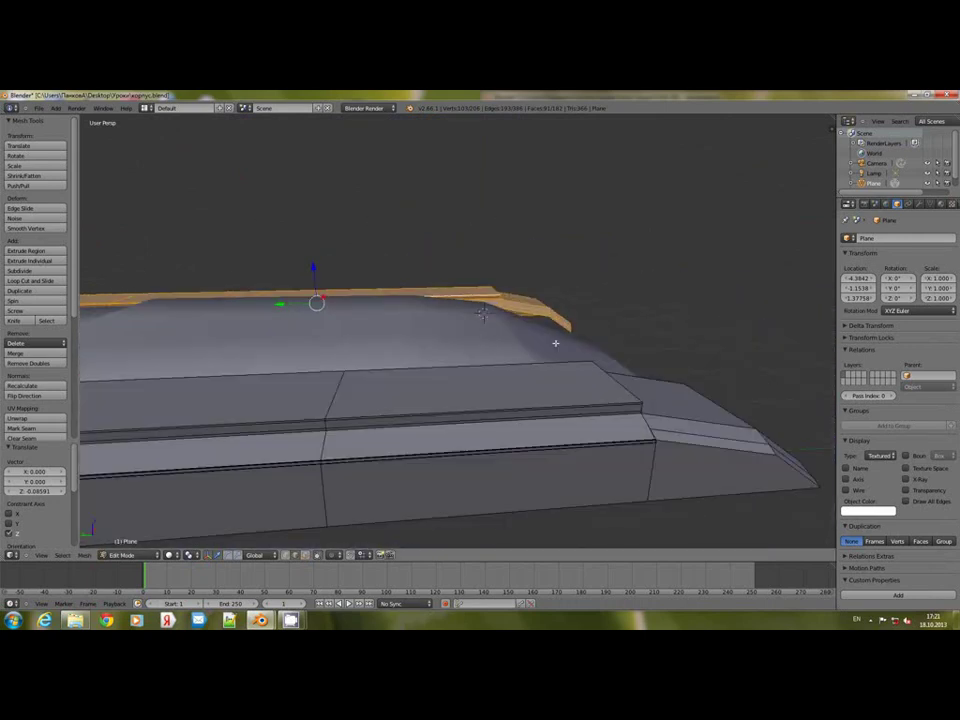
Step: Select the original fender with all its linked geometry and lower it about 0.065 along Z
scroll(555, 343, down, 3)
right_click(393, 402)
key(ctrl+l)
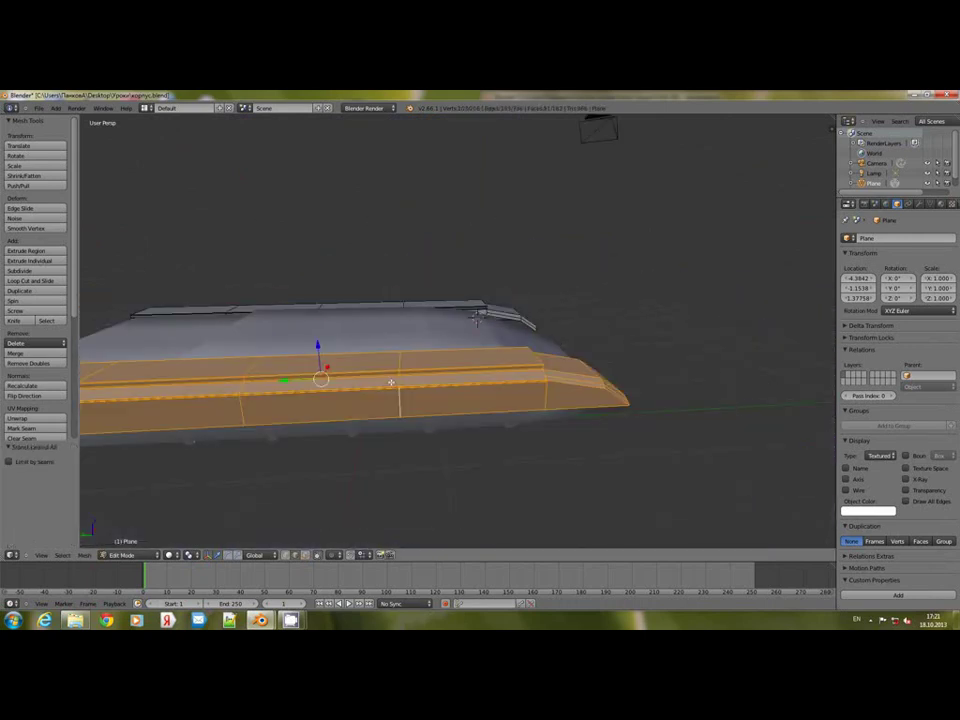
drag(318, 347, 315, 359)
middle_drag(340, 362, 233, 372)
middle_drag(415, 361, 394, 364)
scroll(501, 347, up, 5)
scroll(502, 348, down, 4)
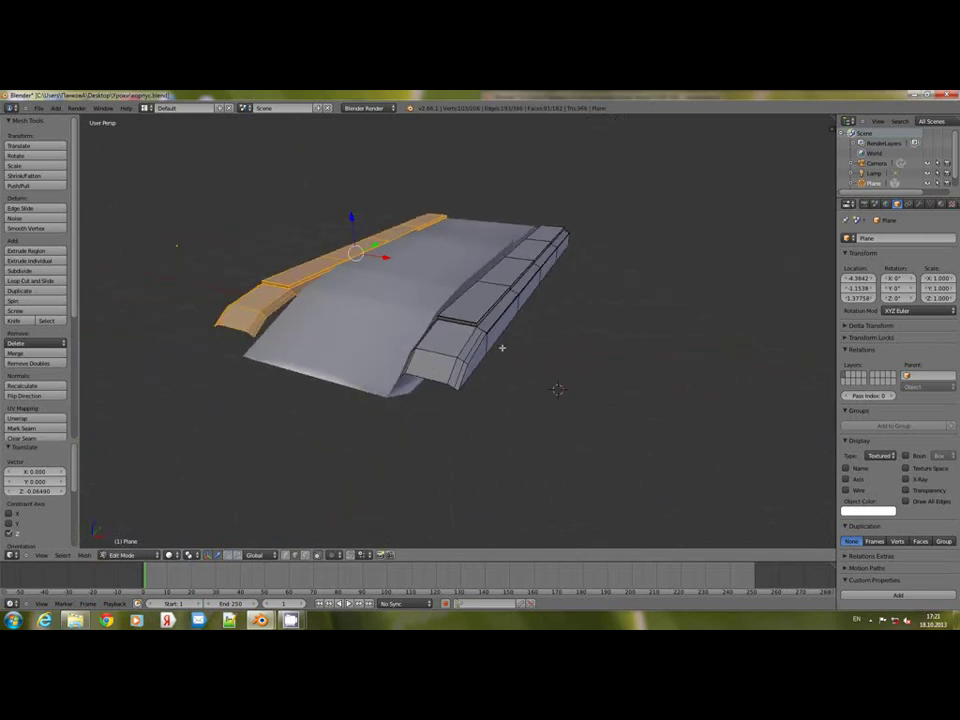
click(291, 620)
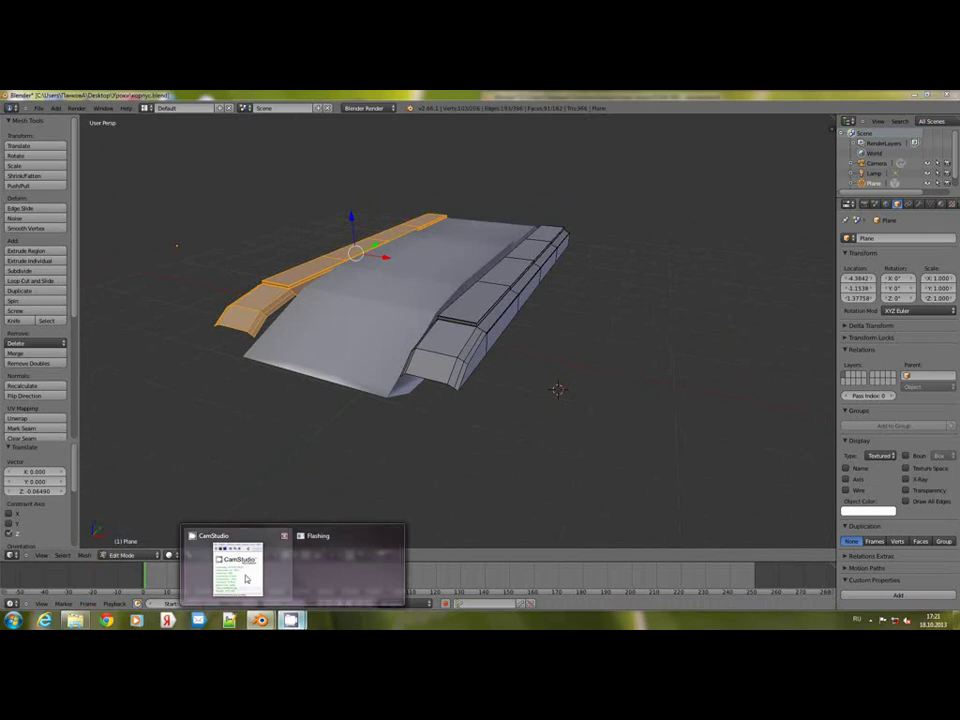